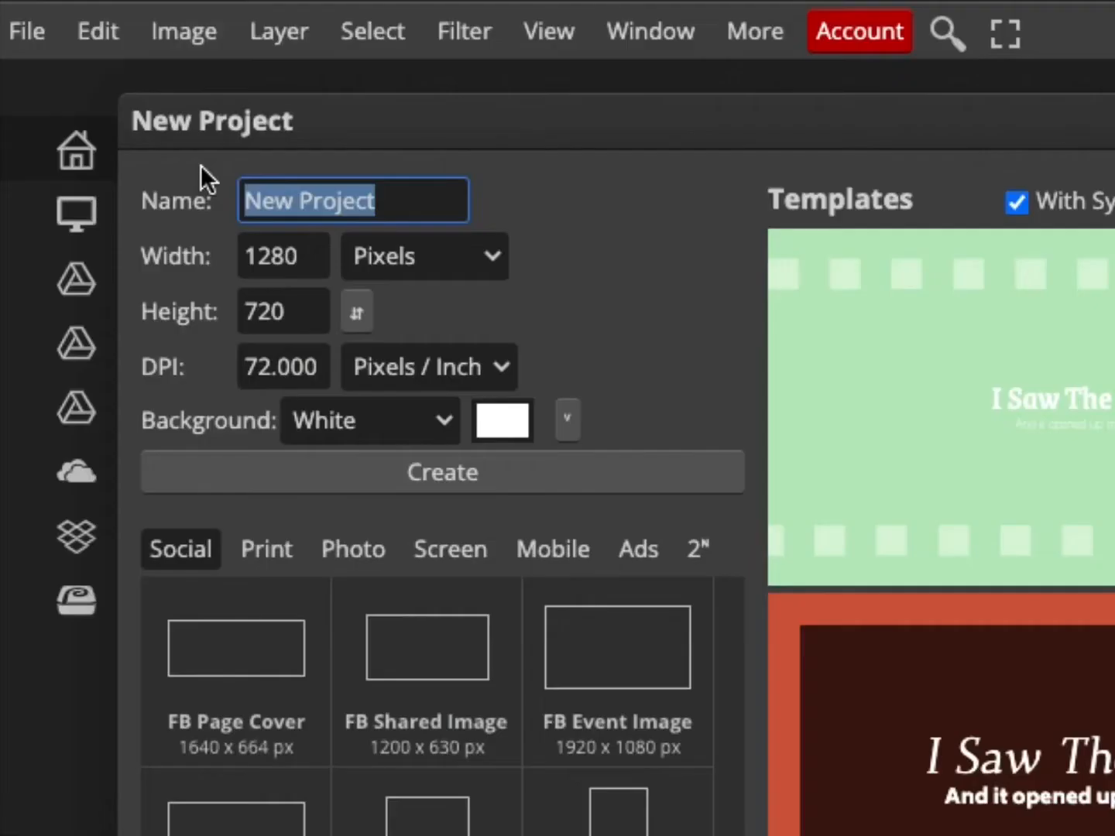
Step: Name the new project Practice and set its resolution to 300 pixels per inch
type("Practice")
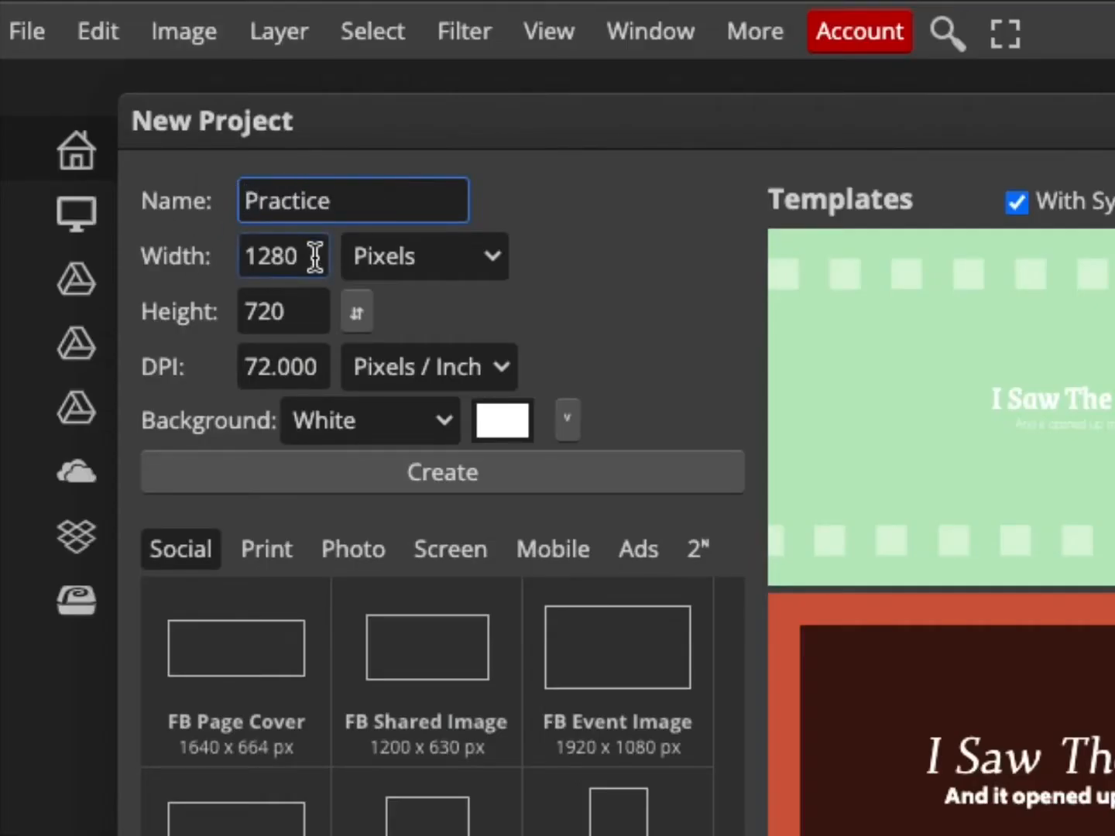
left_click(313, 368)
left_click_drag(313, 369, 125, 370)
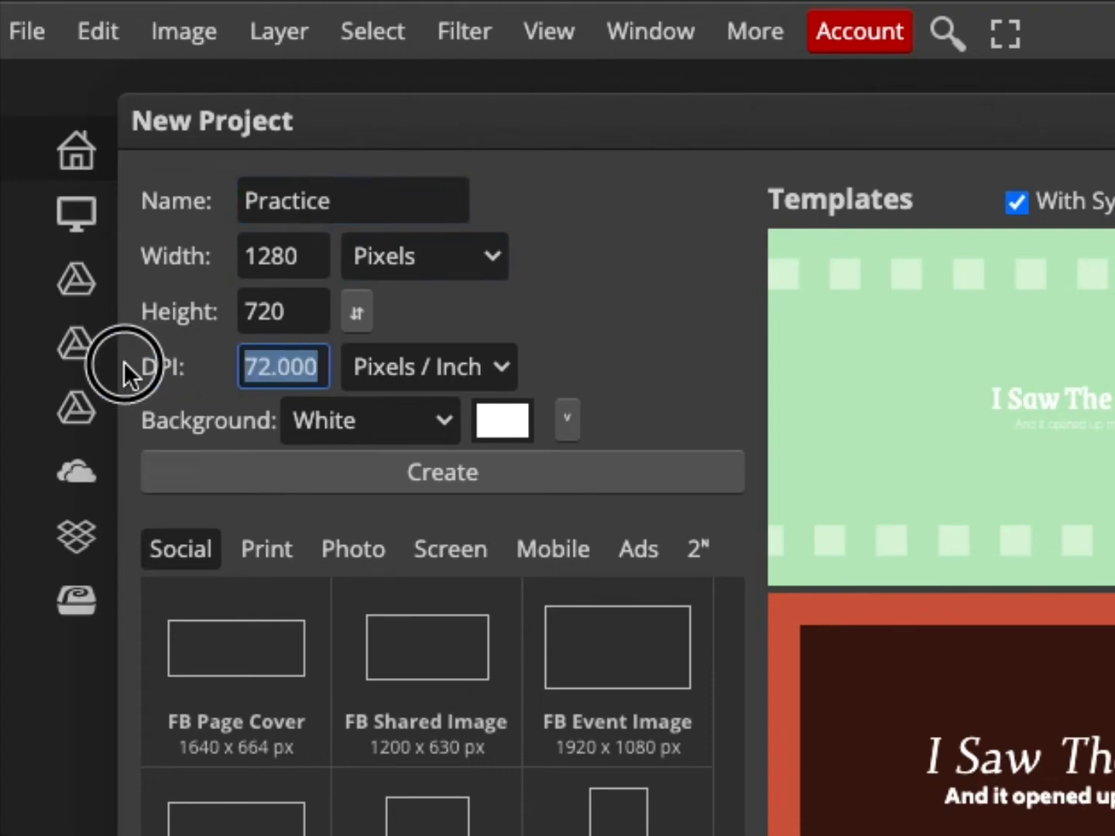
type("300")
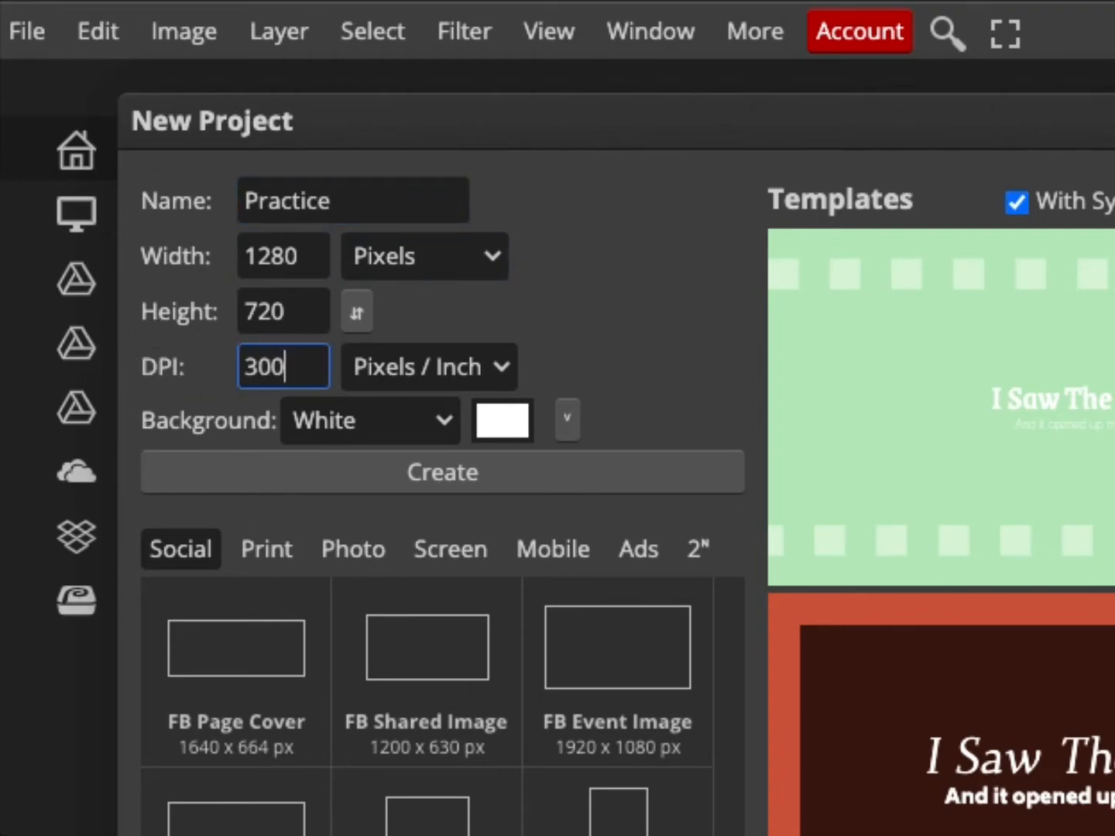
Step: Set the project size to 7 by 7 inches and create the document
left_click(492, 252)
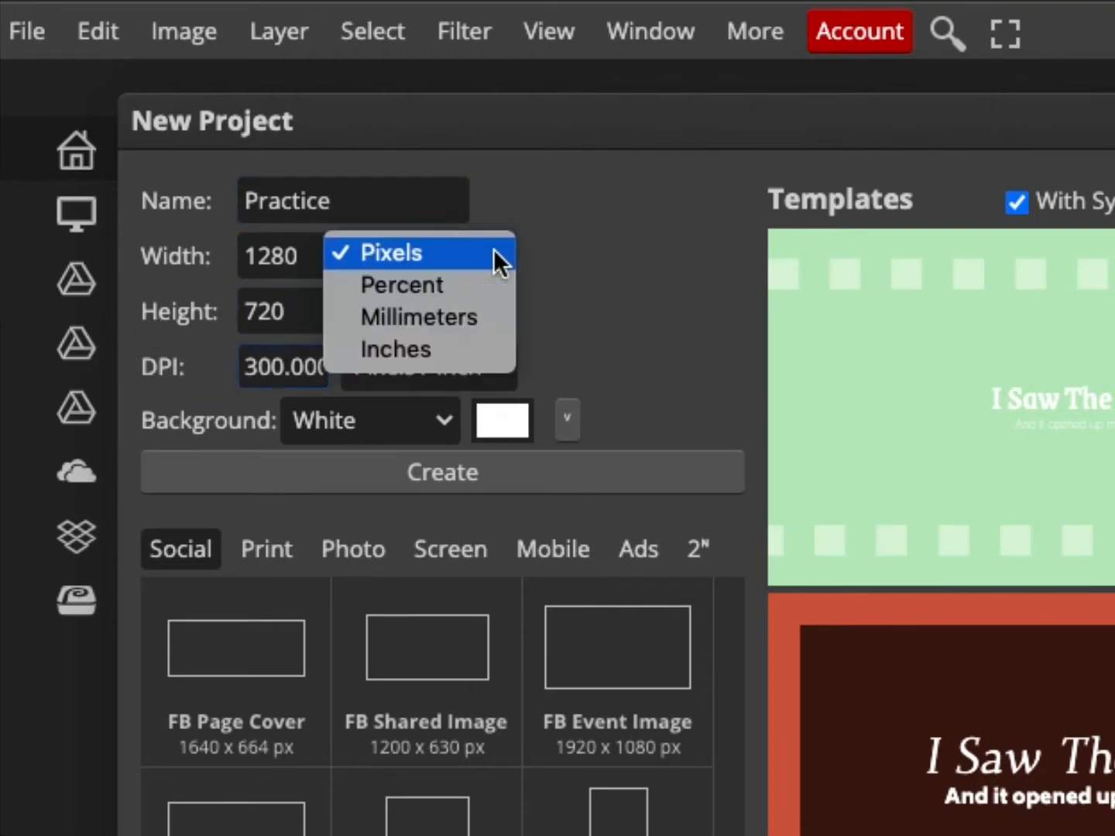
left_click(429, 358)
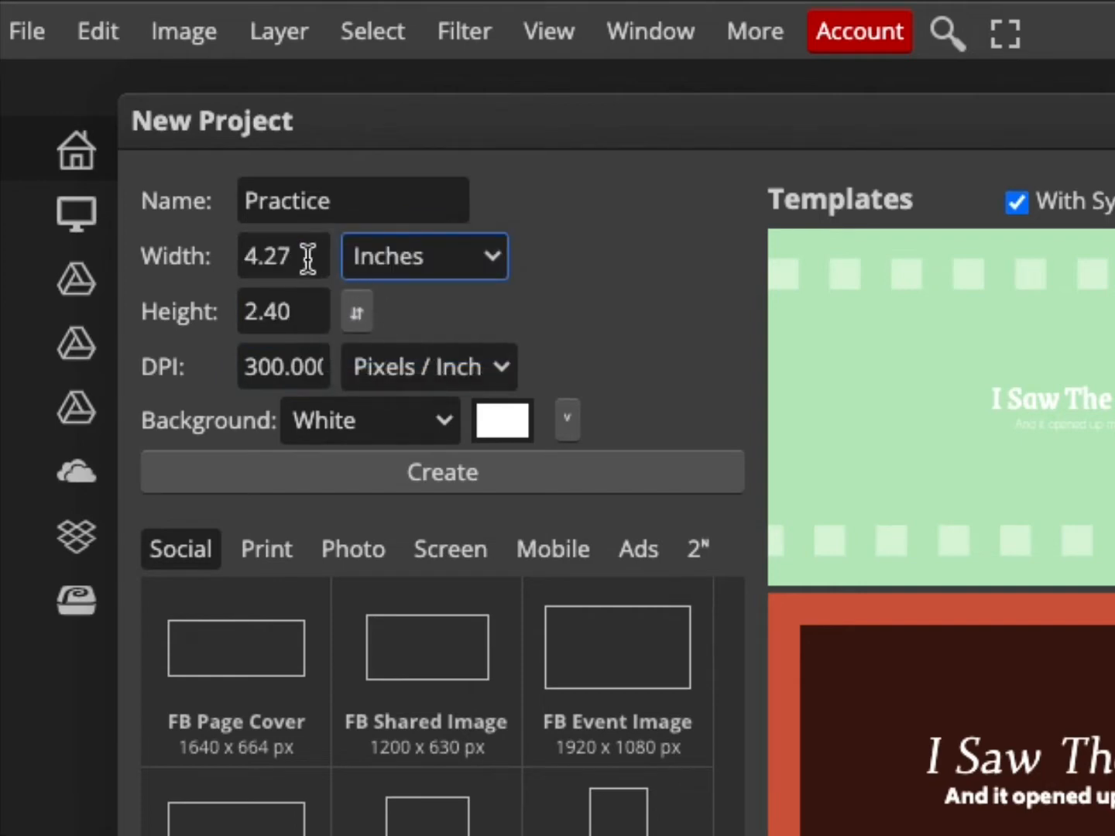
left_click_drag(306, 257, 158, 252)
type("77")
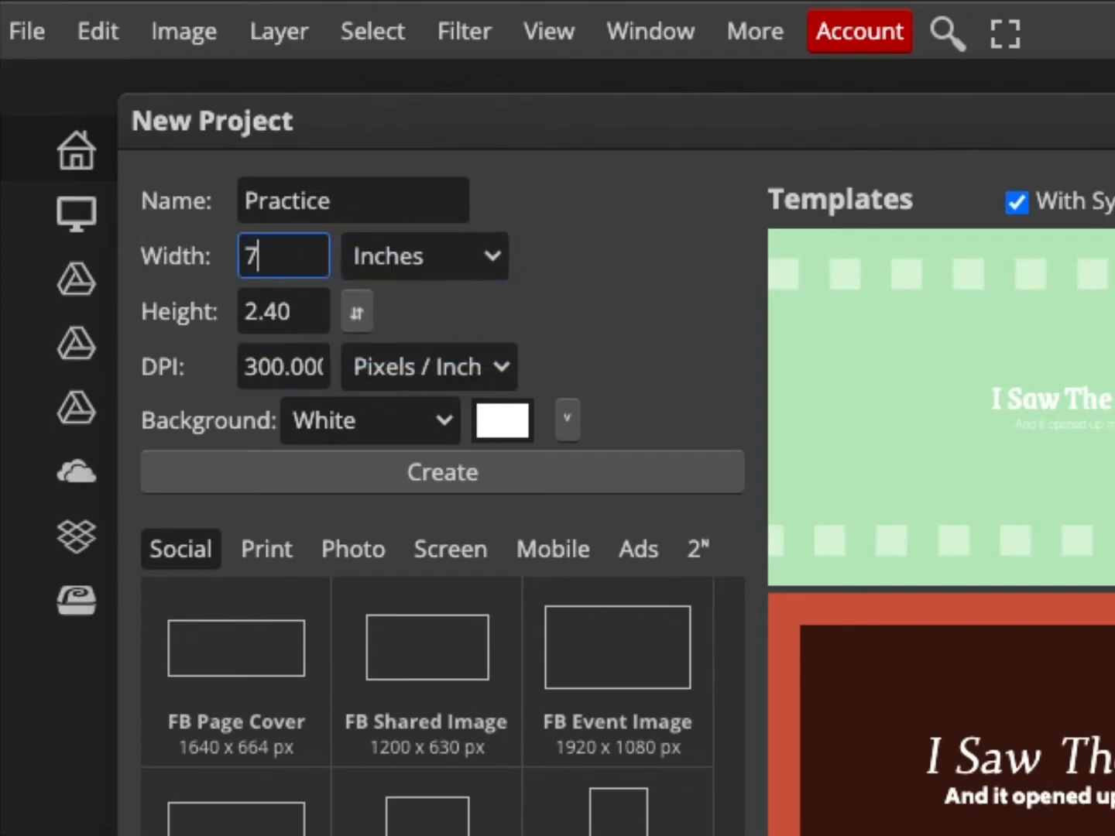
key("BackSpace")
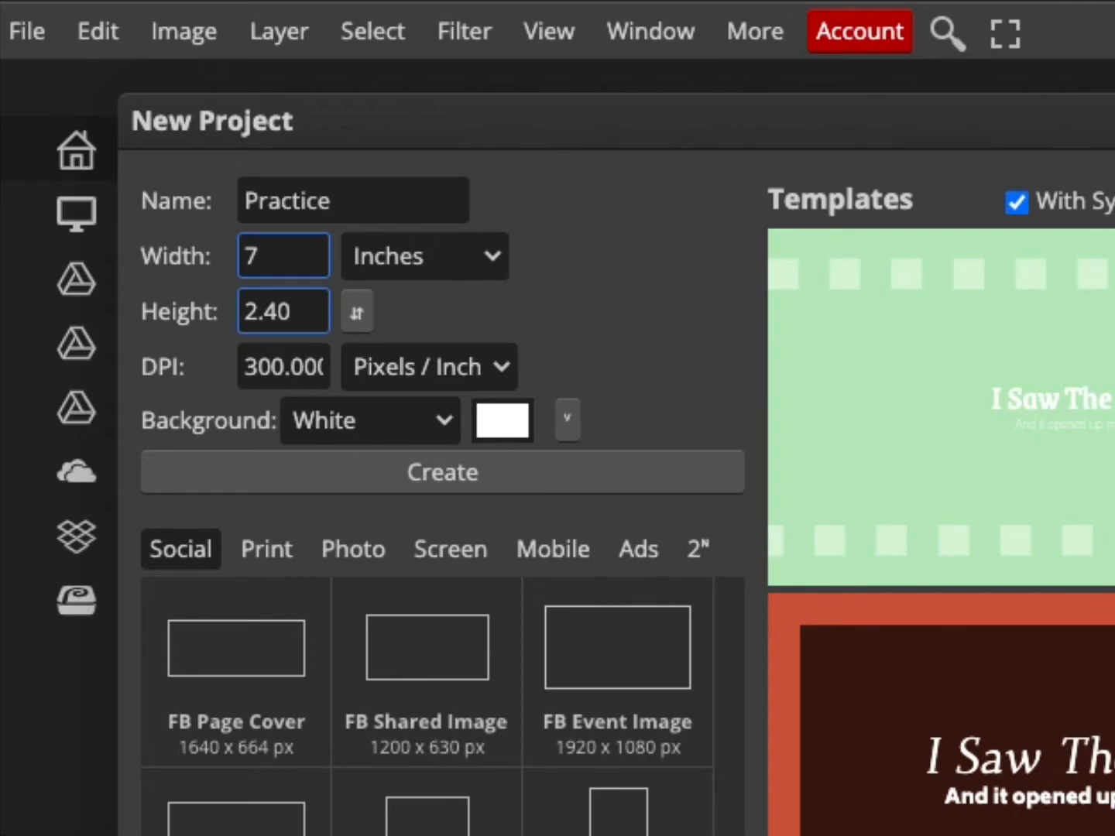
left_click_drag(286, 311, 131, 308)
type("7")
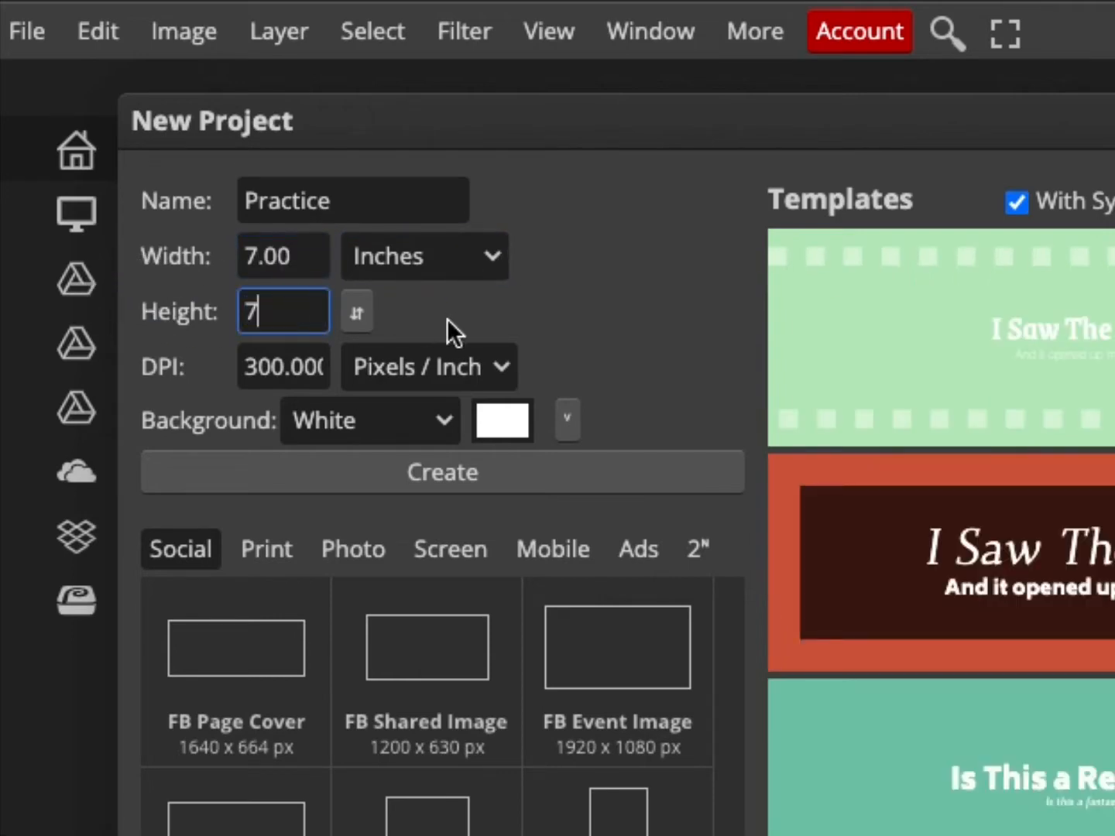
left_click(522, 320)
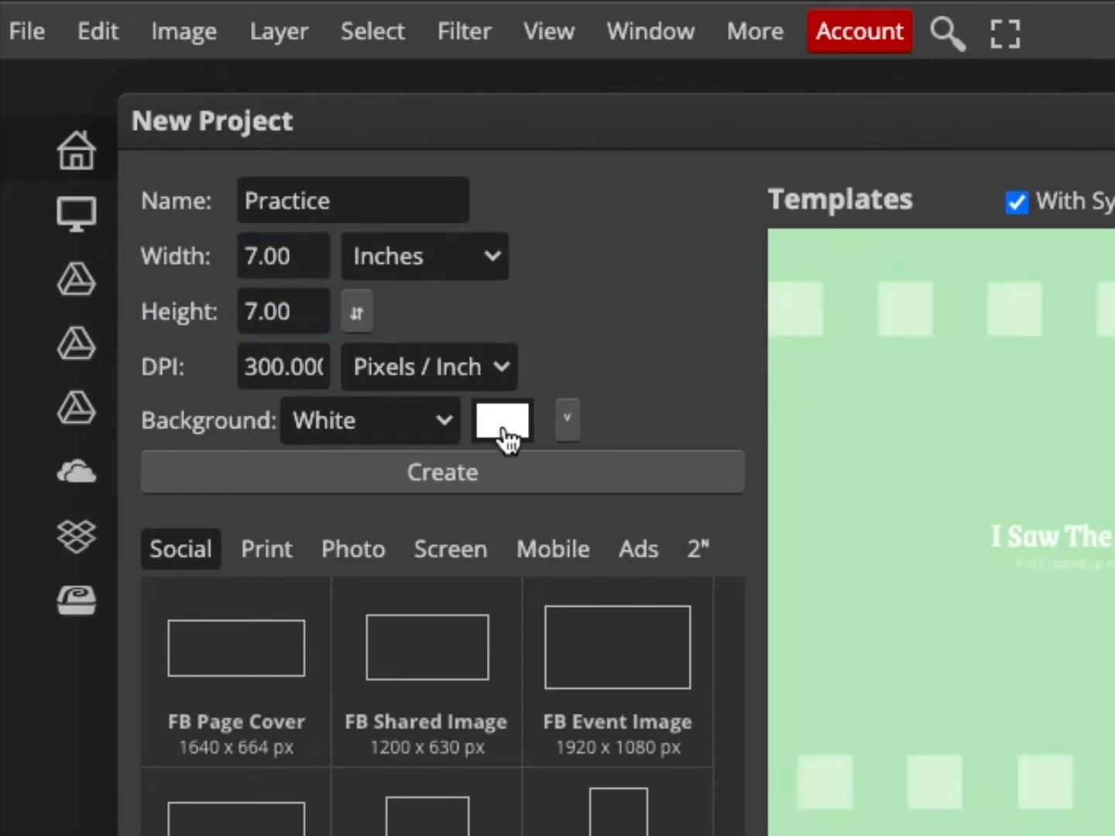
left_click(447, 467)
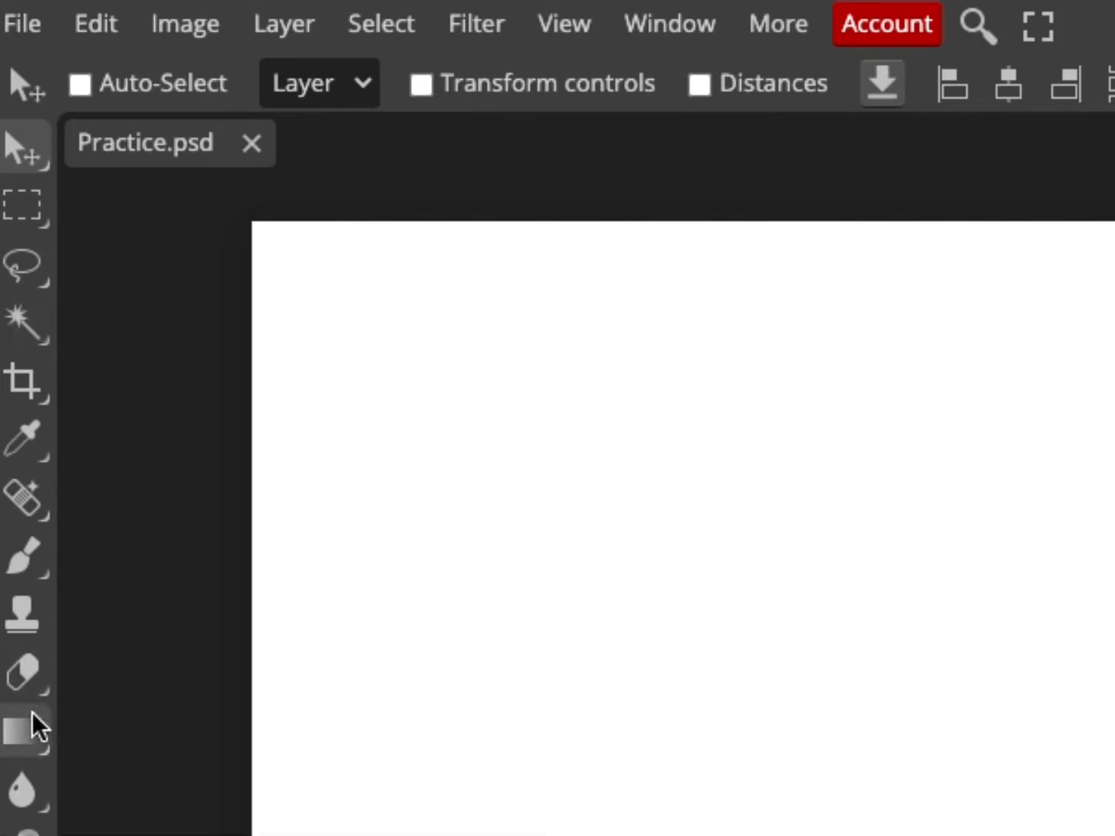
Step: Activate the Paint Bucket tool and set the foreground colour to the muted green 48af85
left_click(23, 739)
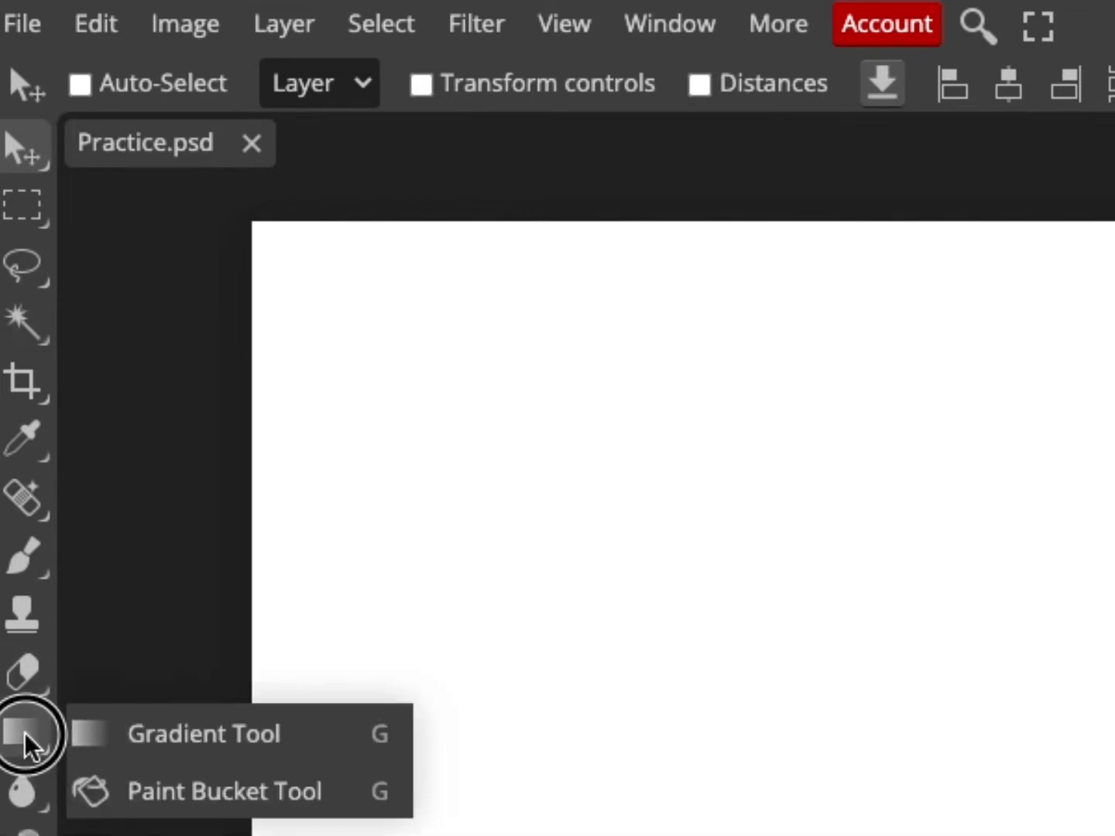
left_click(148, 794)
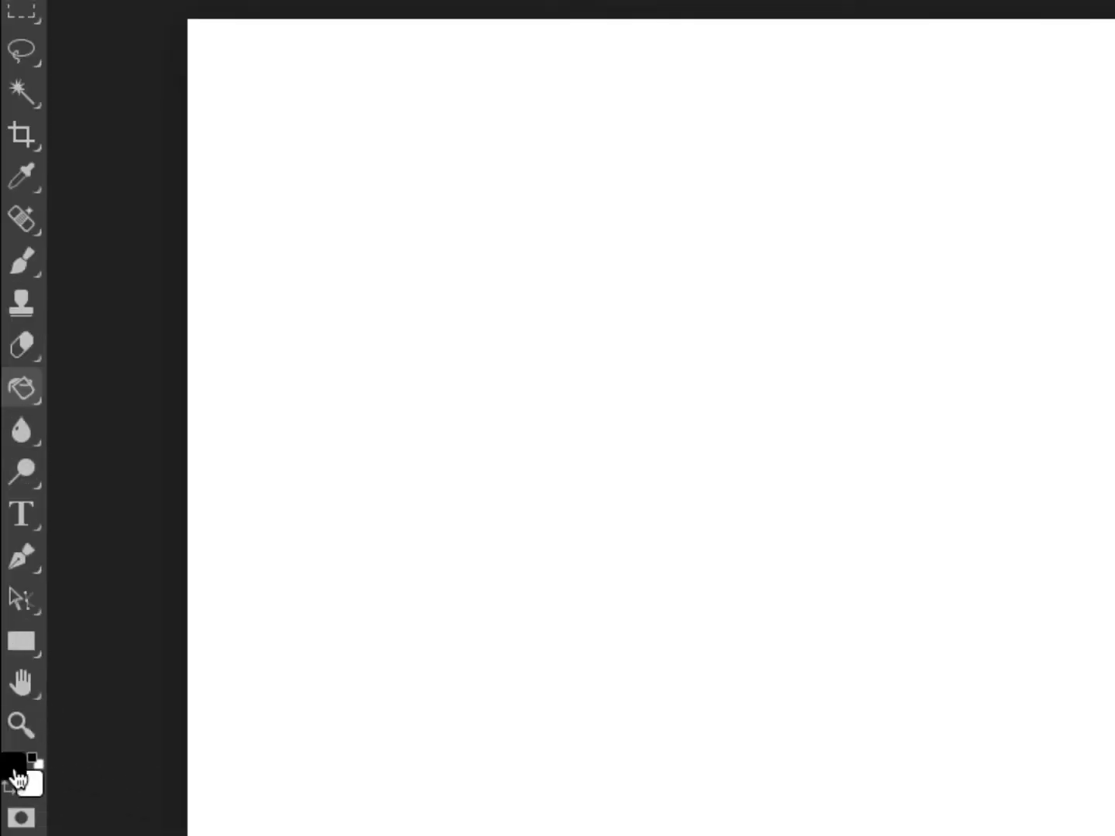
left_click(15, 774)
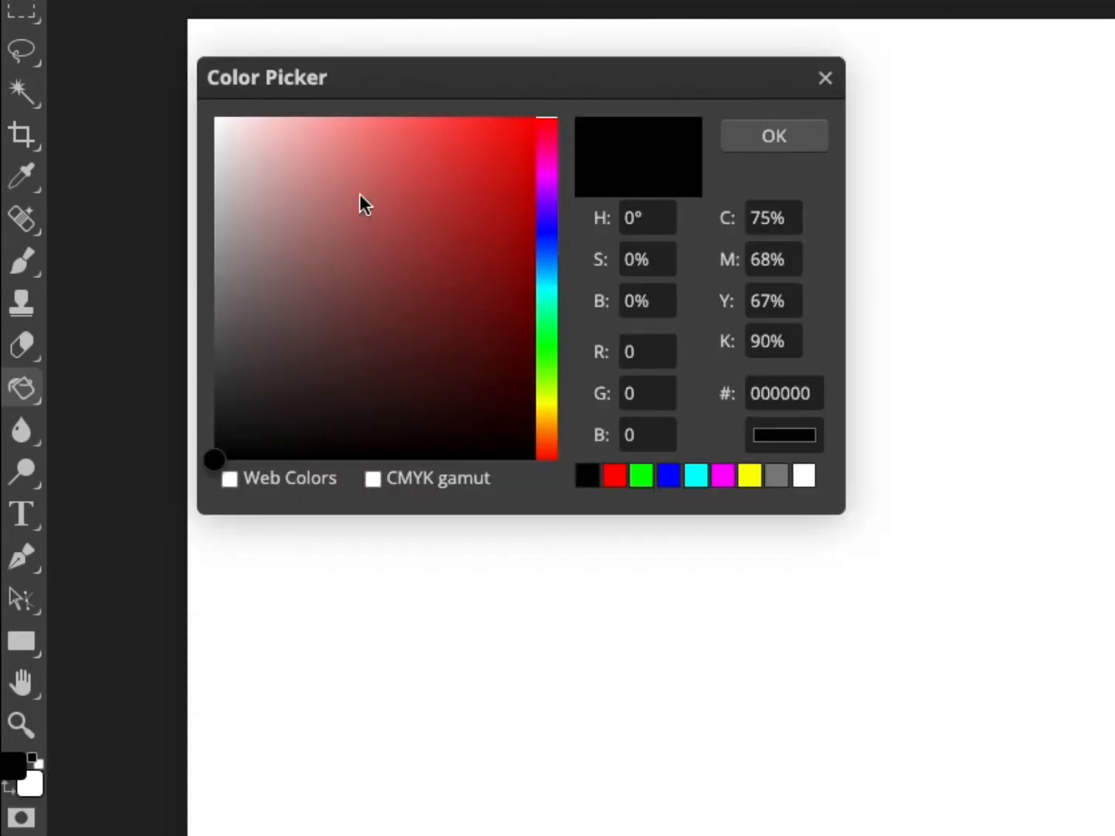
mouse_move(467, 202)
left_mouse_down()
mouse_move(471, 222)
mouse_move(304, 198)
mouse_move(340, 151)
mouse_move(504, 142)
mouse_move(513, 369)
mouse_move(369, 310)
mouse_move(403, 224)
left_mouse_up()
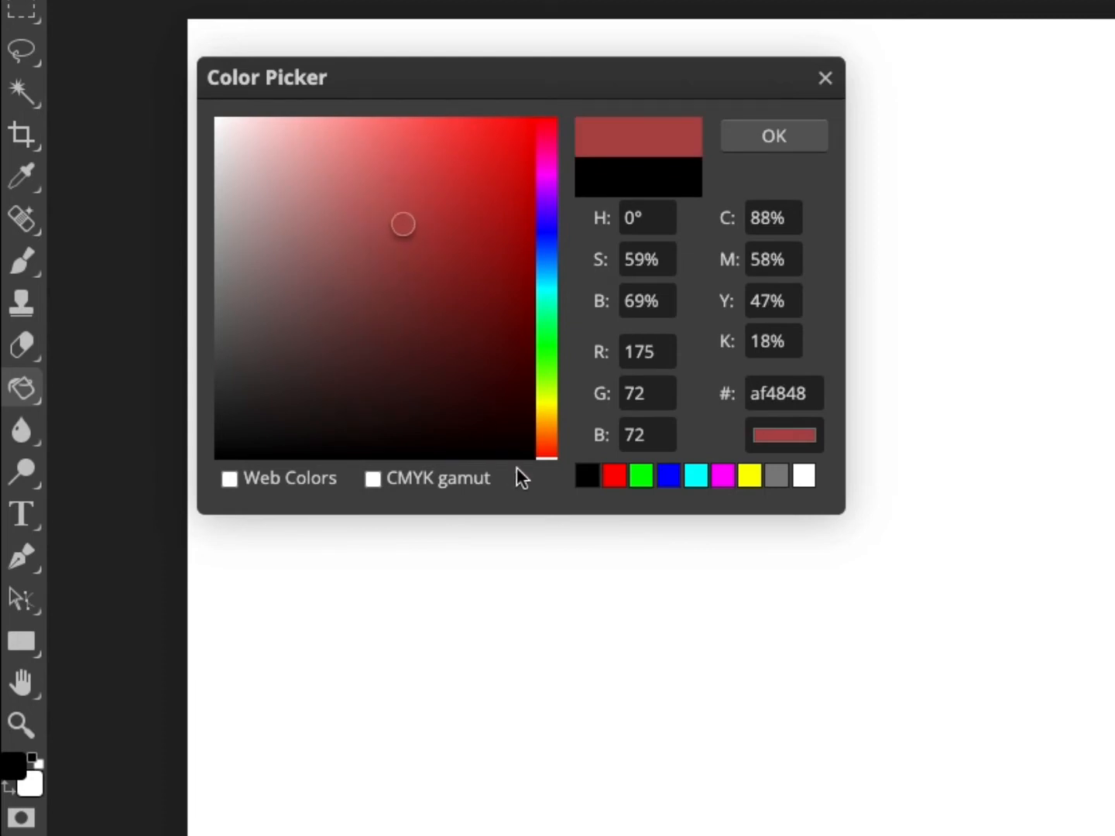
left_click_drag(552, 451, 558, 310)
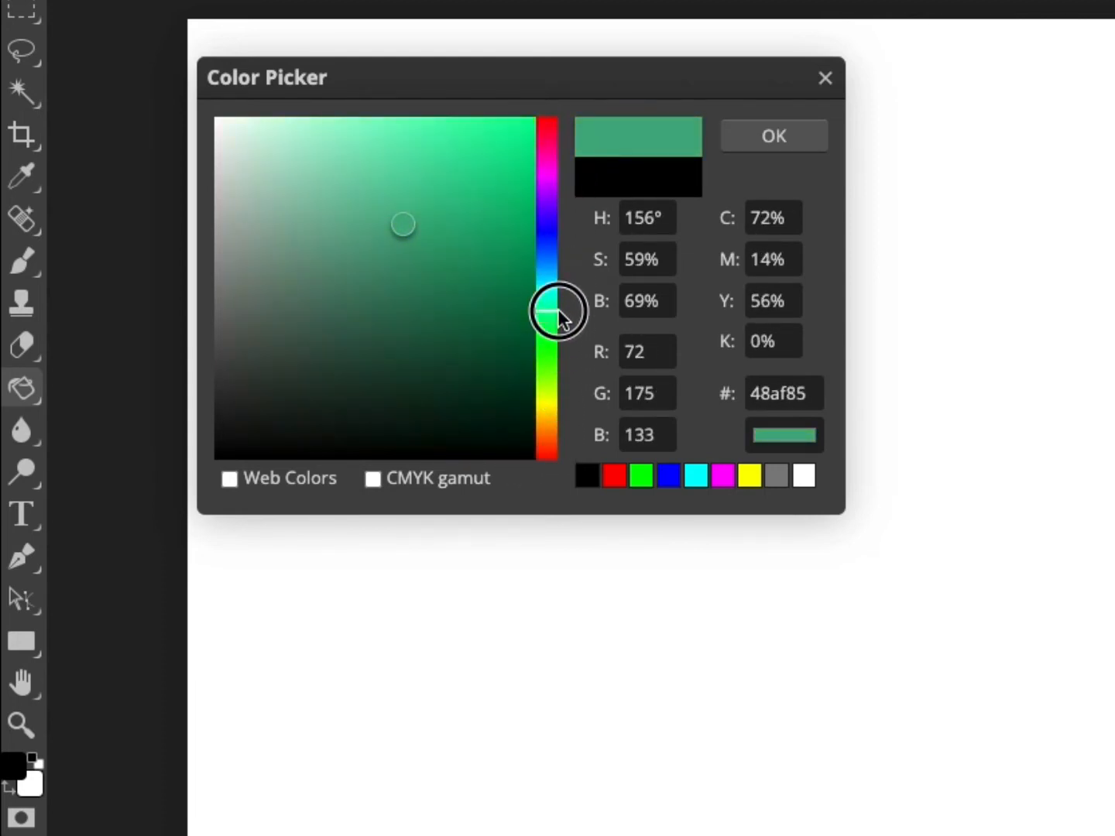
left_click(774, 136)
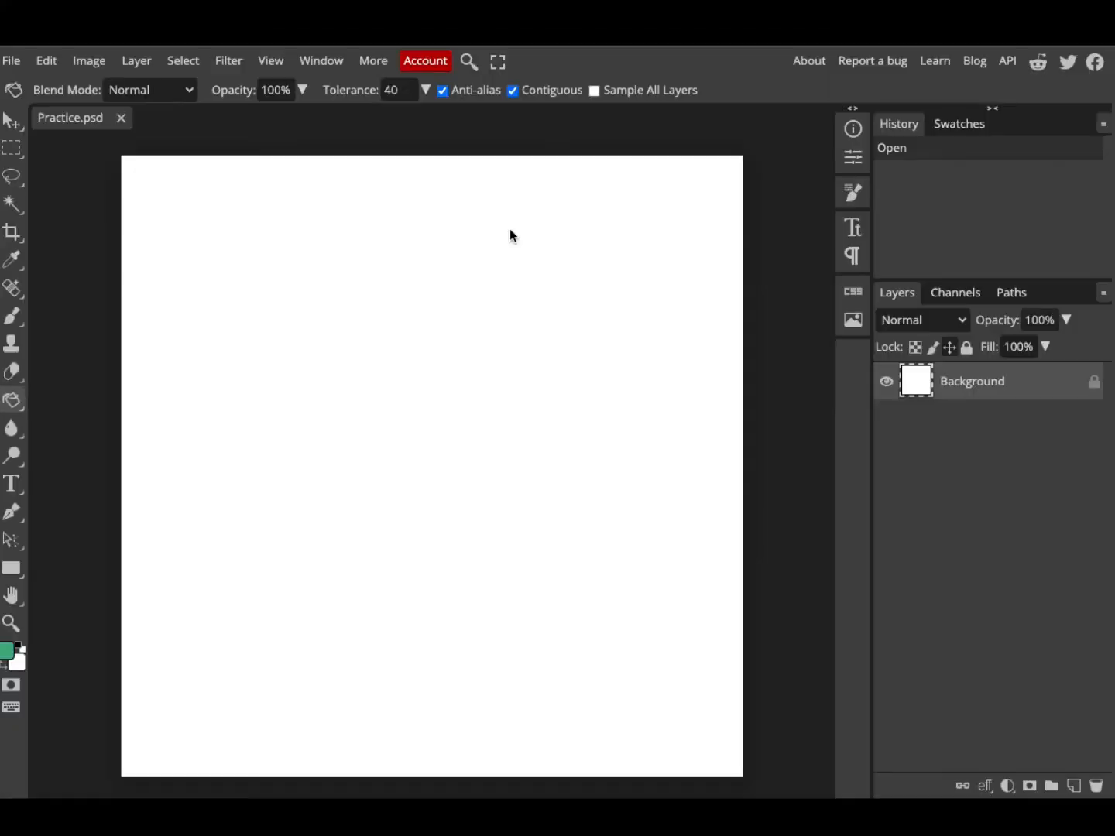
Step: Add three new empty layers above the Background layer
left_click(13, 150)
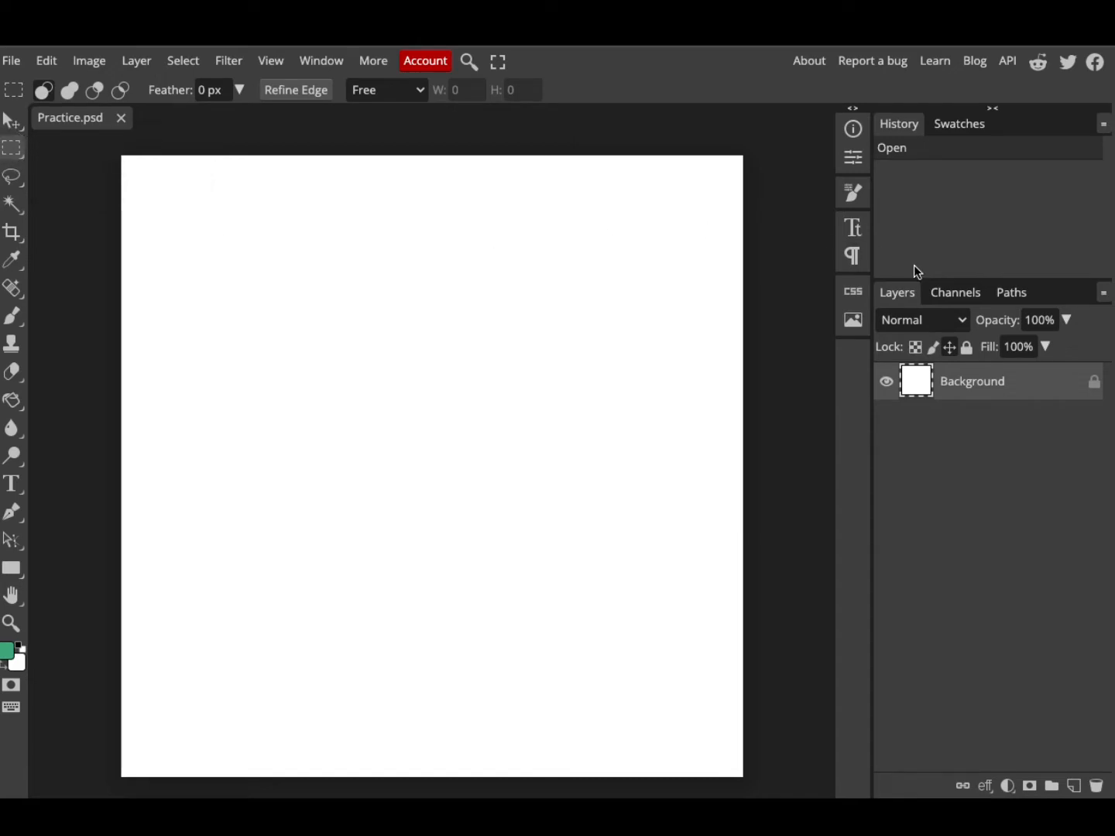
left_click(1073, 787)
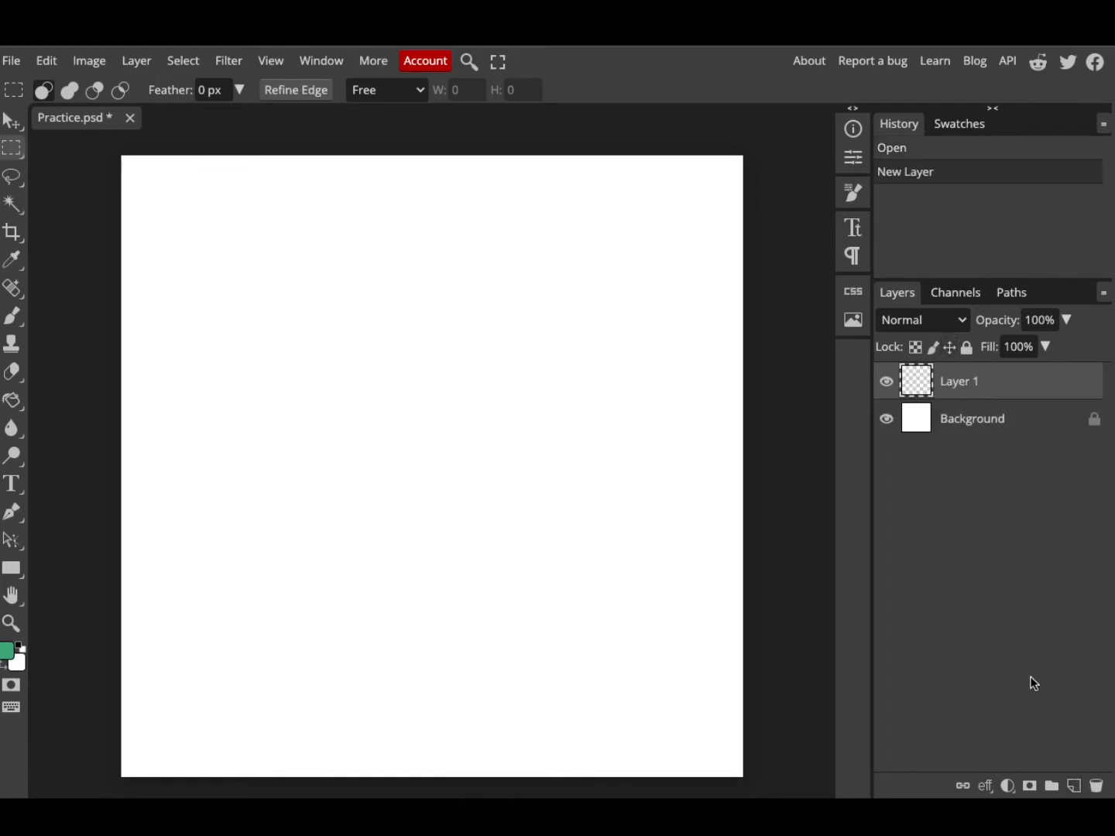
left_click(1074, 786)
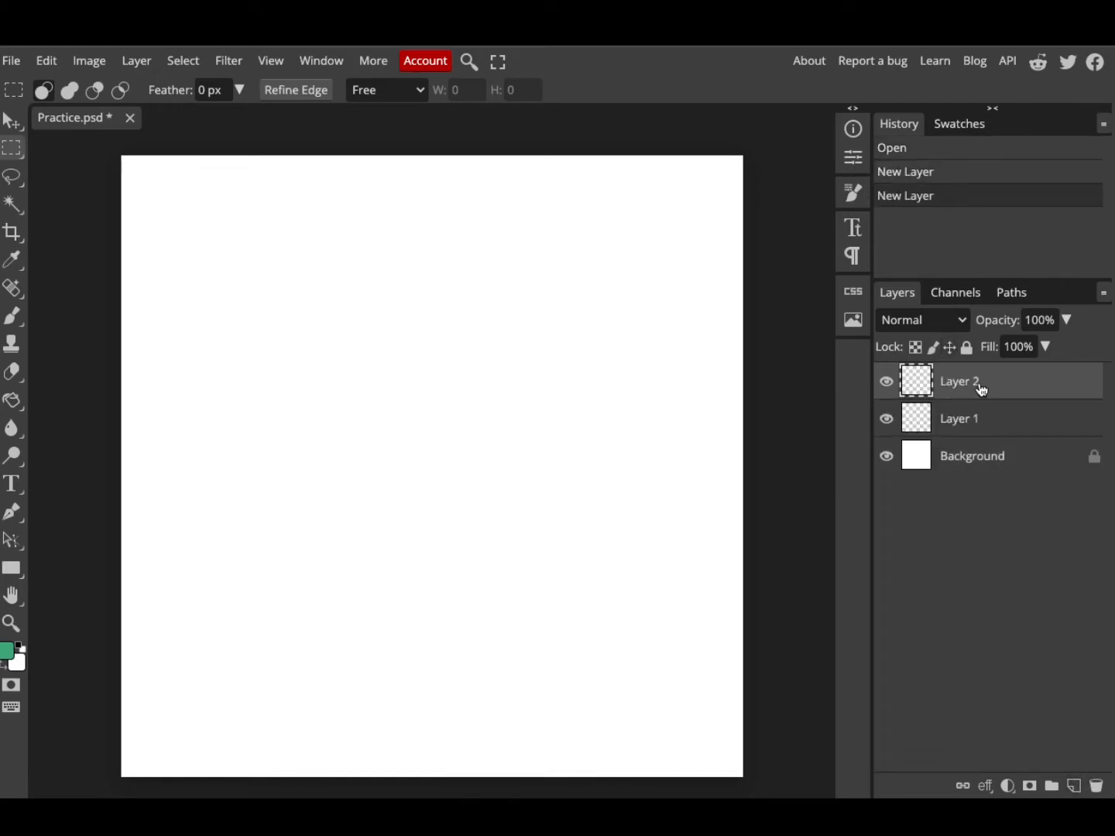
left_click(1074, 787)
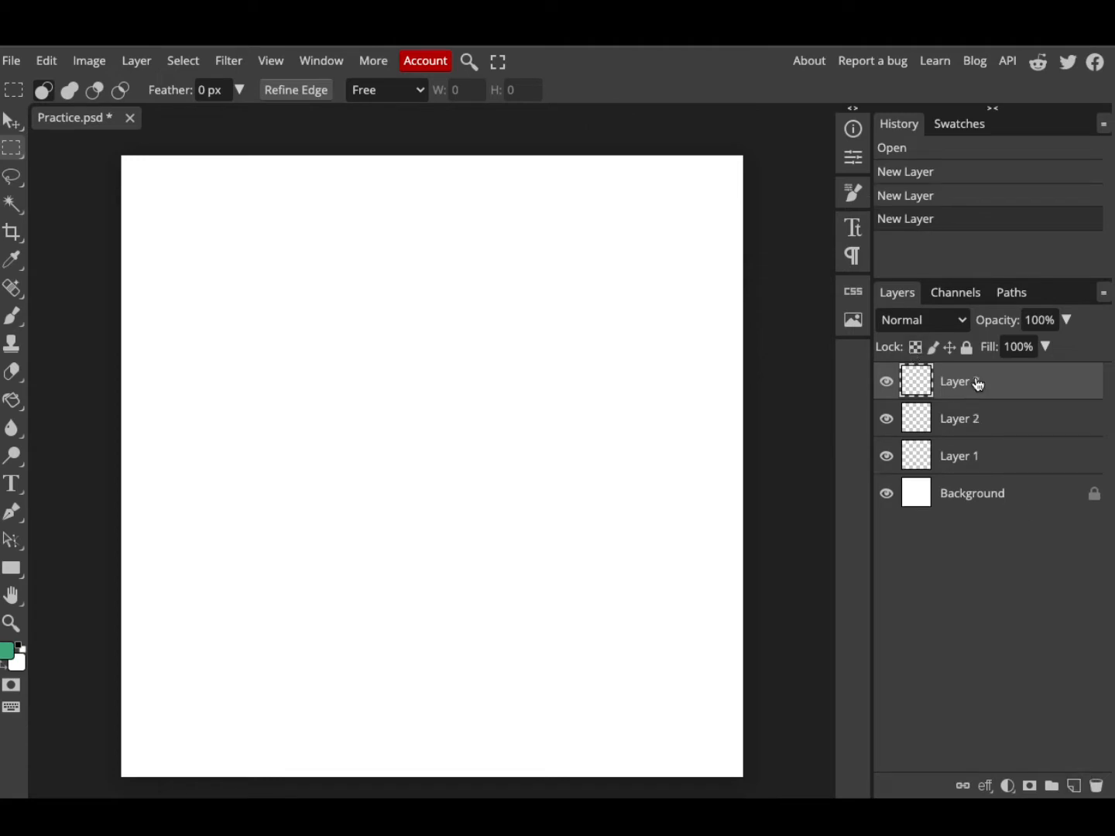
Step: Rename Layer 1 as Square
left_click(959, 463)
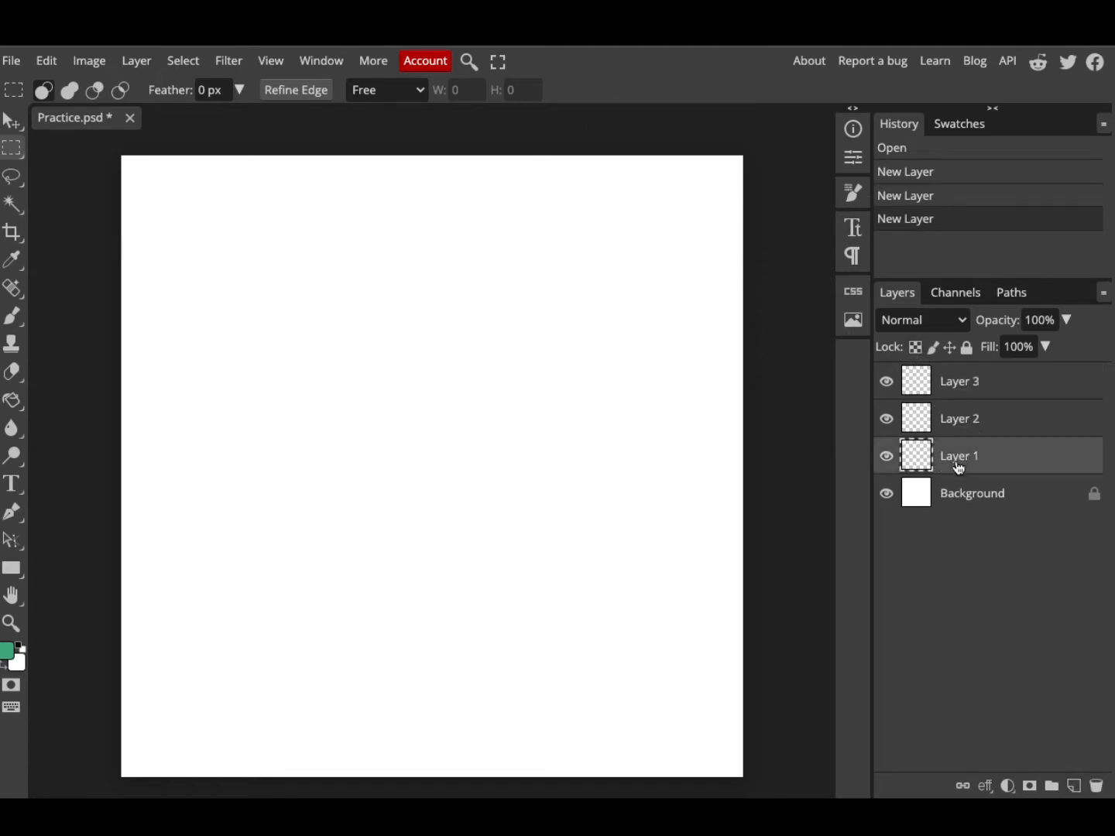
left_click(965, 464)
double_click(964, 464)
type("Square")
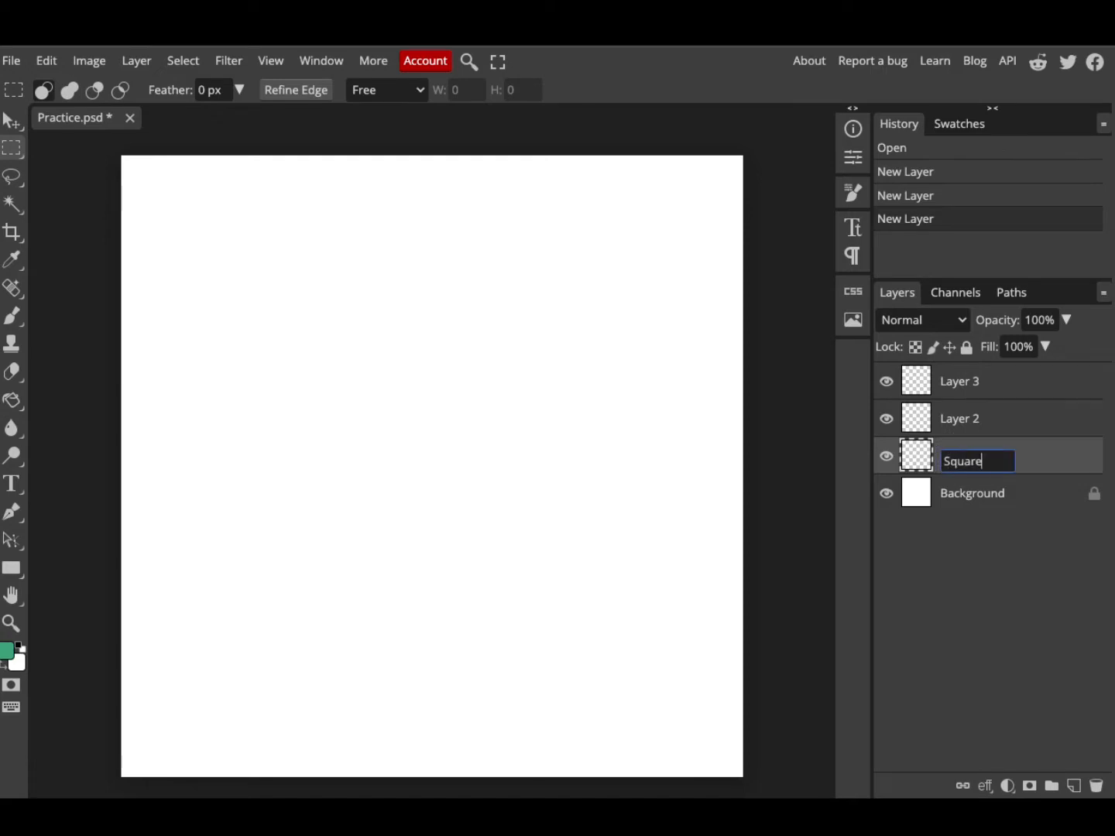
key("Return")
Step: Rename Layer 2 as Circle and Layer 3 as Random
left_click(963, 429)
double_click(961, 422)
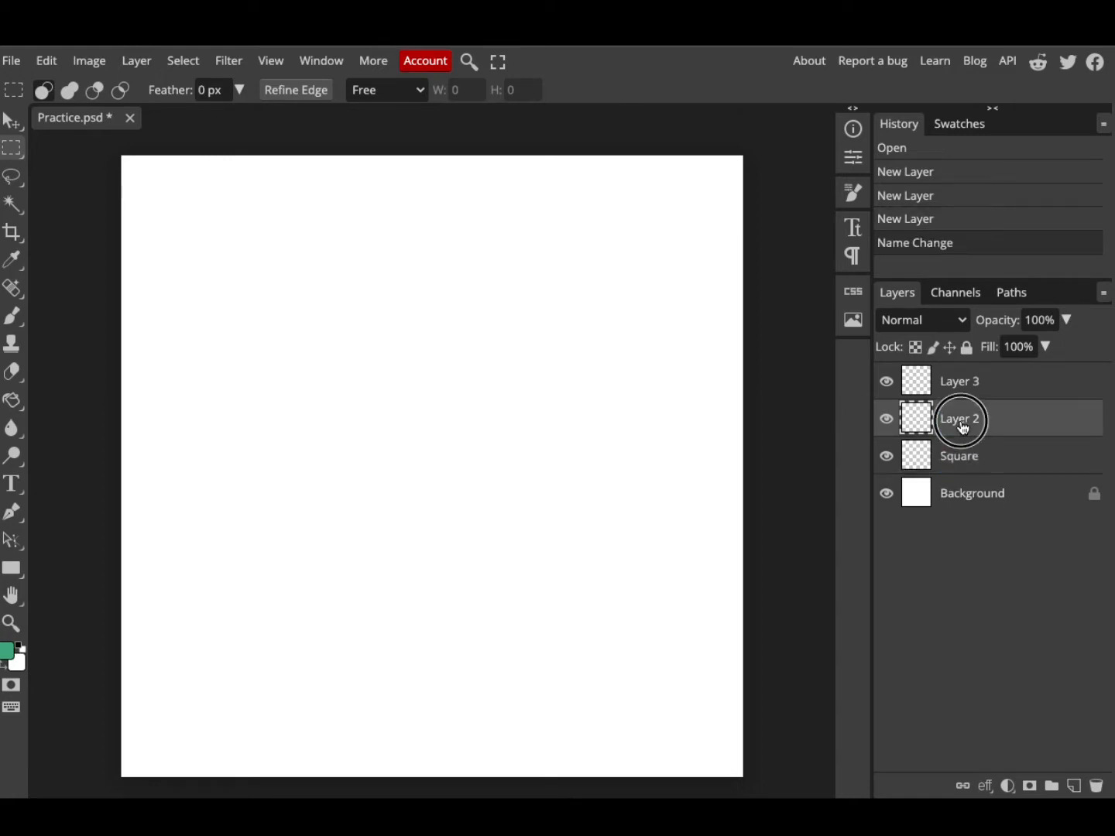
type("Circle")
left_click(960, 387)
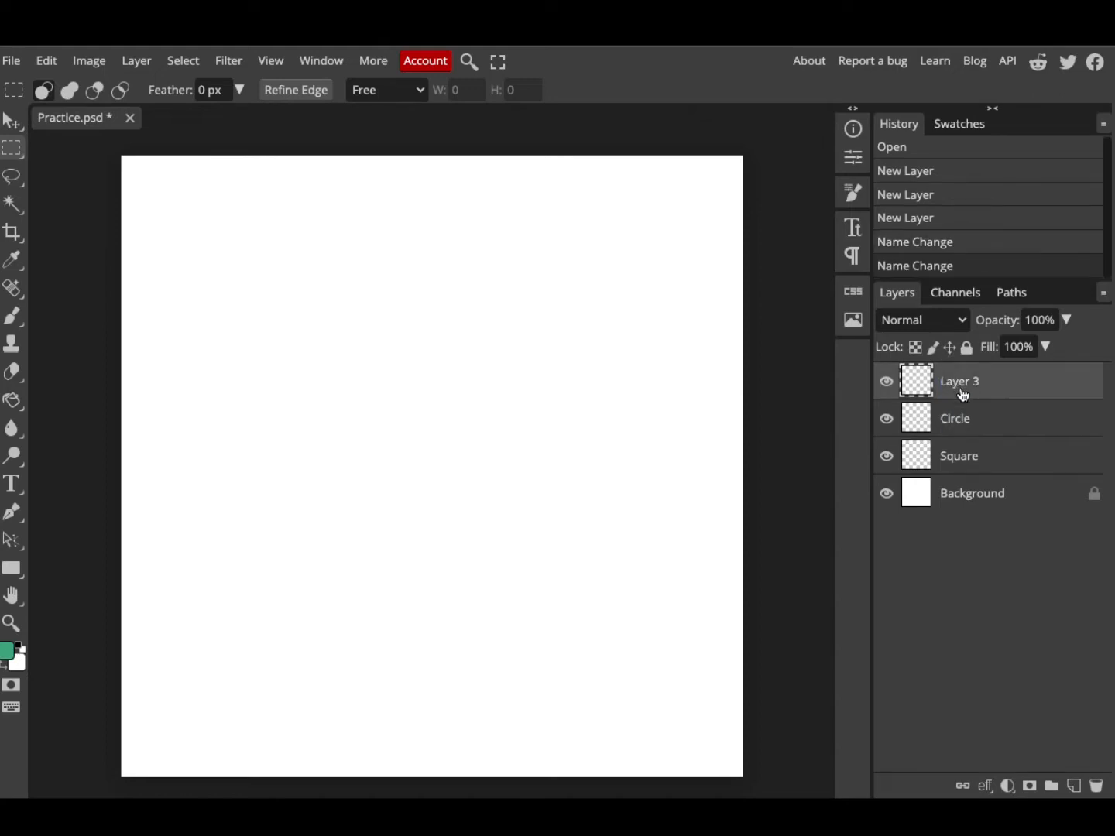
double_click(961, 388)
type("Random")
key("Return")
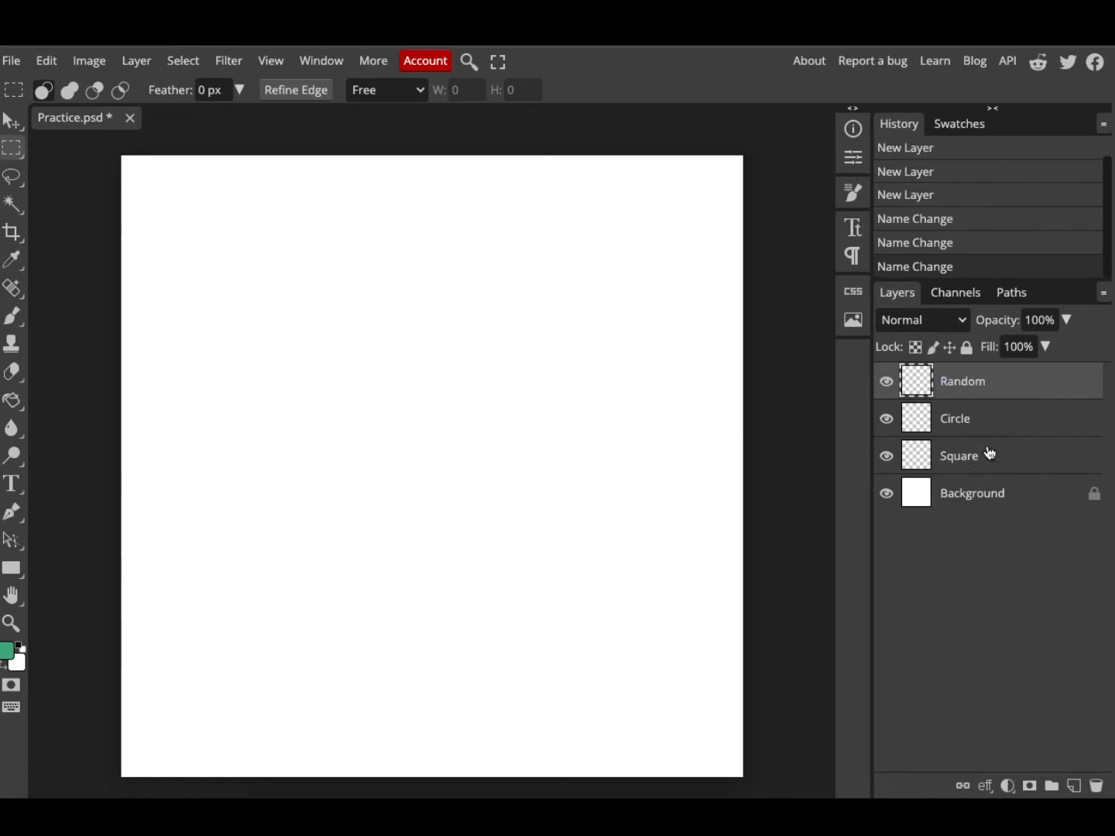
Step: Make the Square layer active, and toggle the visibility of the Square and Random layers off and back on
left_click(993, 459)
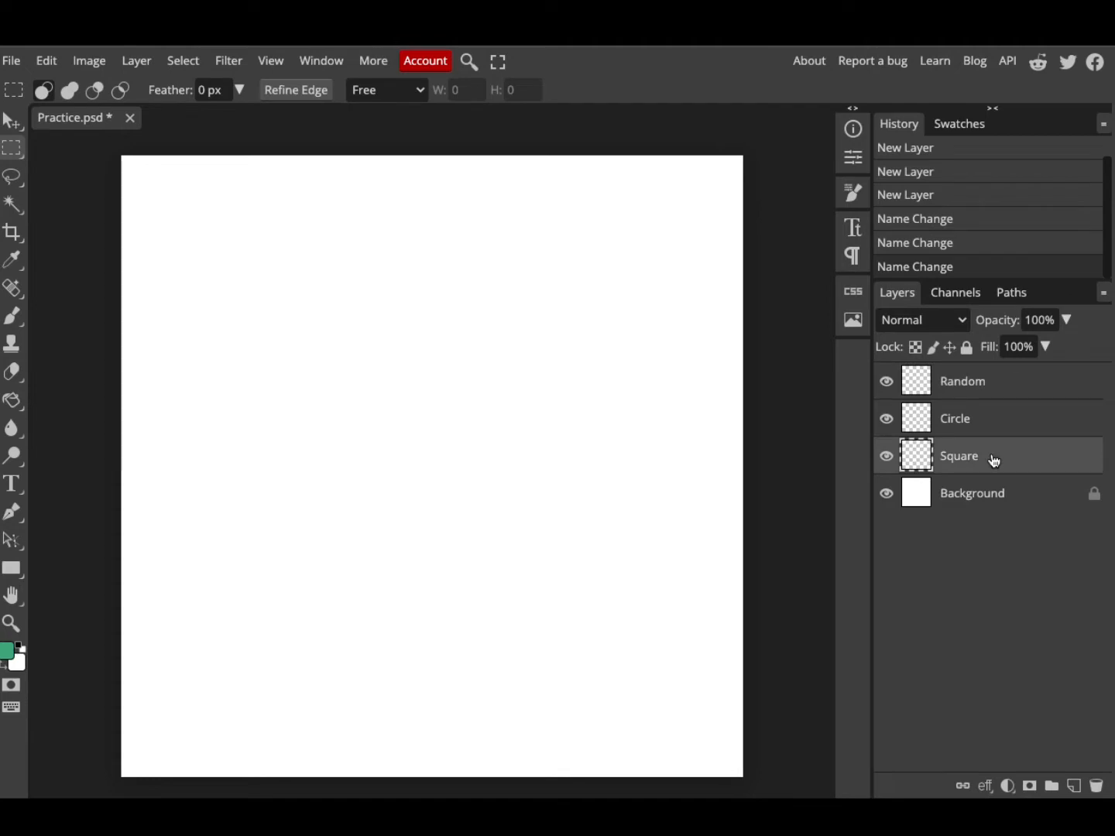
left_click(887, 458)
left_click(886, 385)
left_click(887, 385)
Step: Draw a large, roughly square selection with the Rectangle Select tool in the upper middle of the canvas
left_click(18, 155)
left_click(81, 154)
left_click_drag(239, 215, 624, 582)
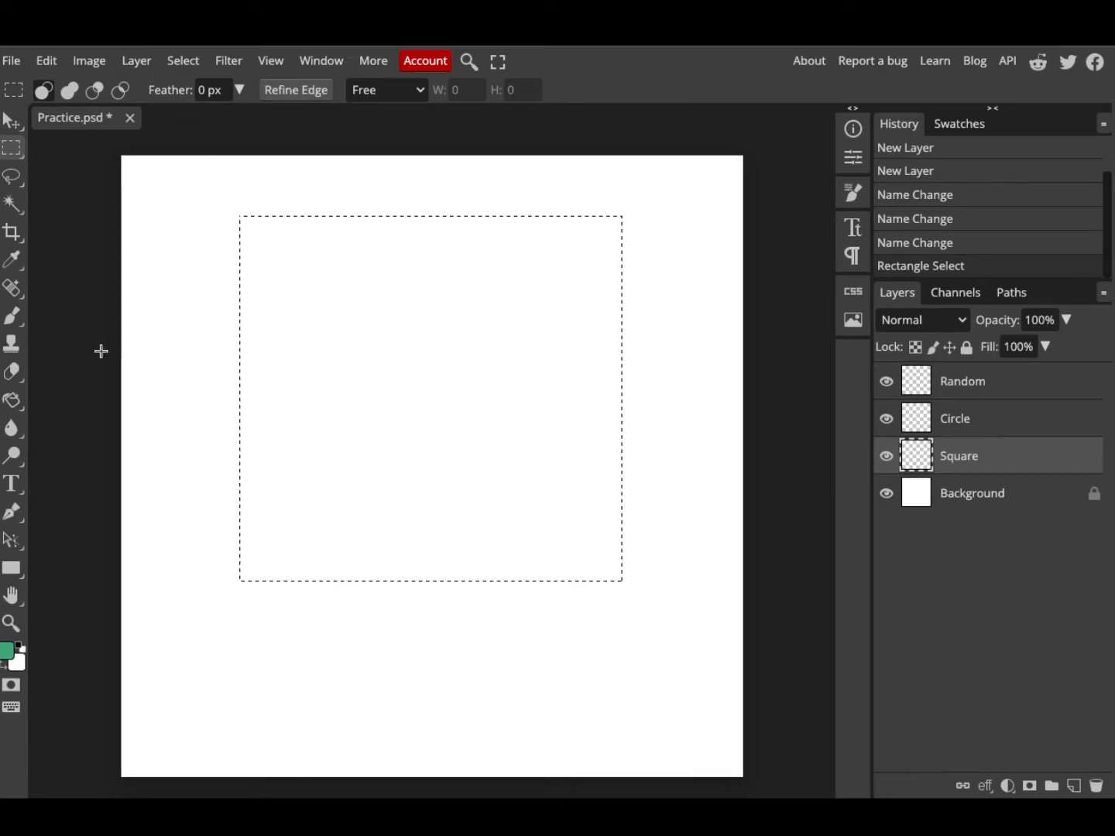
Step: Fill the selection on the Square layer with the brighter green 12be78 using the Paint Bucket tool, and deselect it
left_click(16, 404)
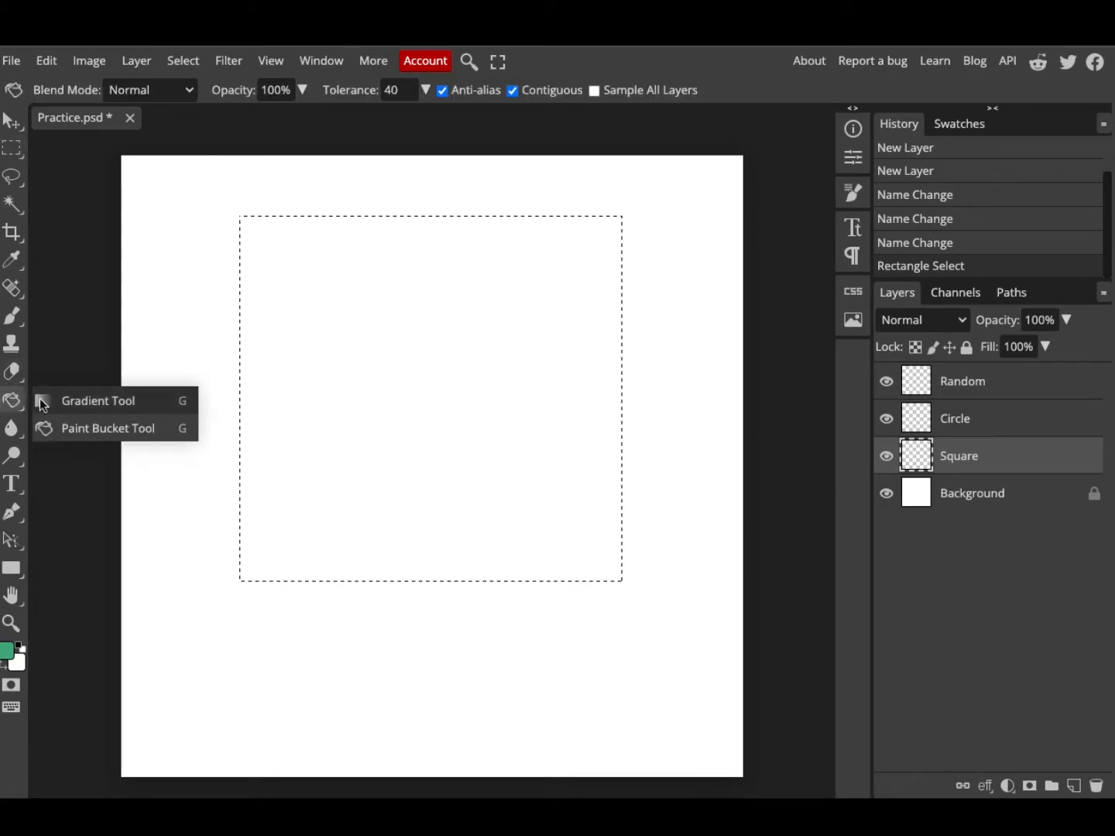
left_click(92, 431)
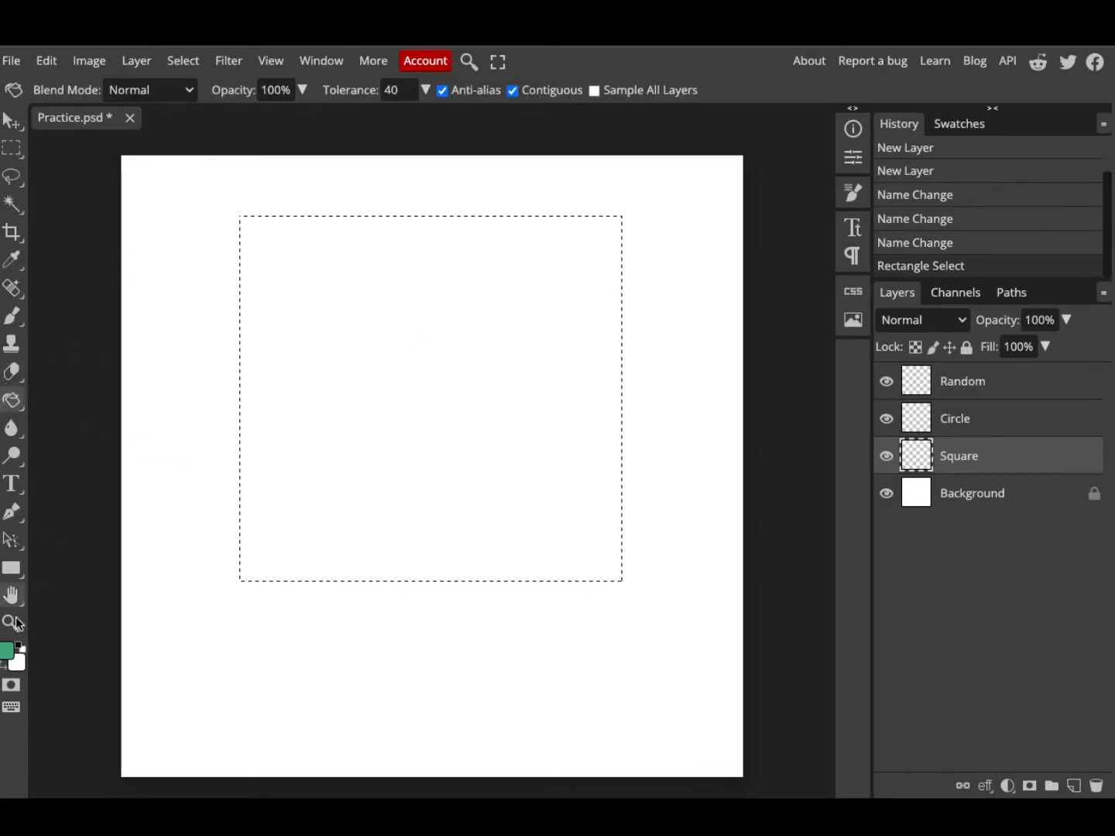
left_click(8, 654)
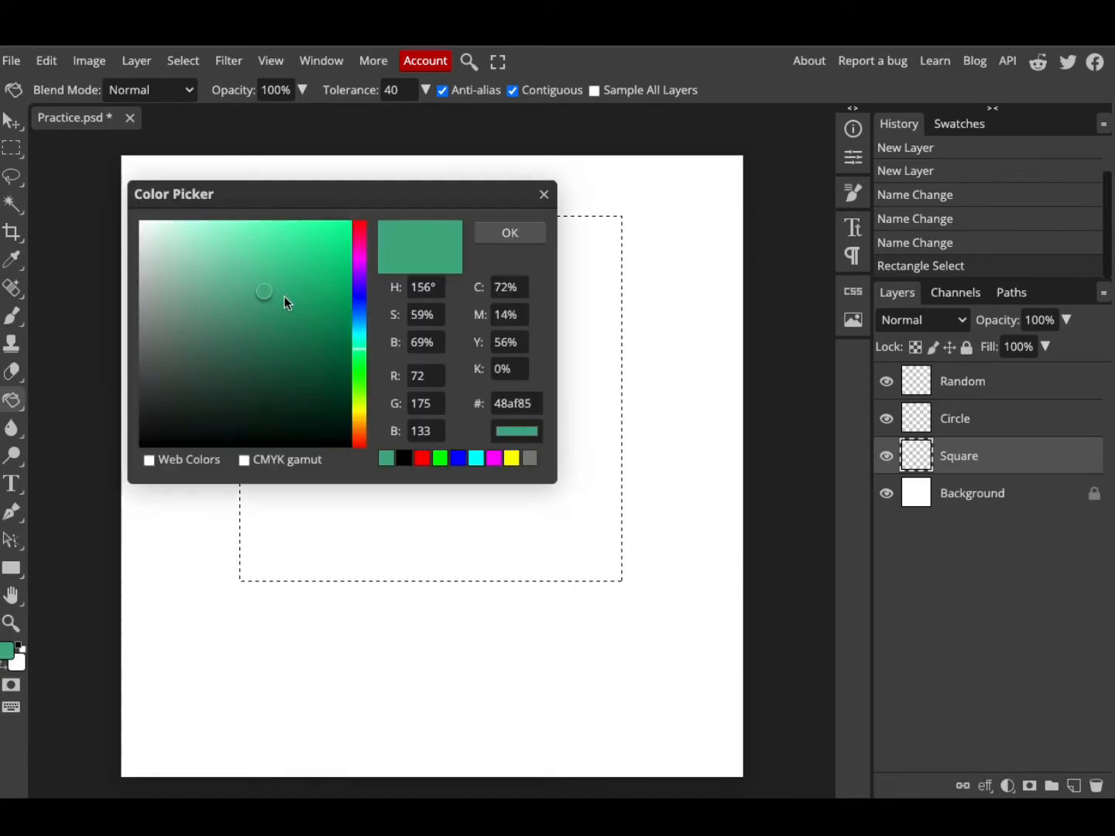
left_click_drag(264, 291, 331, 280)
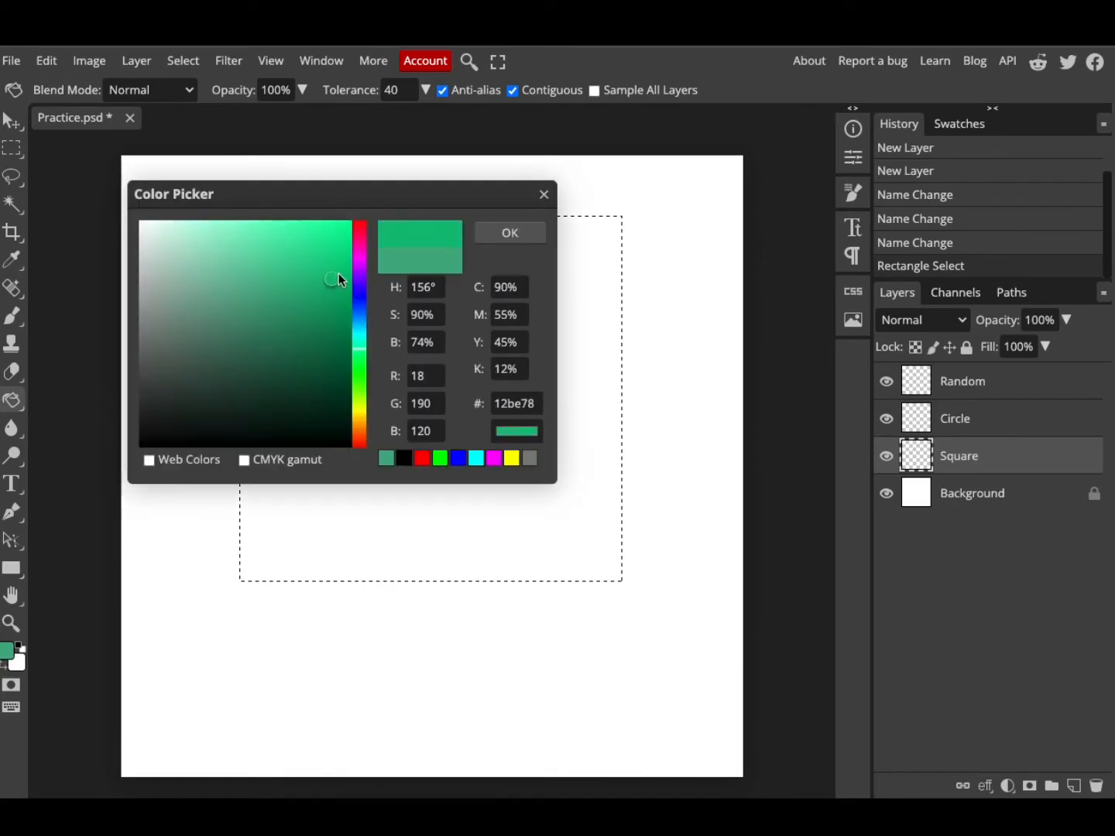
left_click(511, 233)
left_click(435, 394)
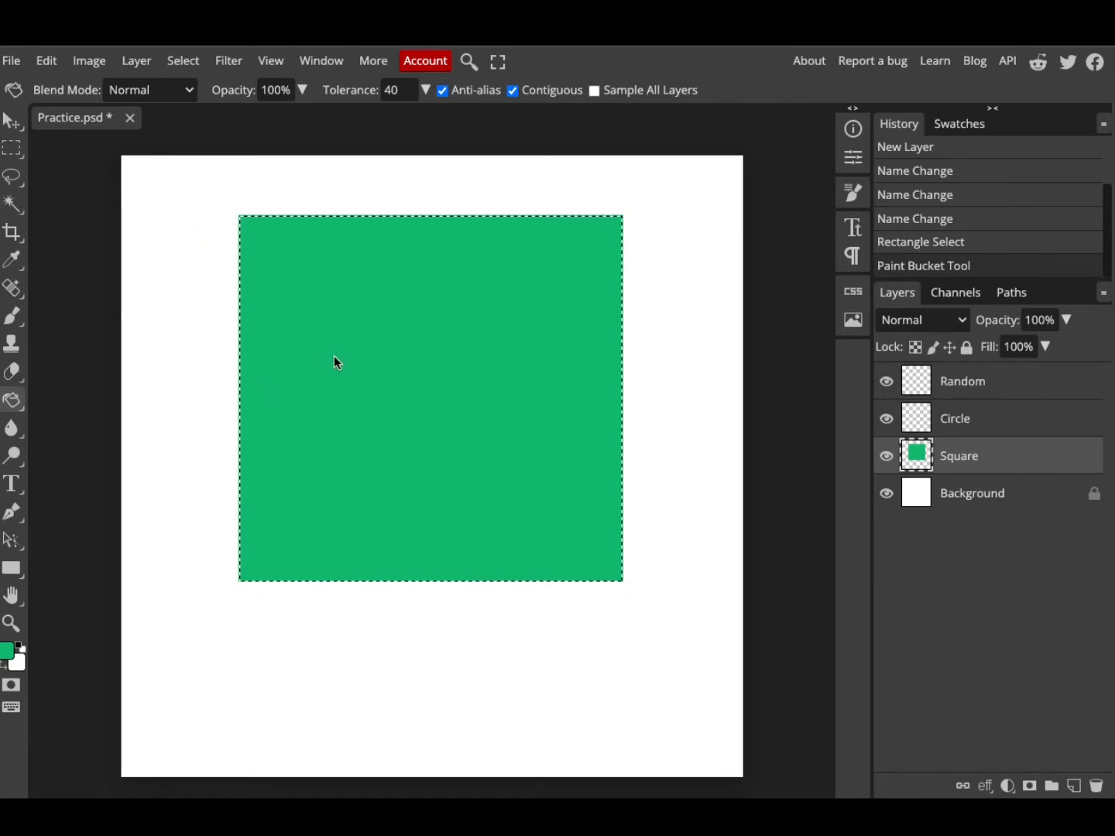
key("ctrl+d")
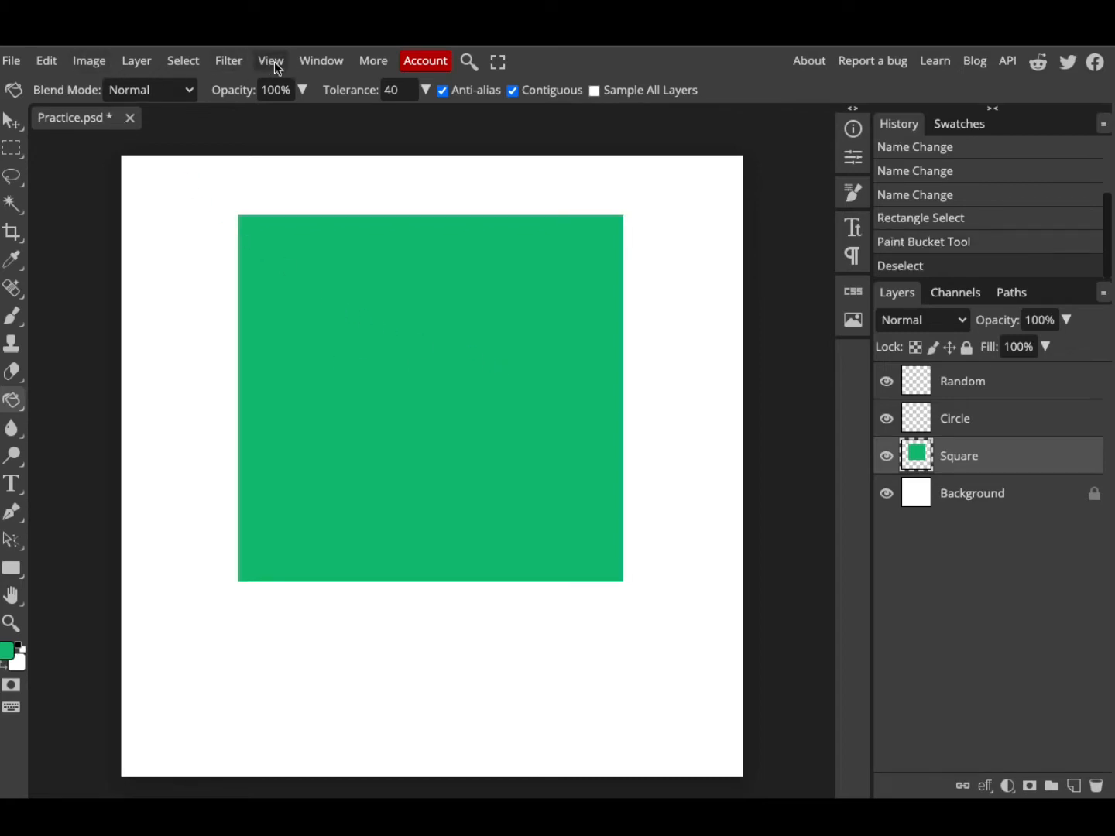
left_click(179, 61)
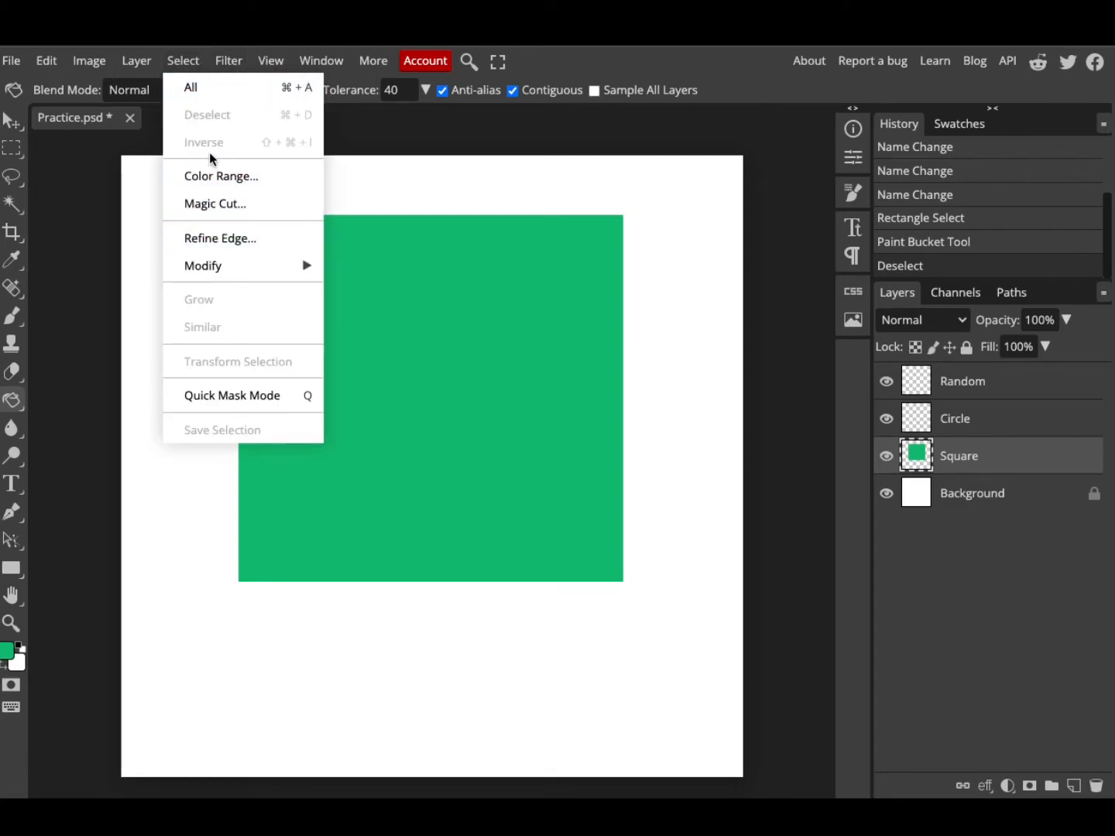
left_click(401, 132)
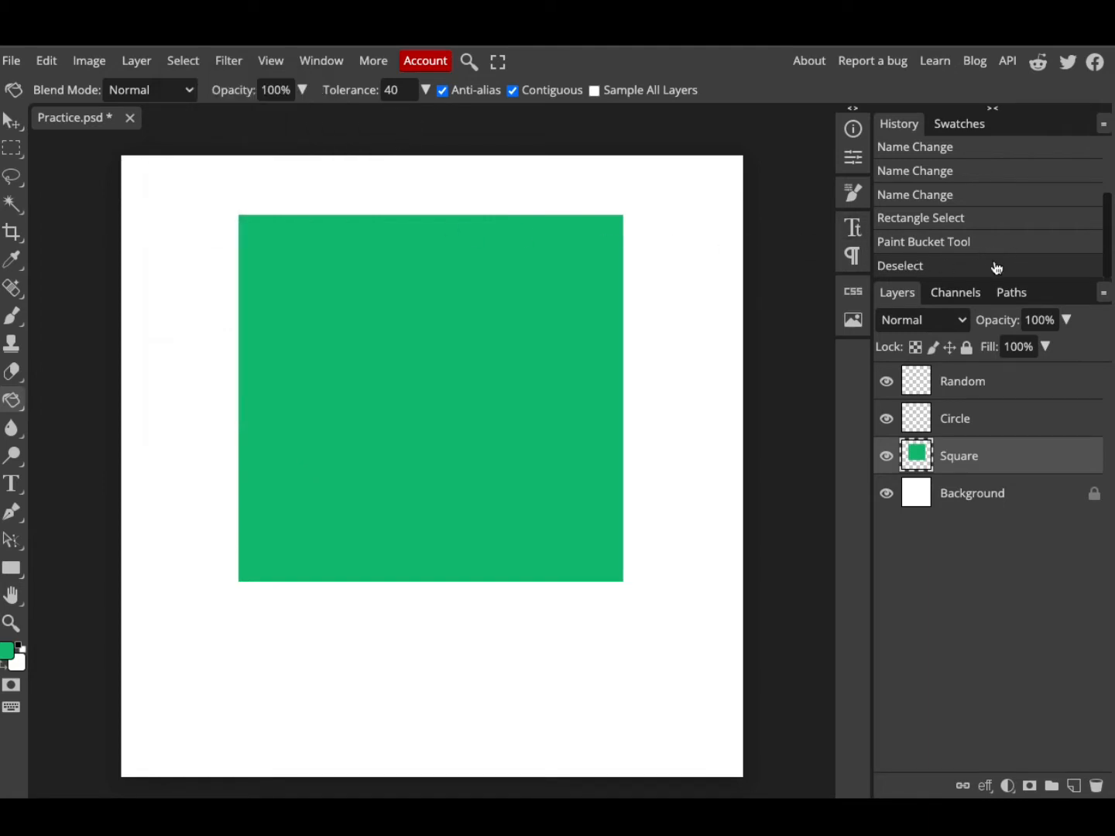
Step: Step back through the history from the deselection to the state before Layer 2 was renamed Circle
left_click(969, 245)
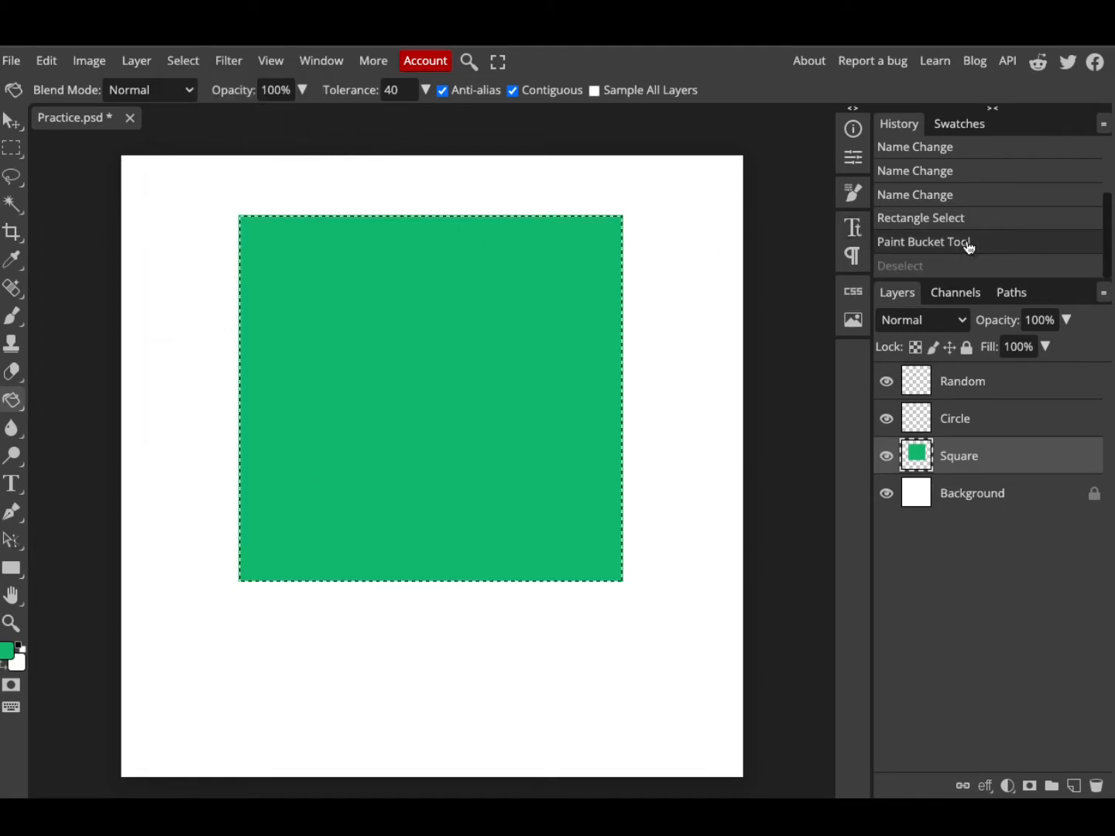
left_click(945, 217)
left_click(944, 196)
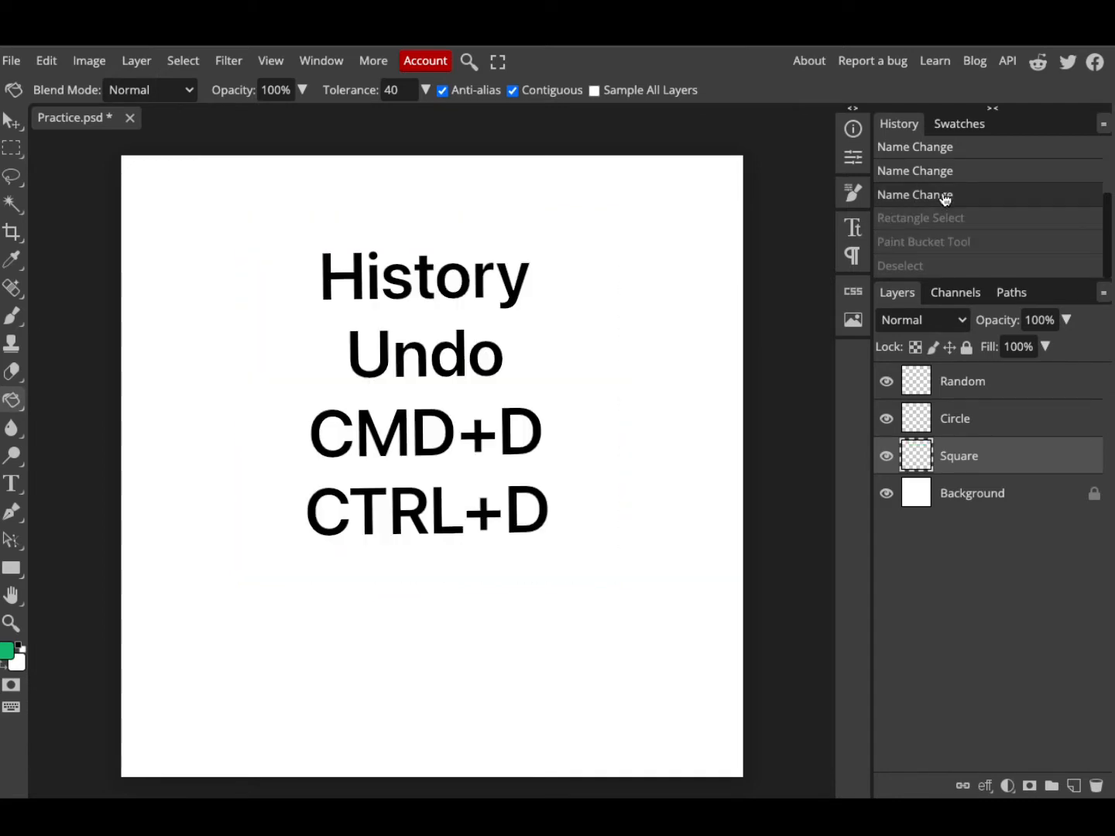
left_click(945, 173)
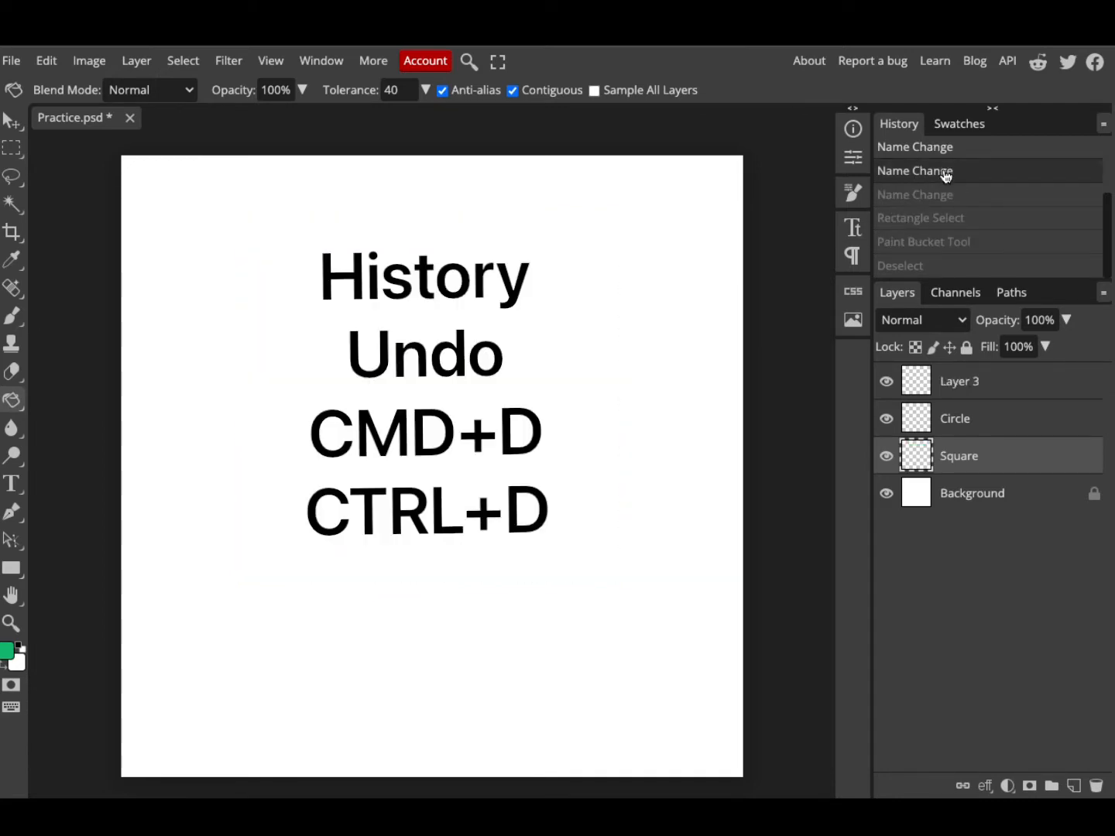
left_click(945, 195)
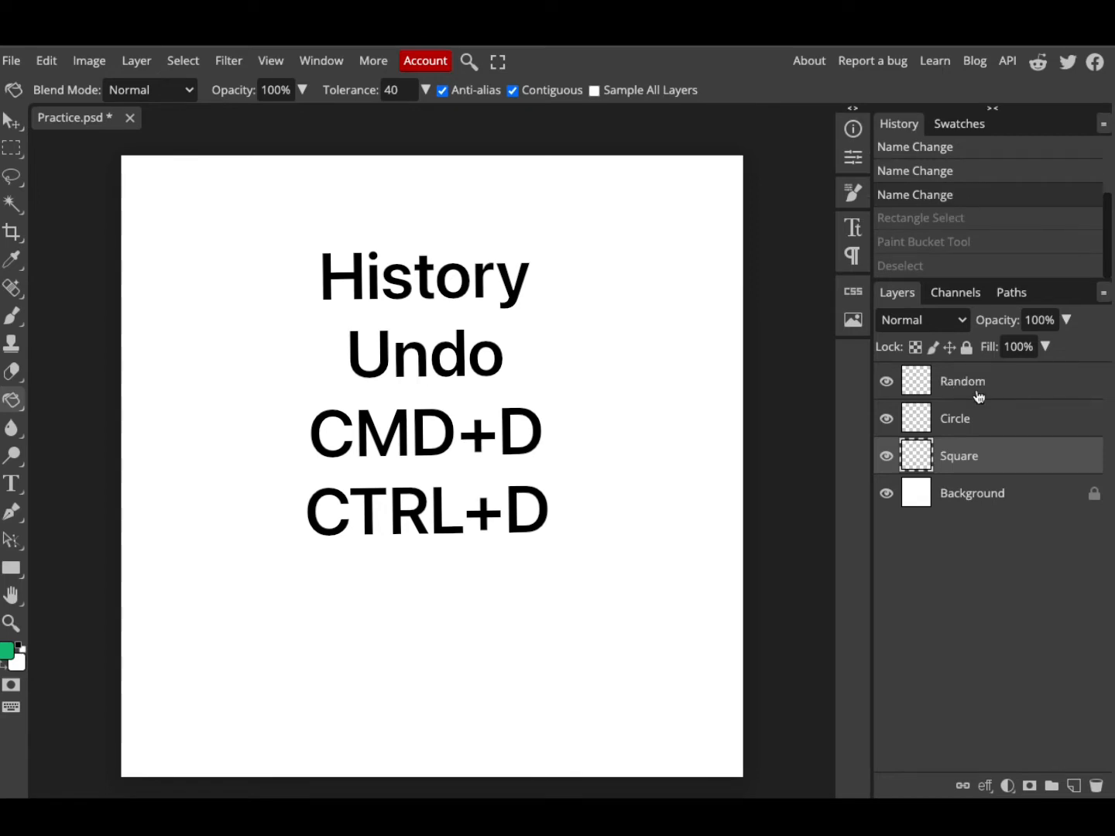
left_click(938, 172)
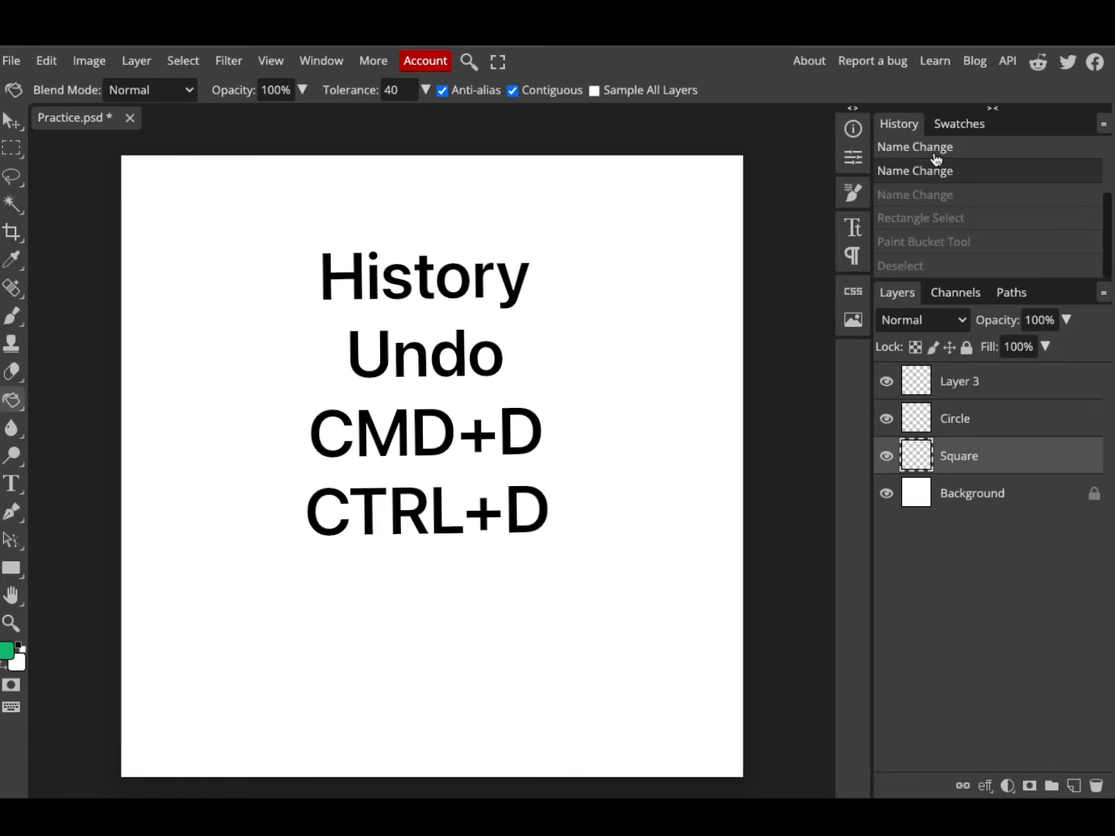
left_click(937, 148)
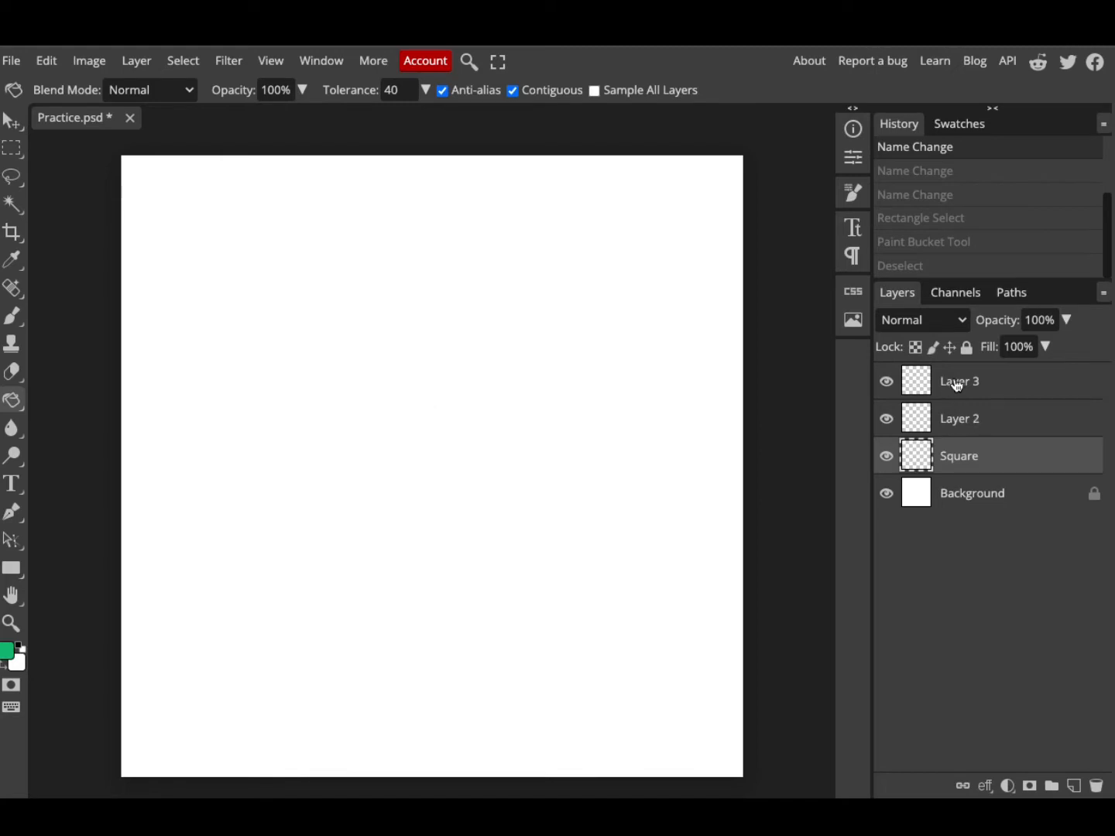
Step: Step forward through the history to restore the layer names, rectangular selection and green fill, and deselect the square
left_click(924, 171)
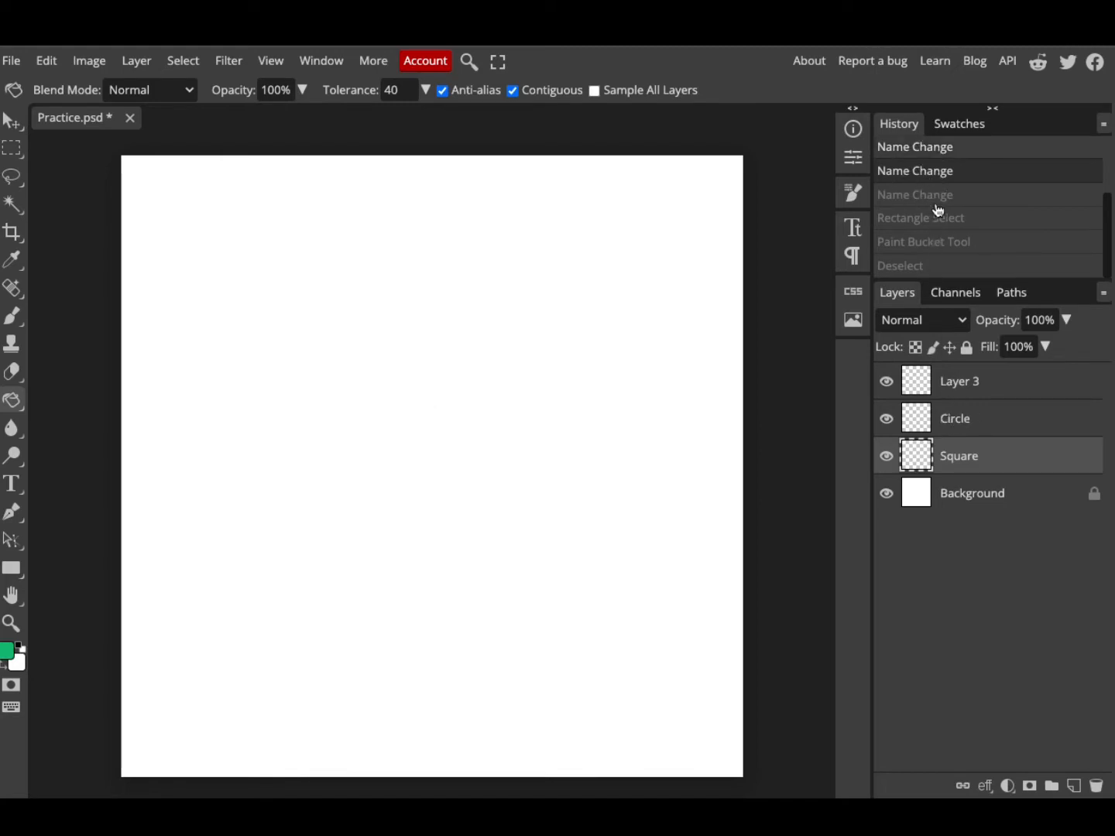
left_click(938, 198)
left_click(937, 219)
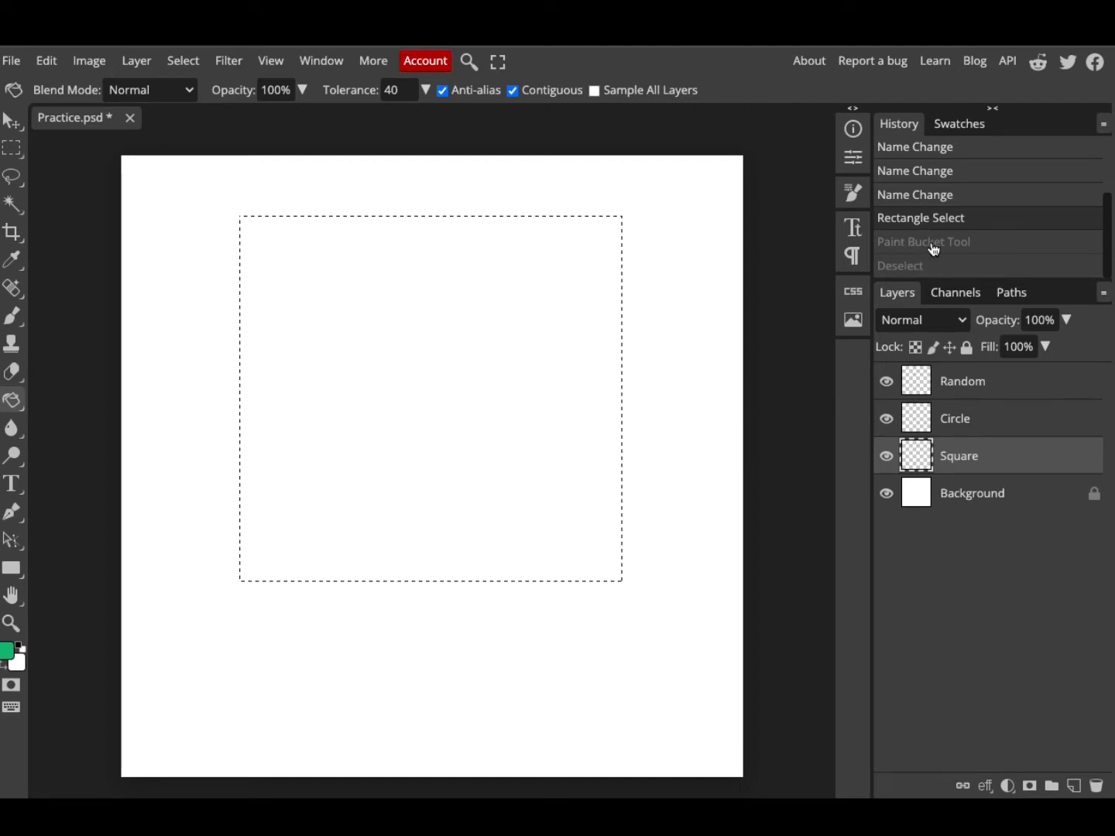
left_click(934, 247)
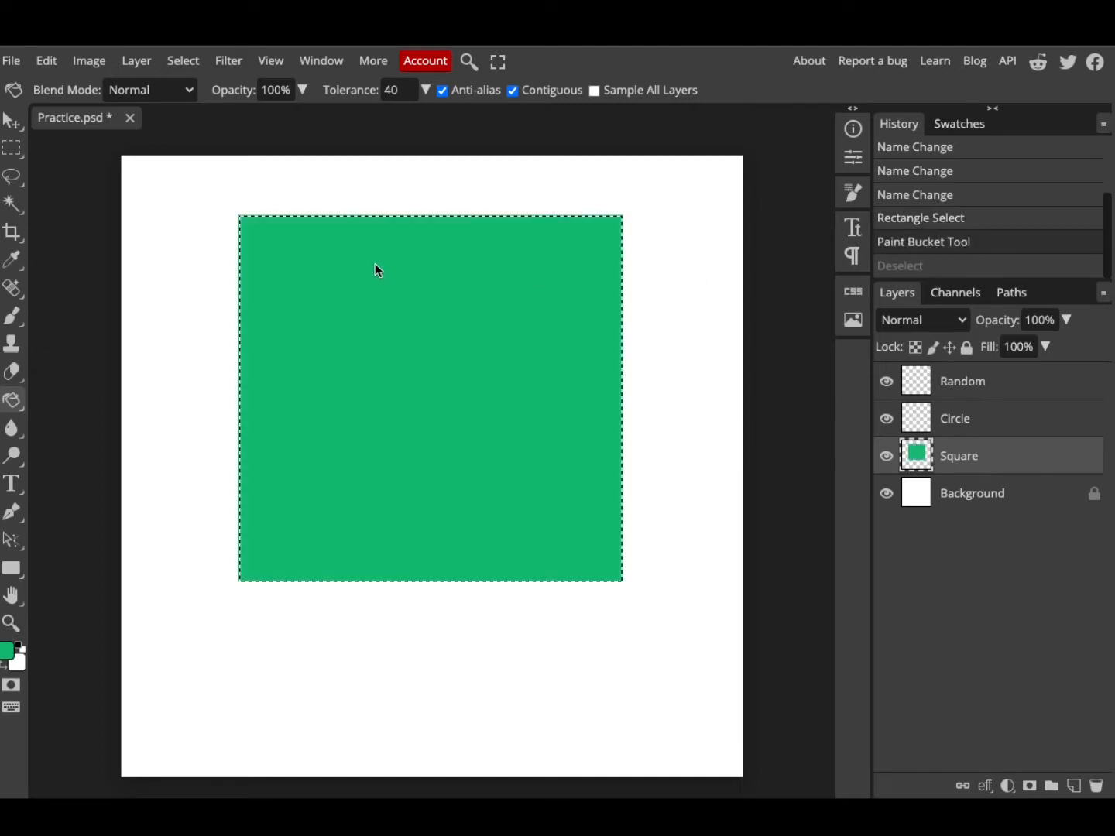
left_click(181, 61)
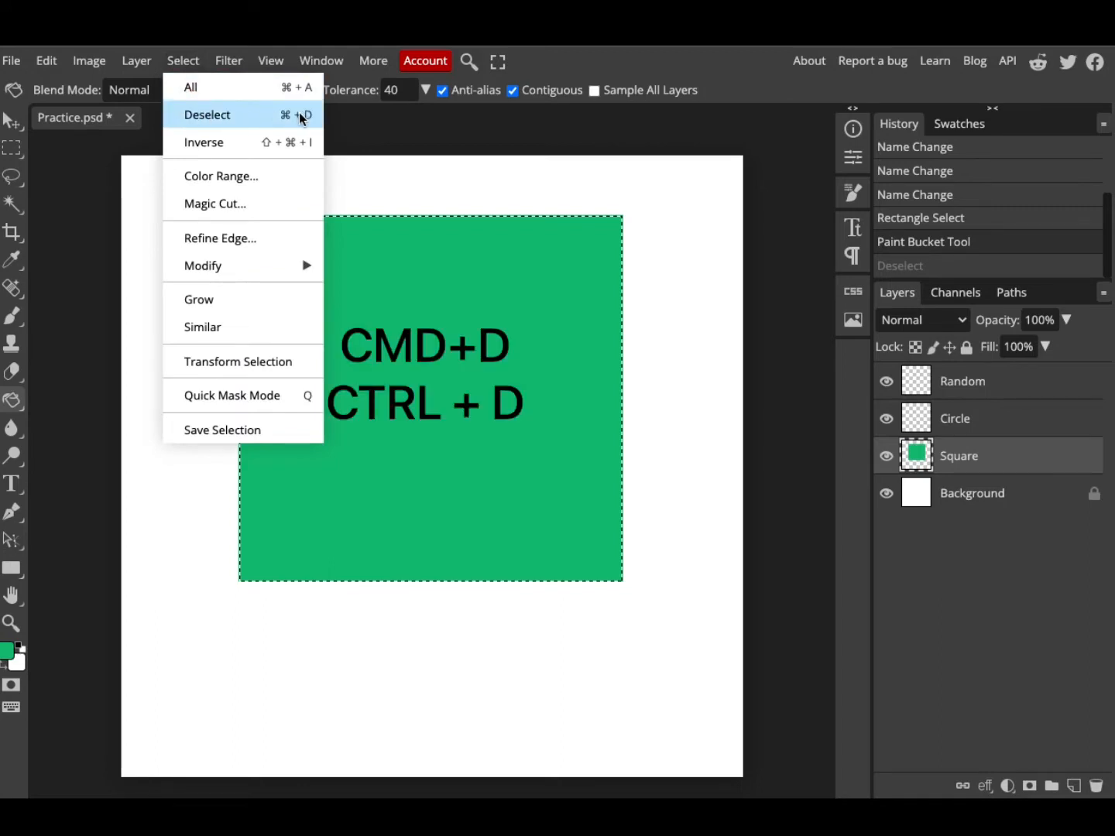
left_click(205, 115)
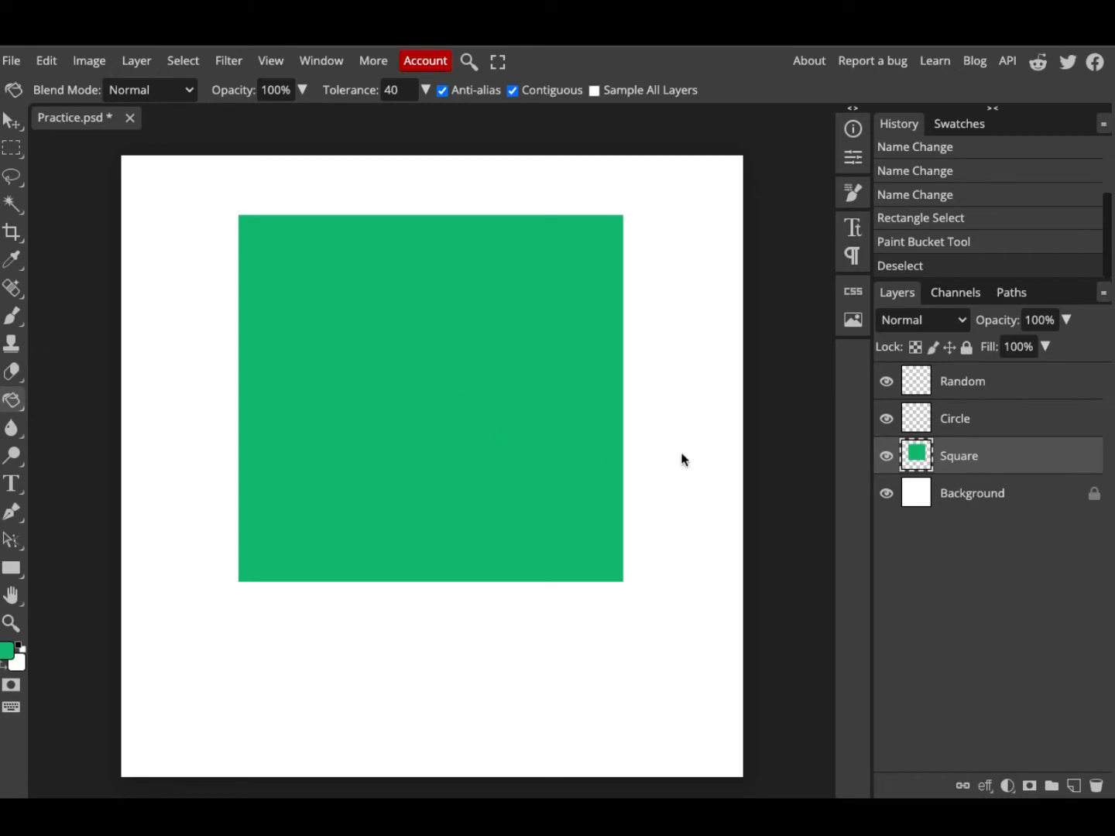
Step: Turn on Auto-Select for the Move tool and move the green square towards the upper-left corner of the canvas
left_click(12, 126)
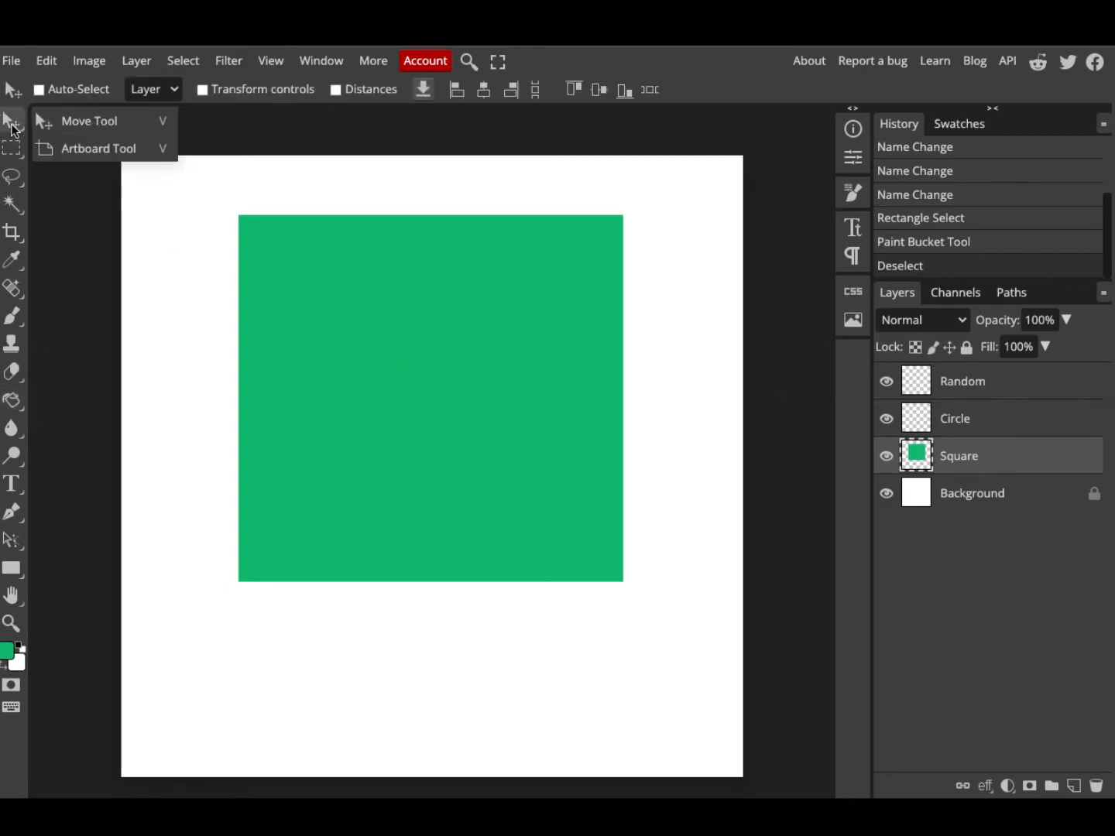
left_click(76, 121)
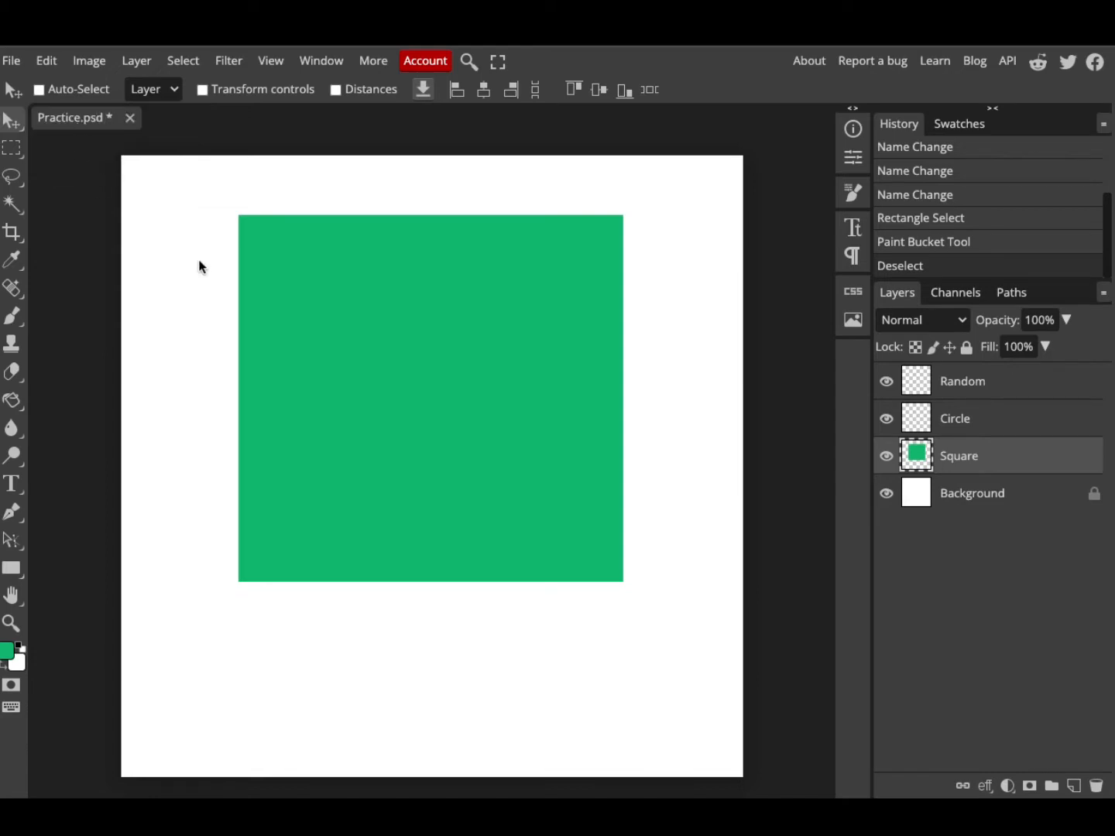
left_click(38, 92)
left_click_drag(445, 336, 359, 305)
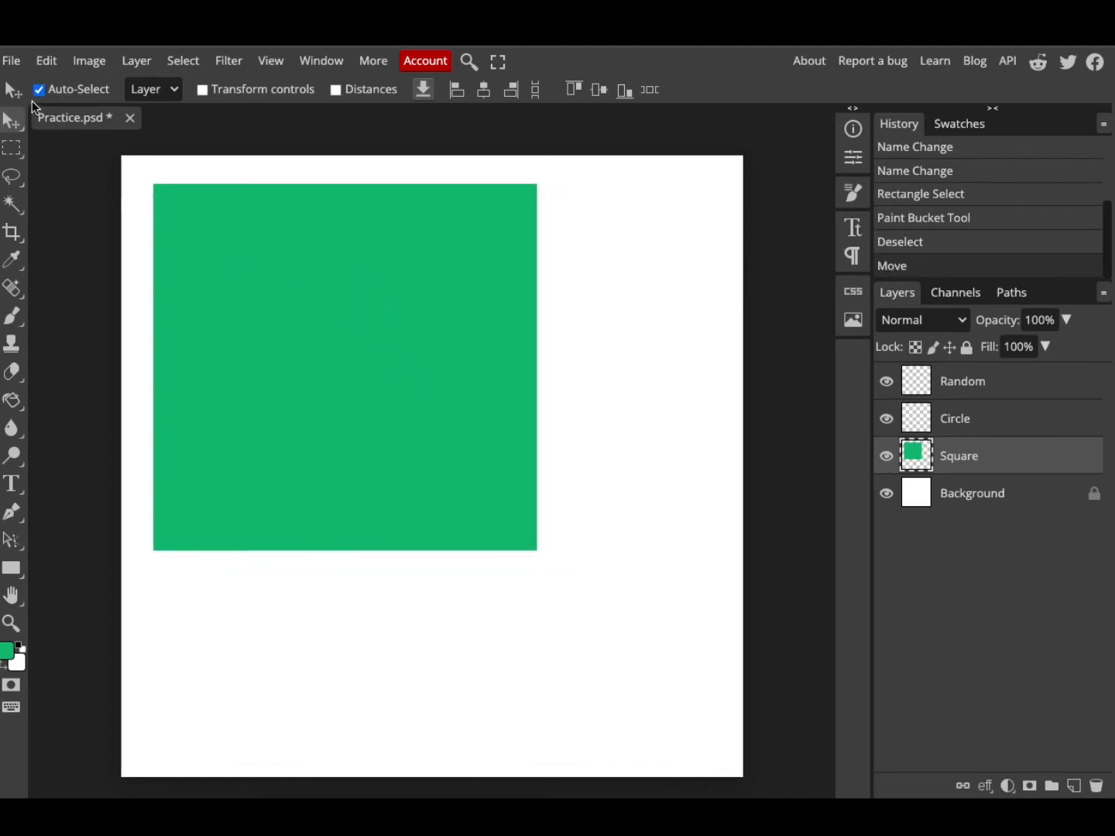
Step: On the Circle layer, draw a large, roughly circular Ellipse Select selection overlapping the green square's lower-right corner
left_click(987, 427)
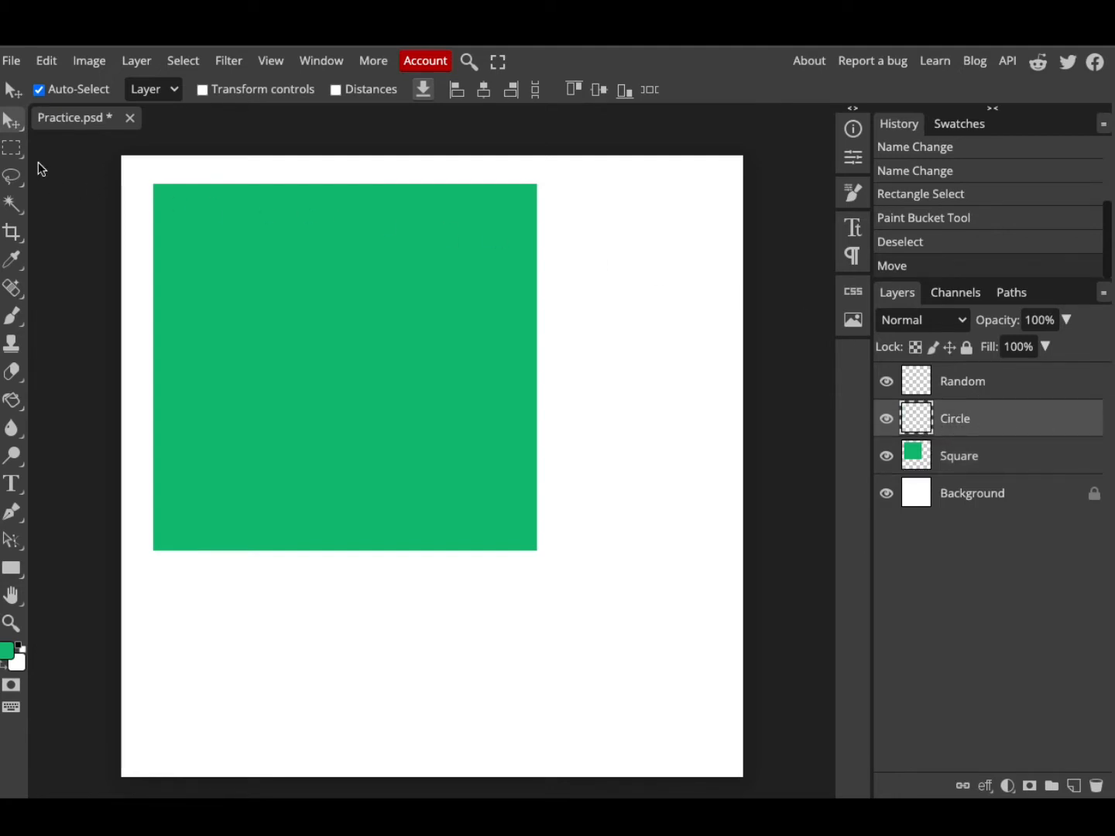
right_click(11, 153)
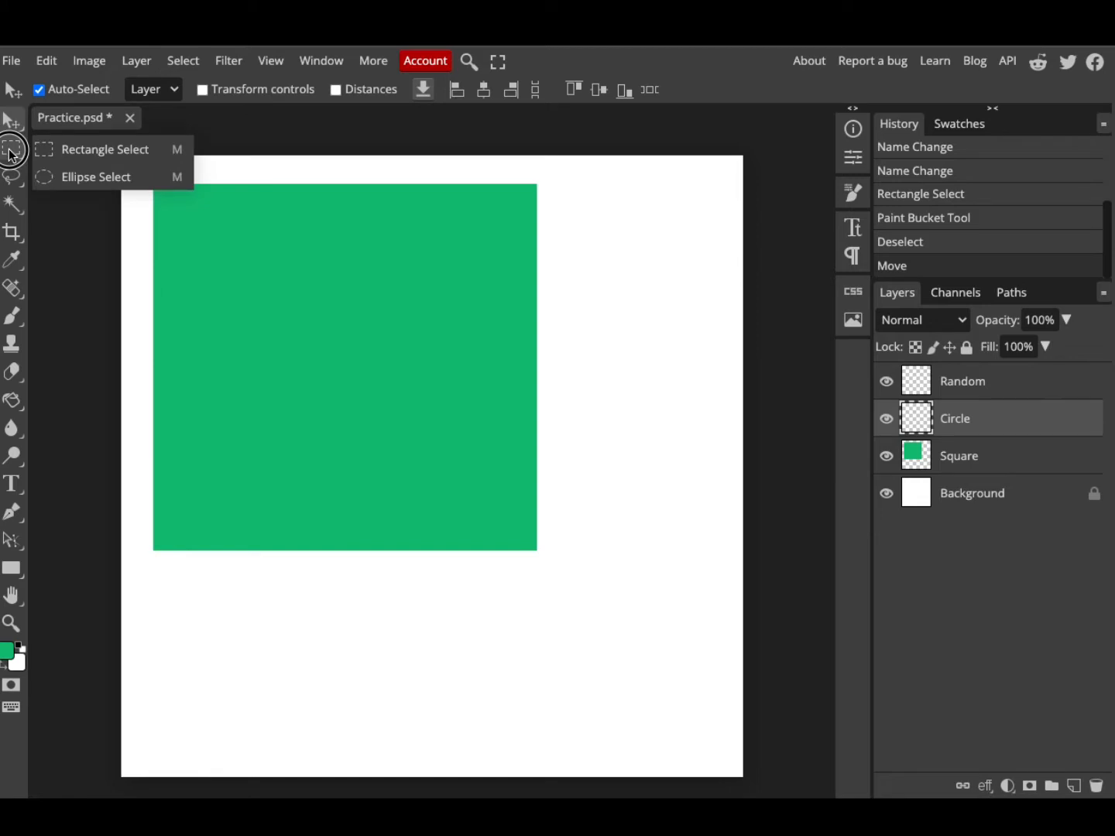
left_click(80, 177)
left_click_drag(315, 400, 674, 750)
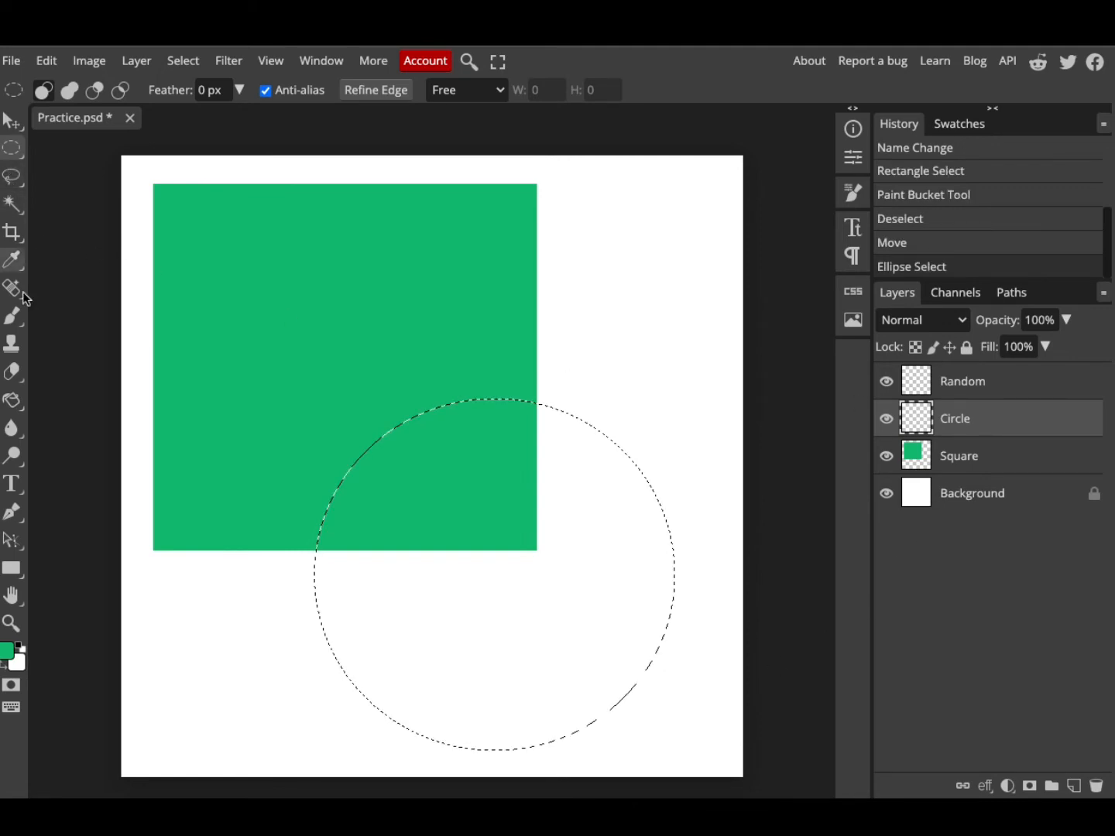
Step: Fill the circular selection on the Circle layer with the orange-brown be7b12 using the Paint Bucket tool, and deselect it
left_click(11, 401)
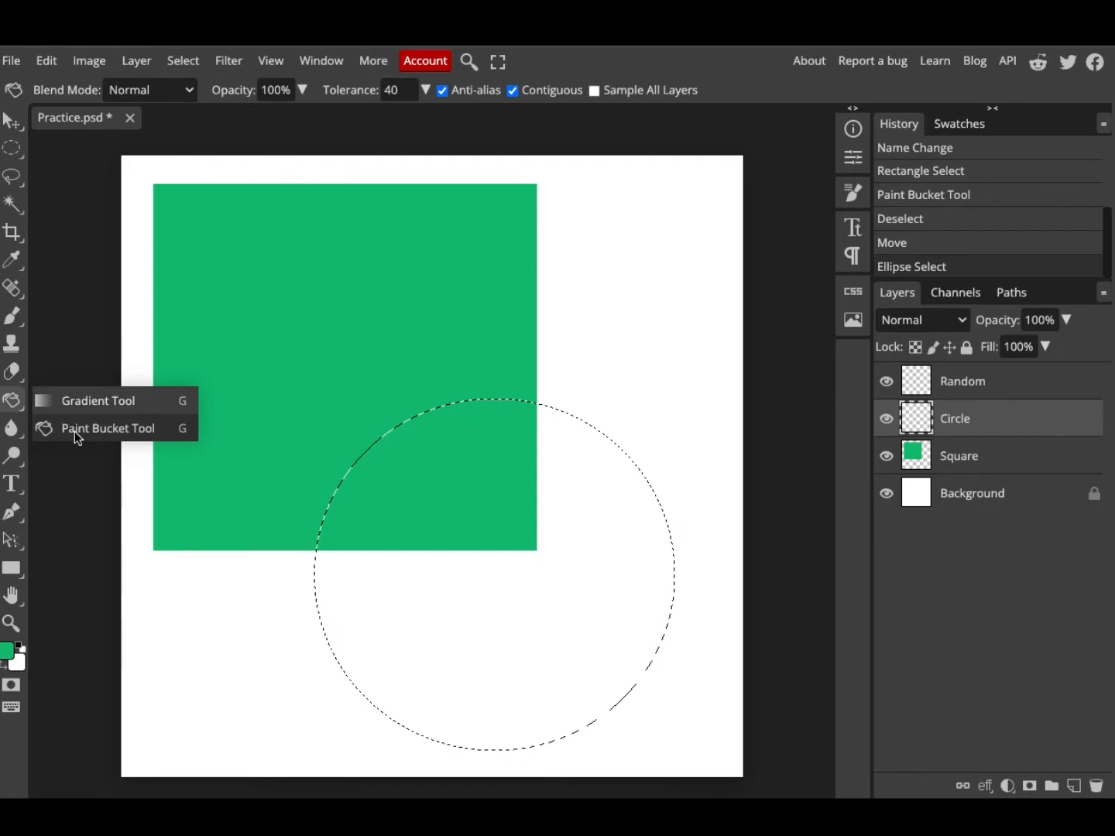
left_click(74, 431)
left_click(7, 652)
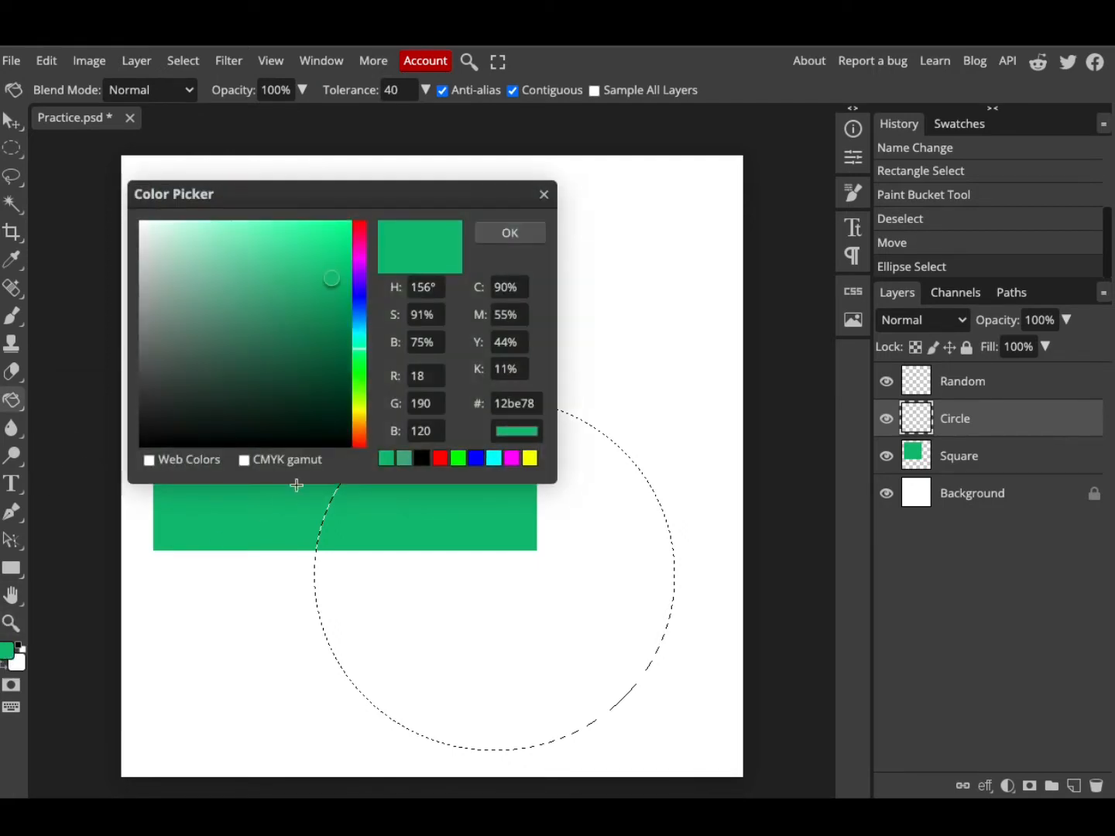
left_click(359, 425)
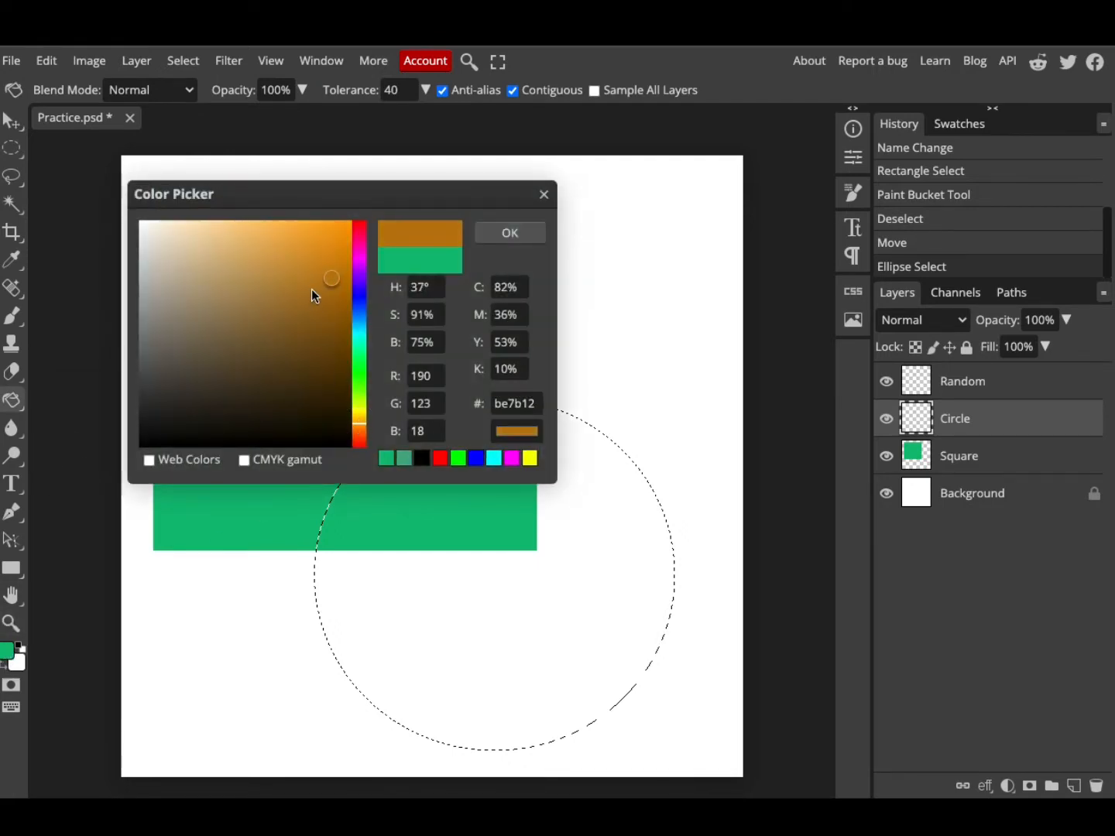
left_click(517, 236)
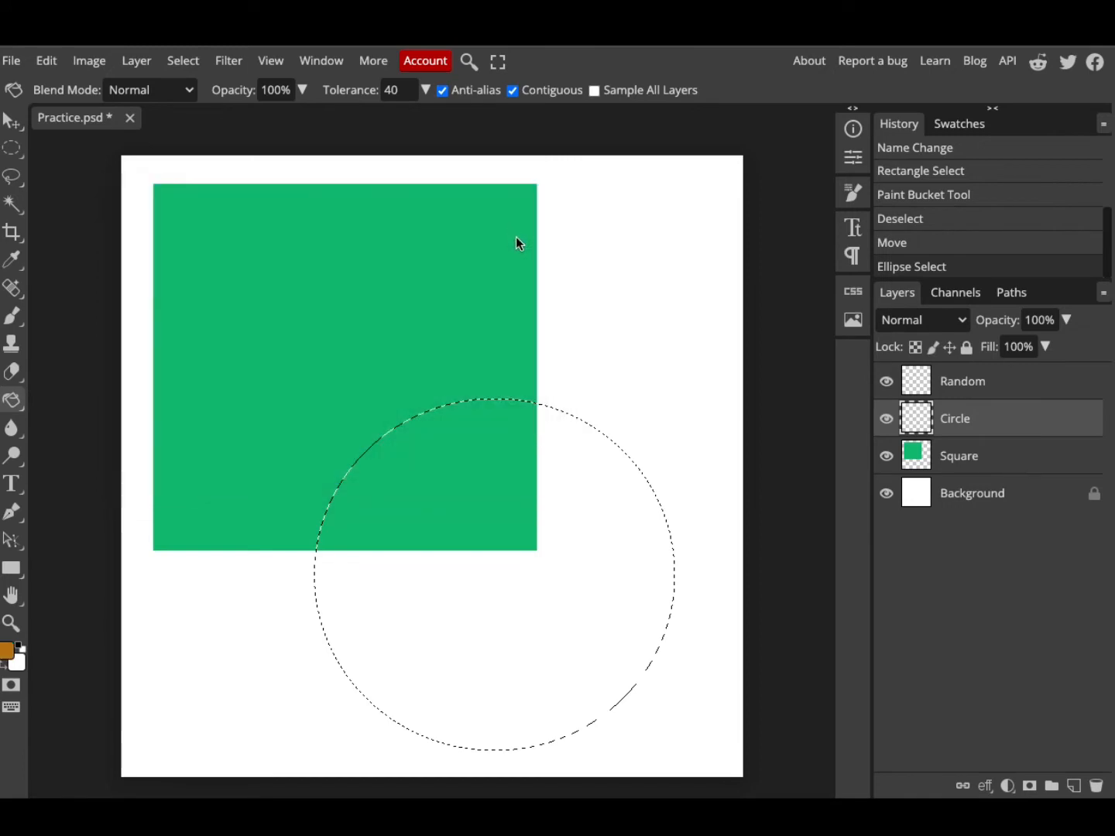
left_click(494, 609)
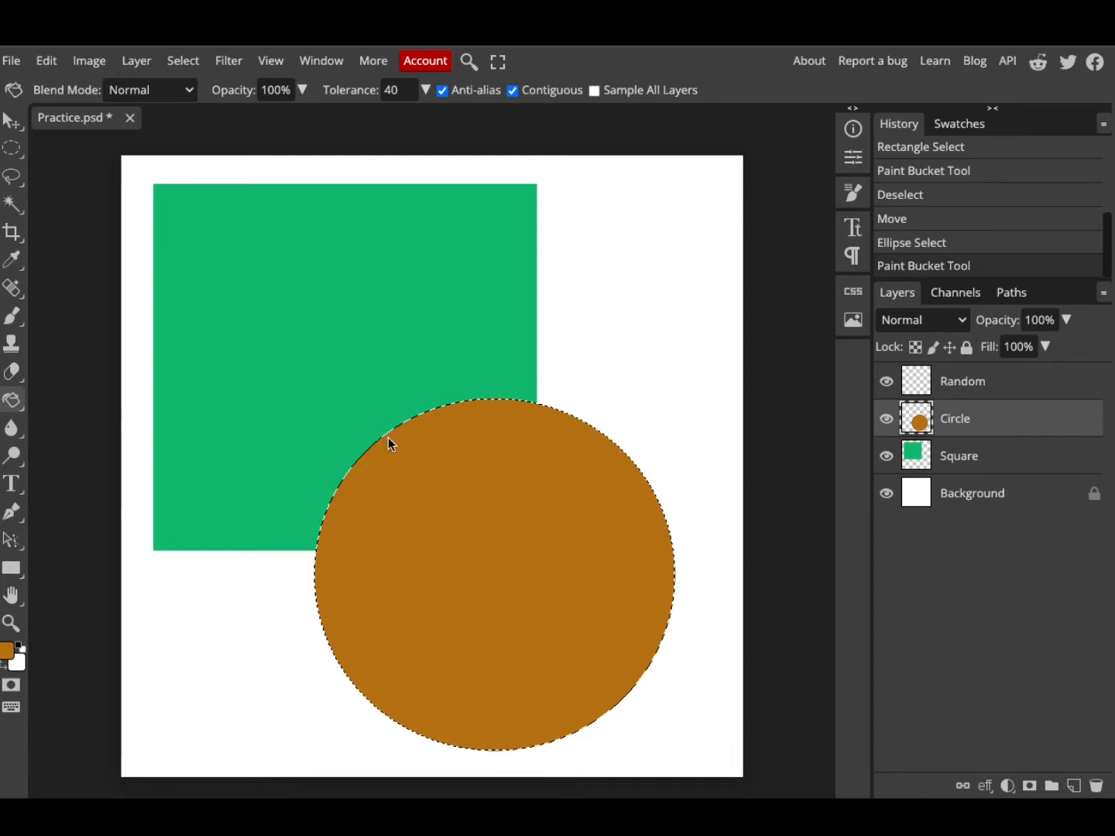
key("ctrl+d")
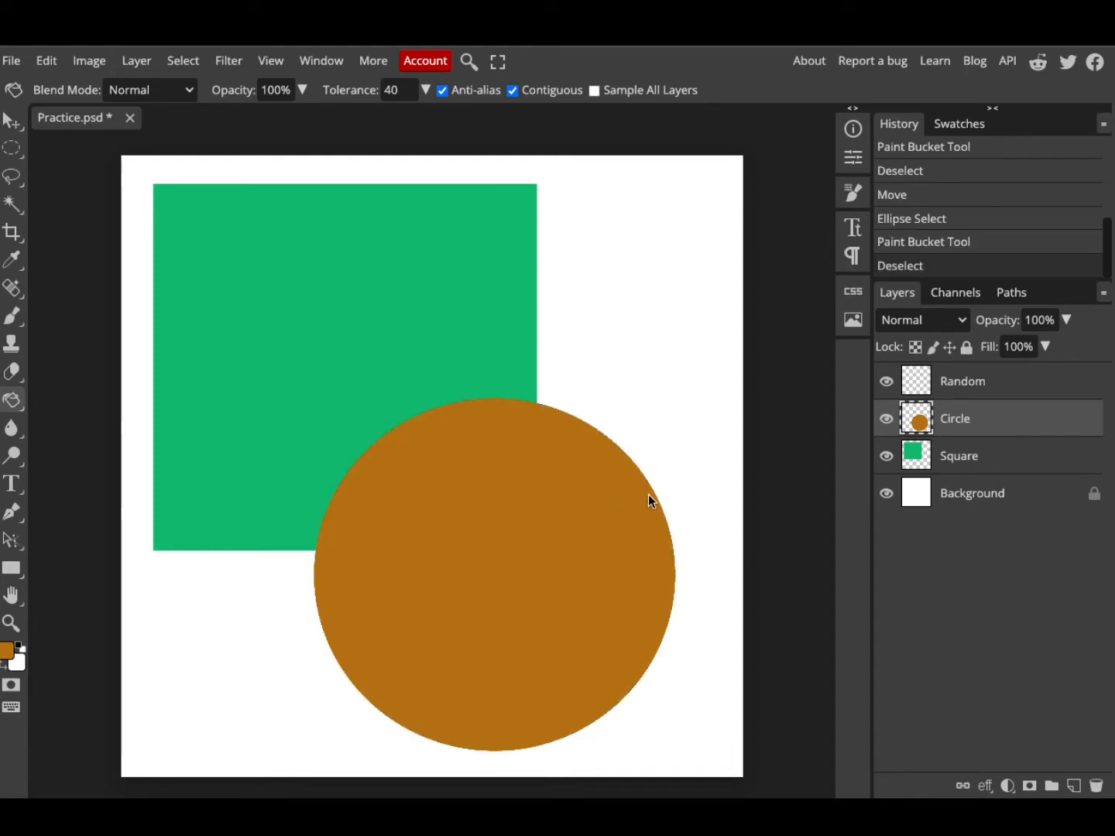
Step: Move the orange-brown circle with the Move tool into the lower-right corner of the canvas
left_click(12, 122)
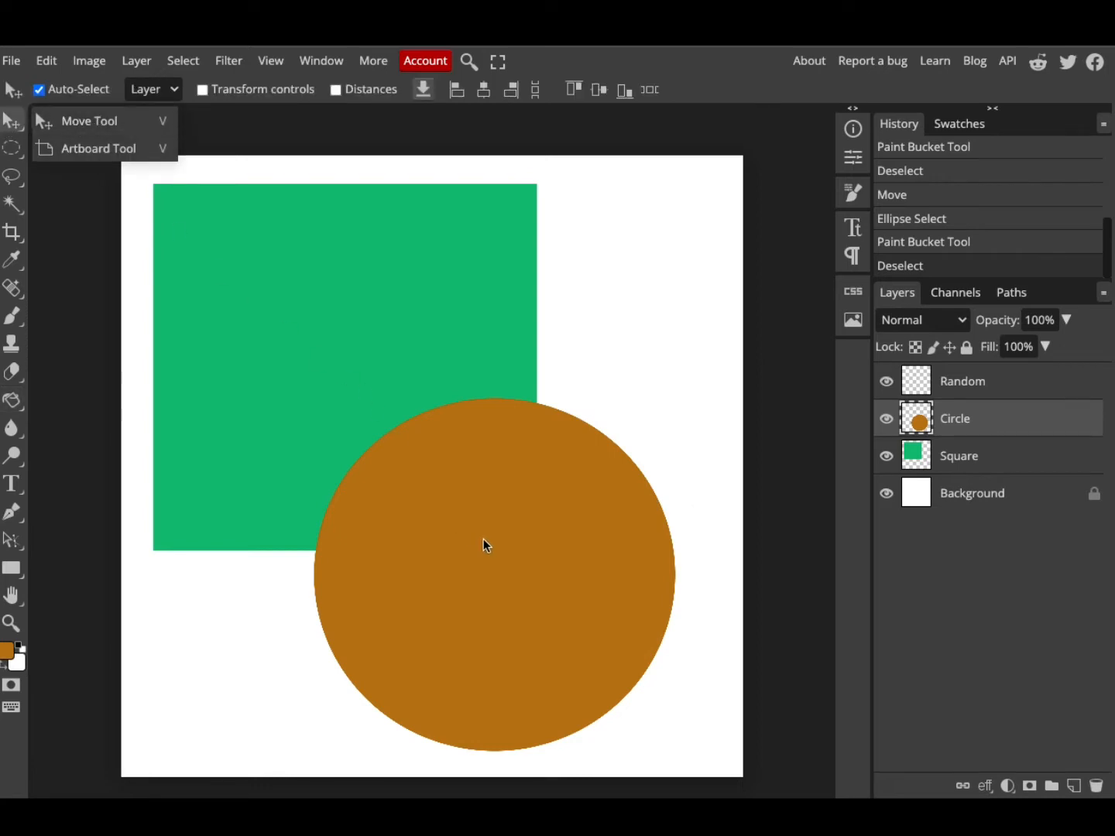
left_click_drag(493, 547, 551, 564)
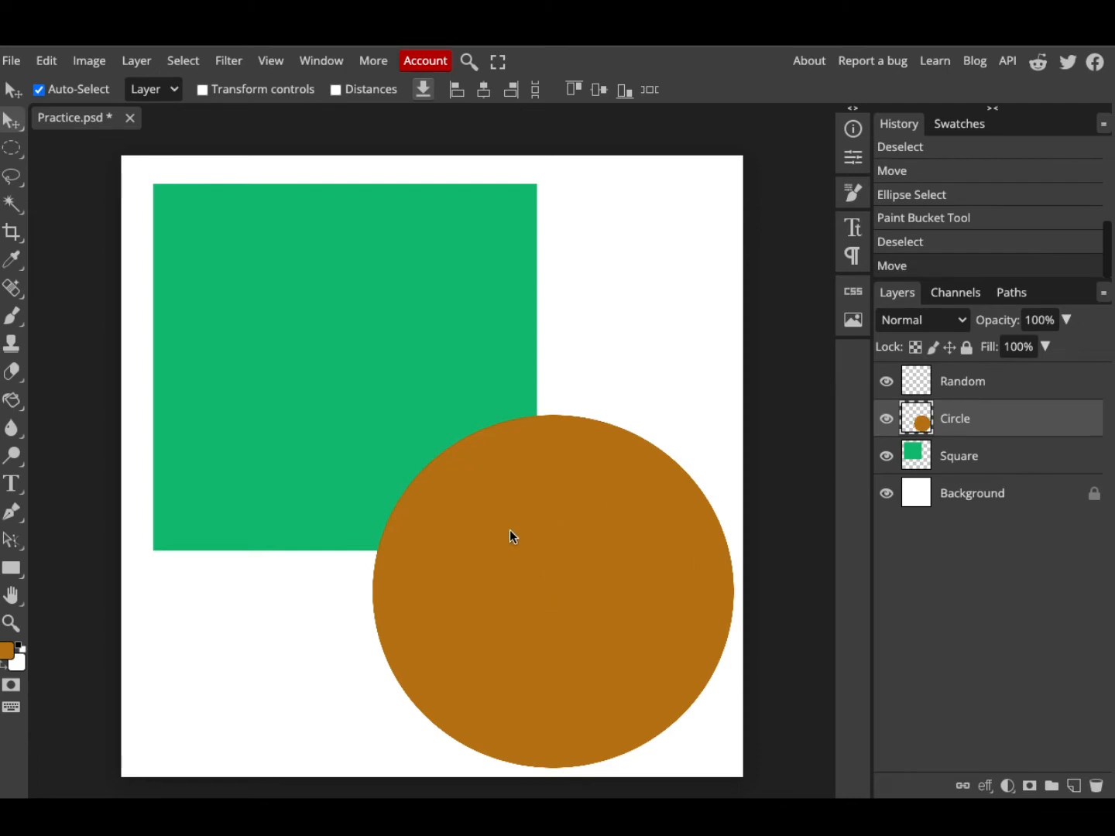
mouse_move(533, 527)
left_mouse_down()
mouse_move(477, 458)
mouse_move(543, 526)
mouse_move(531, 530)
left_mouse_up()
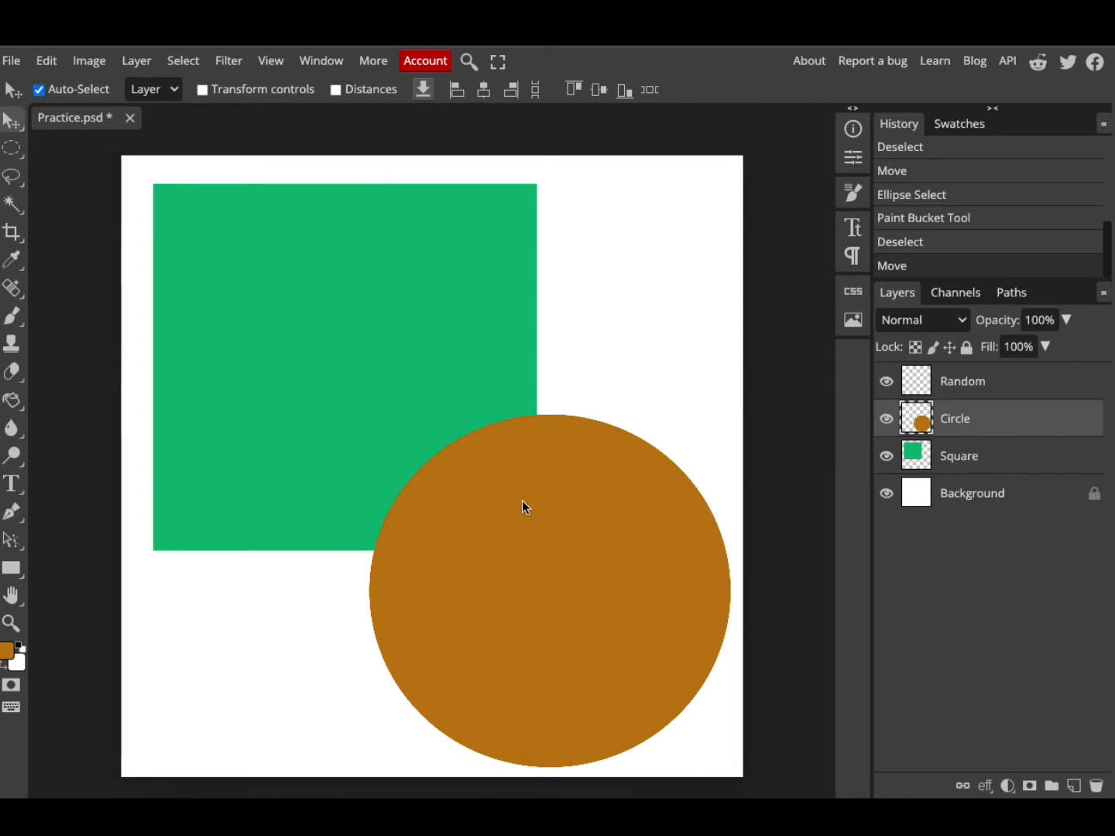
mouse_move(508, 512)
left_mouse_down()
mouse_move(497, 452)
mouse_move(517, 514)
left_mouse_up()
Step: On the Random layer, draw a closed zigzag selection across the square and circle with the Polygonal Lasso Select tool
left_click(970, 385)
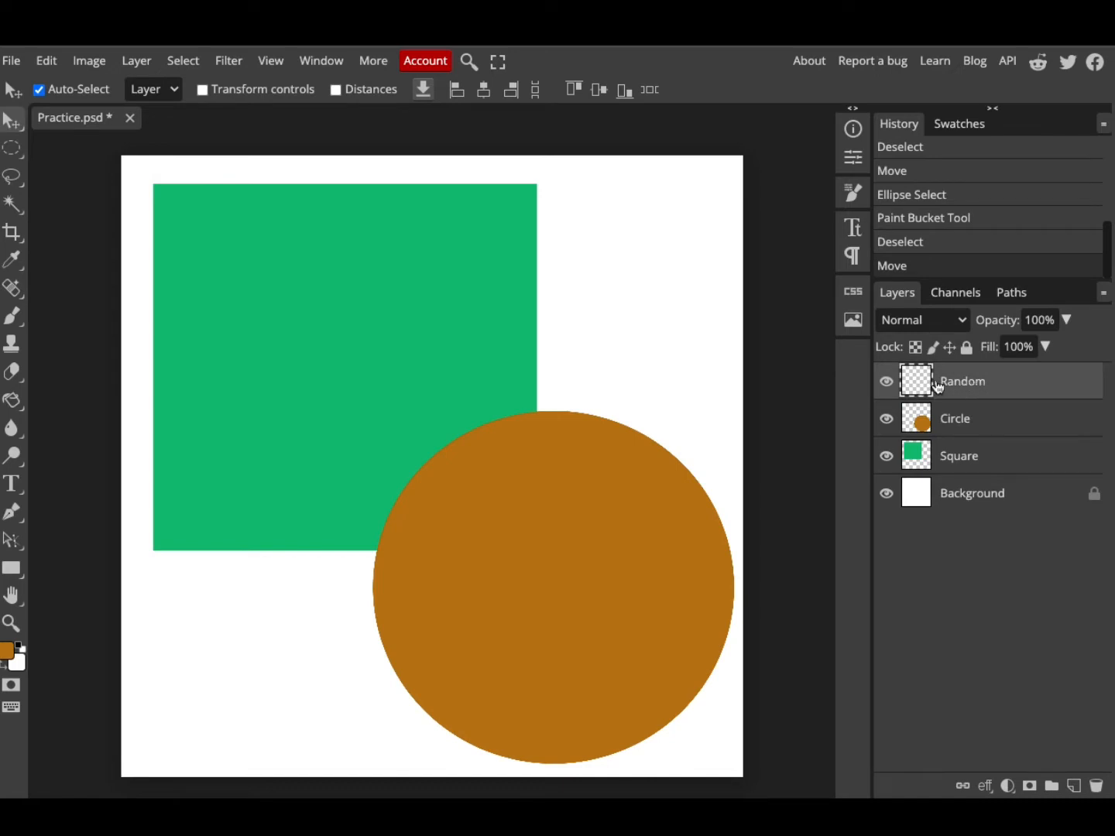
left_click(12, 182)
left_click(12, 182)
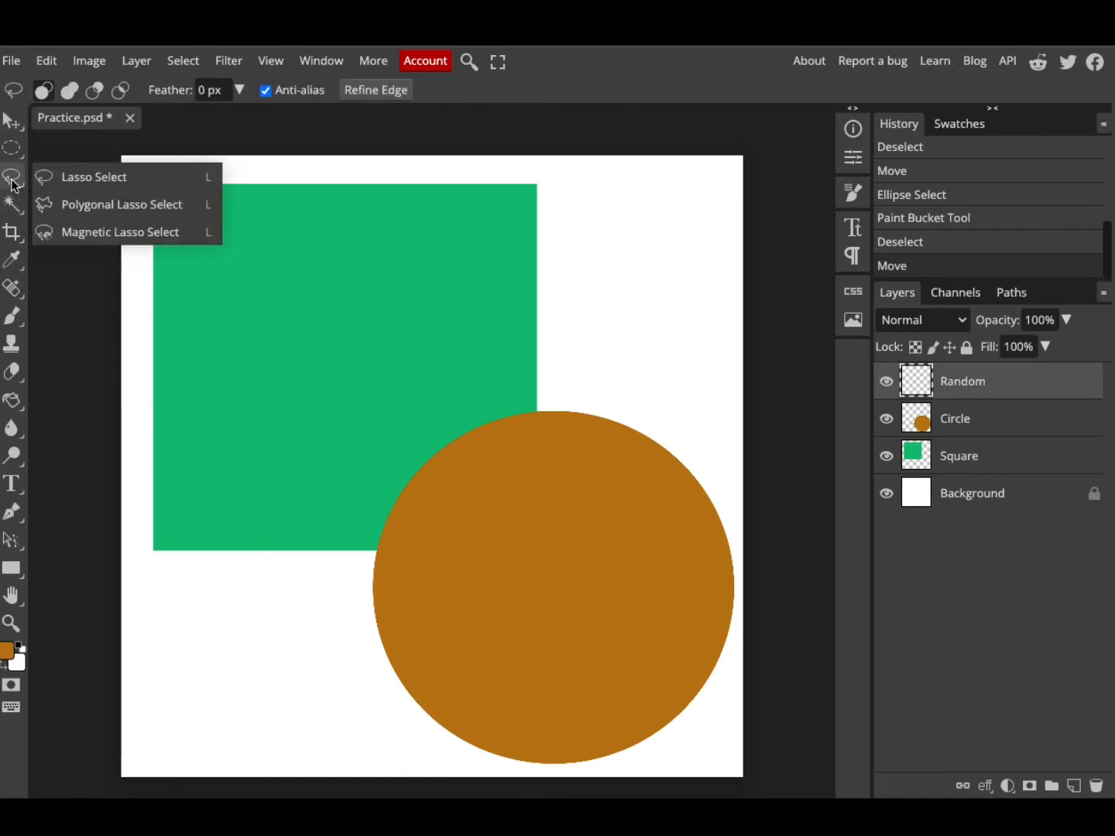
left_click(80, 205)
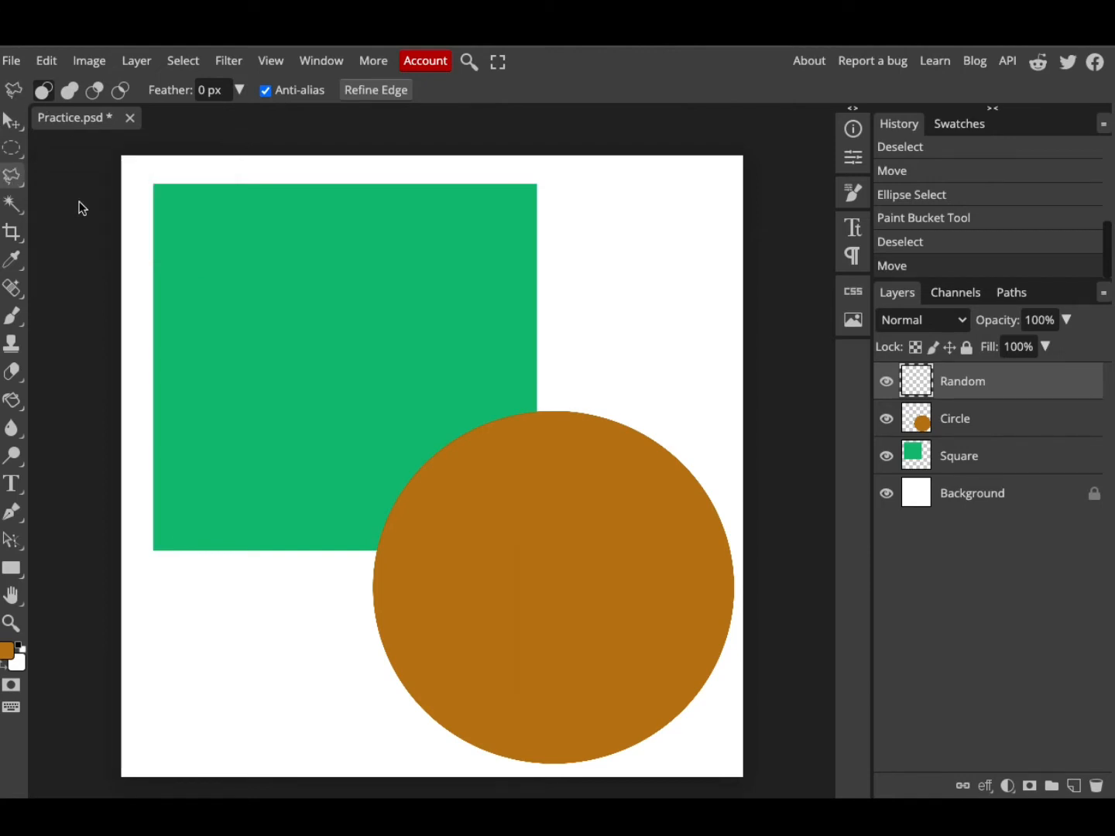
left_click(246, 171)
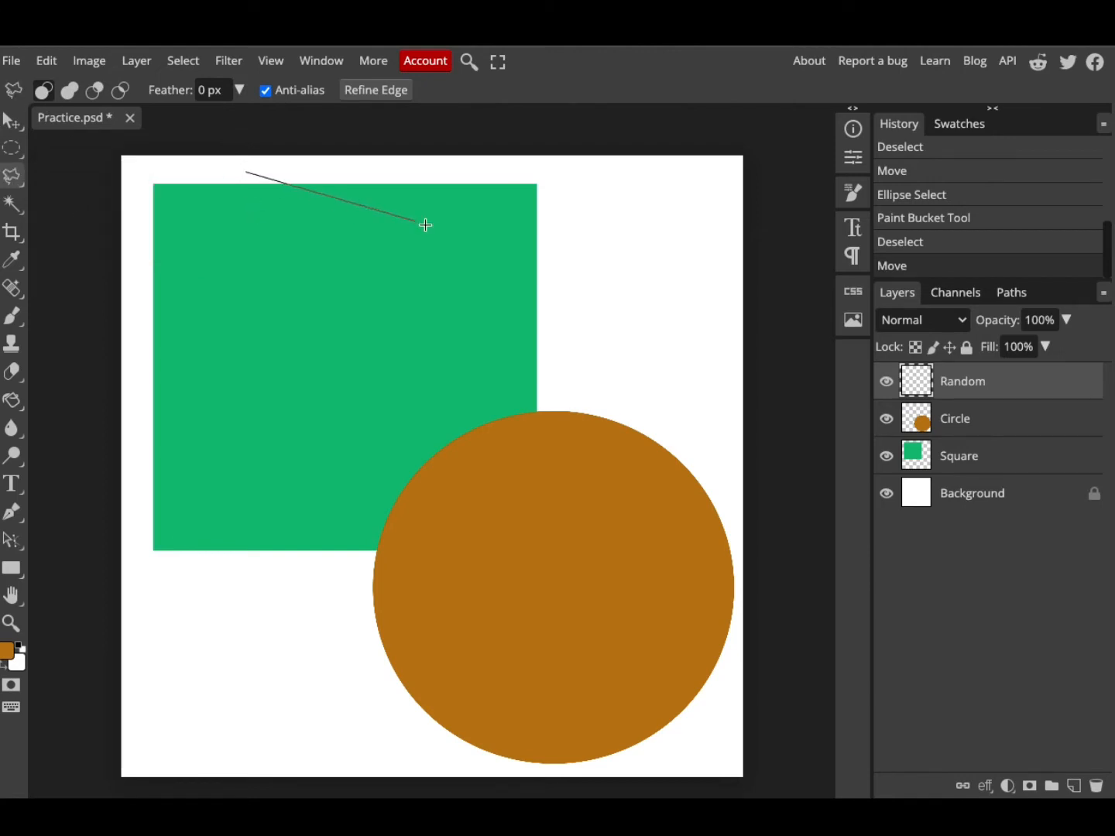
left_click(649, 293)
left_click(250, 438)
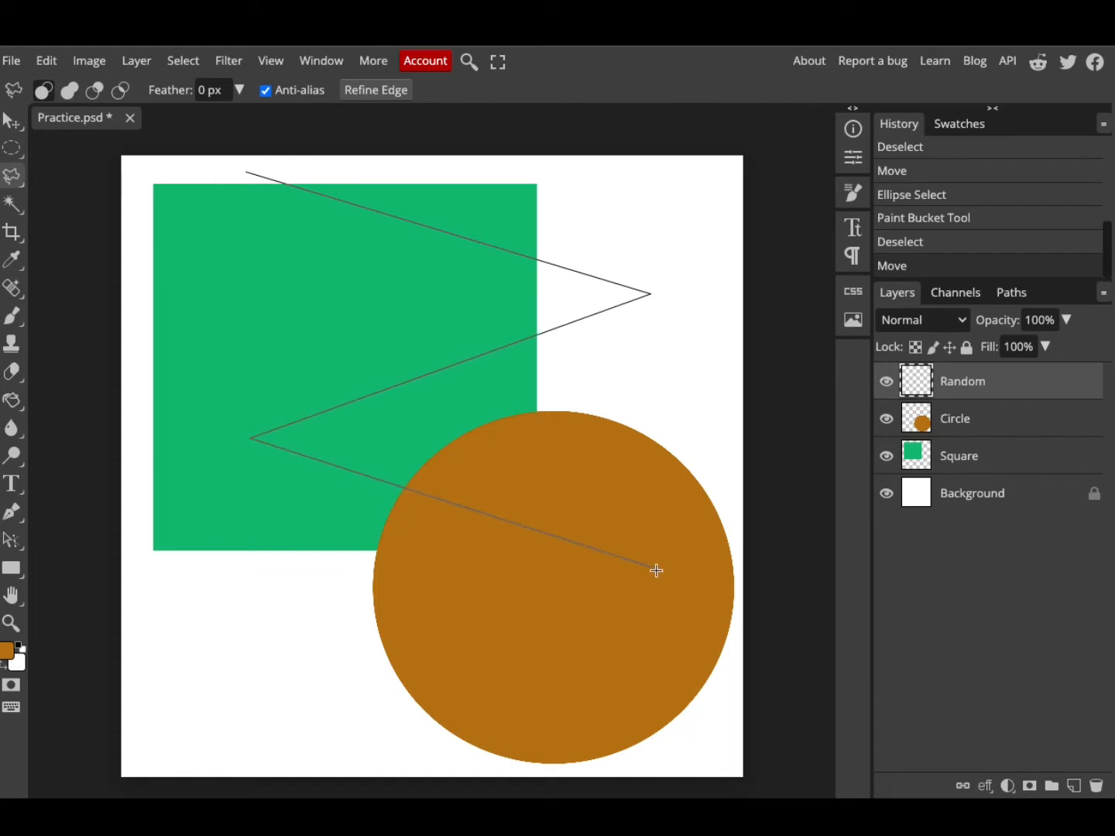
left_click(652, 572)
left_click(218, 748)
left_click(431, 581)
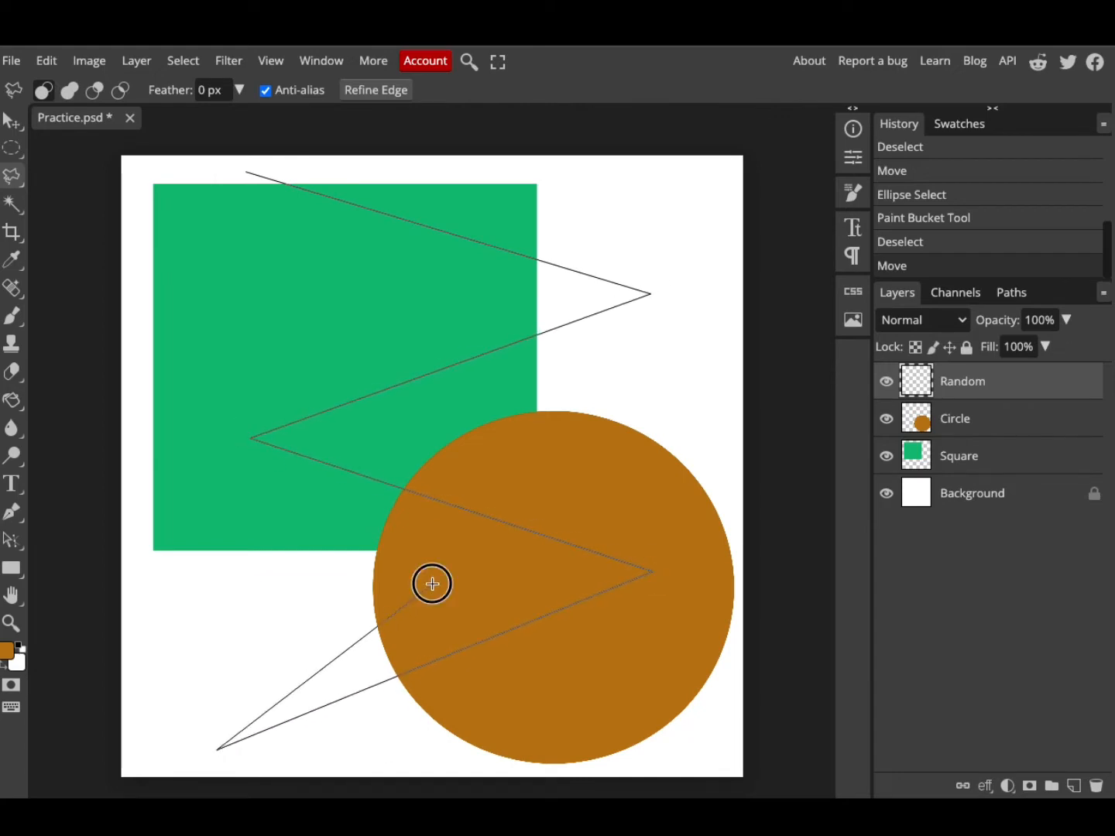
left_click(156, 431)
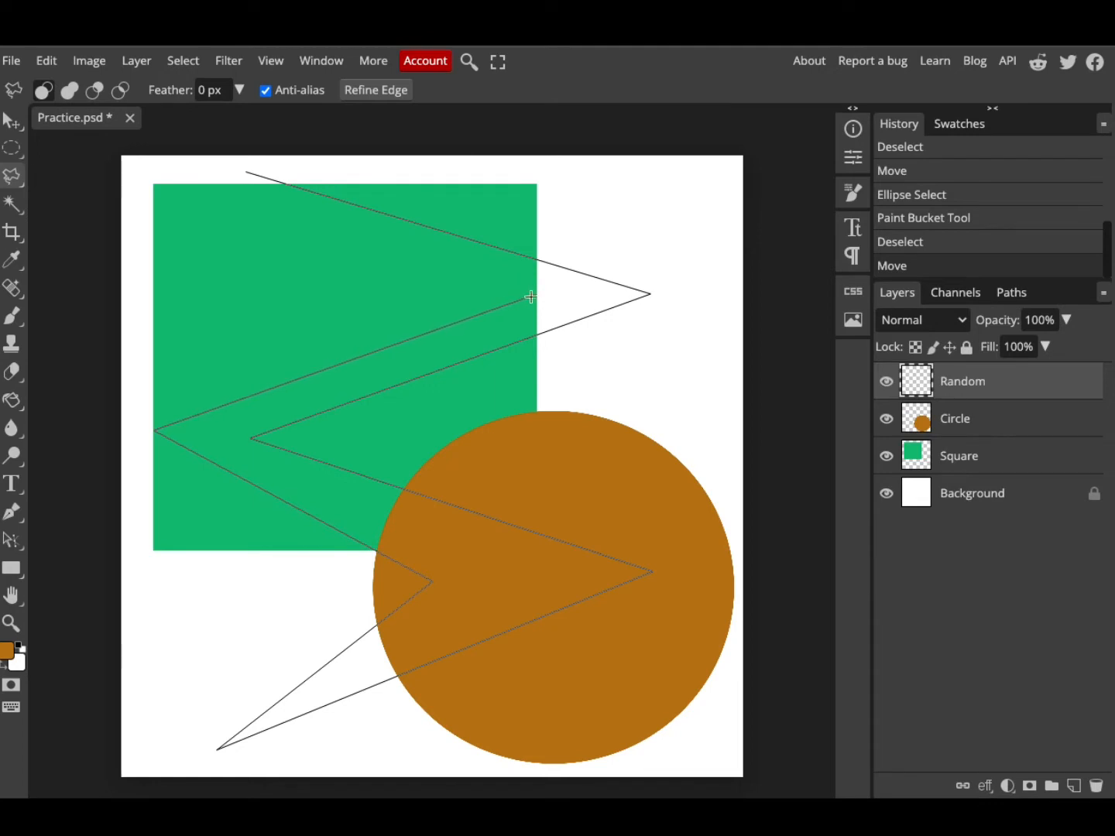
left_click(524, 301)
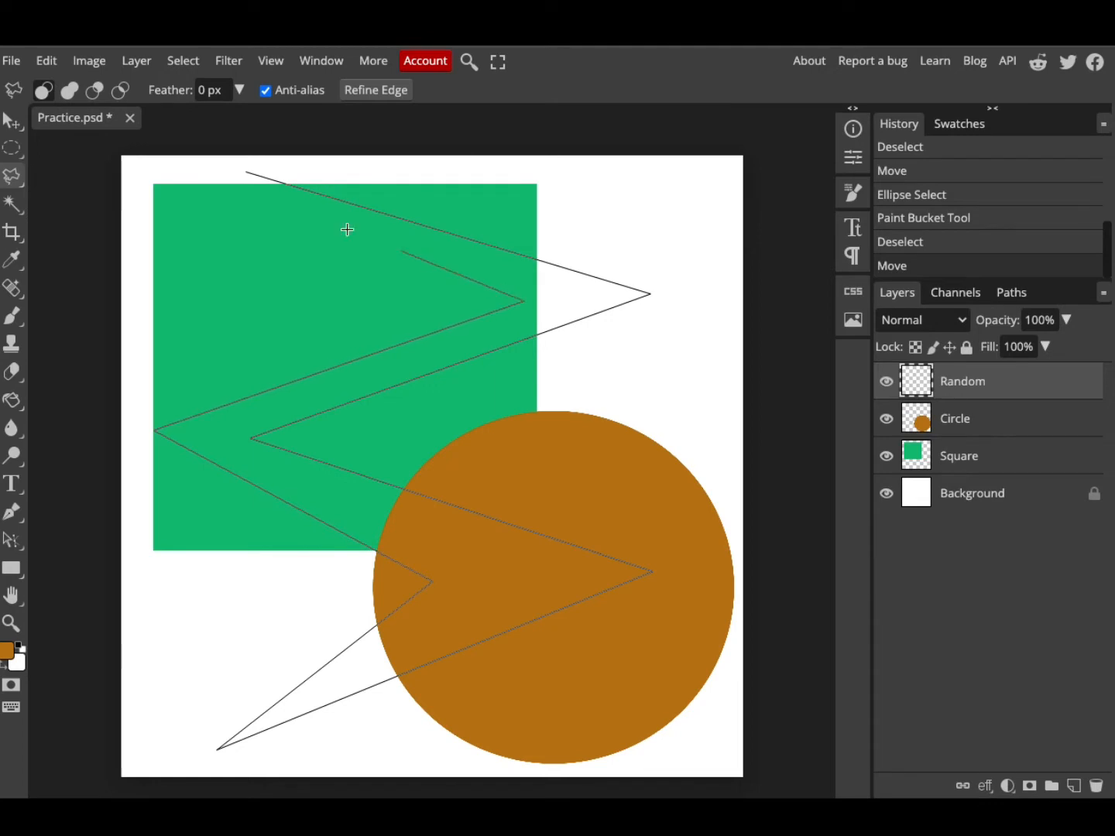
left_click(245, 170)
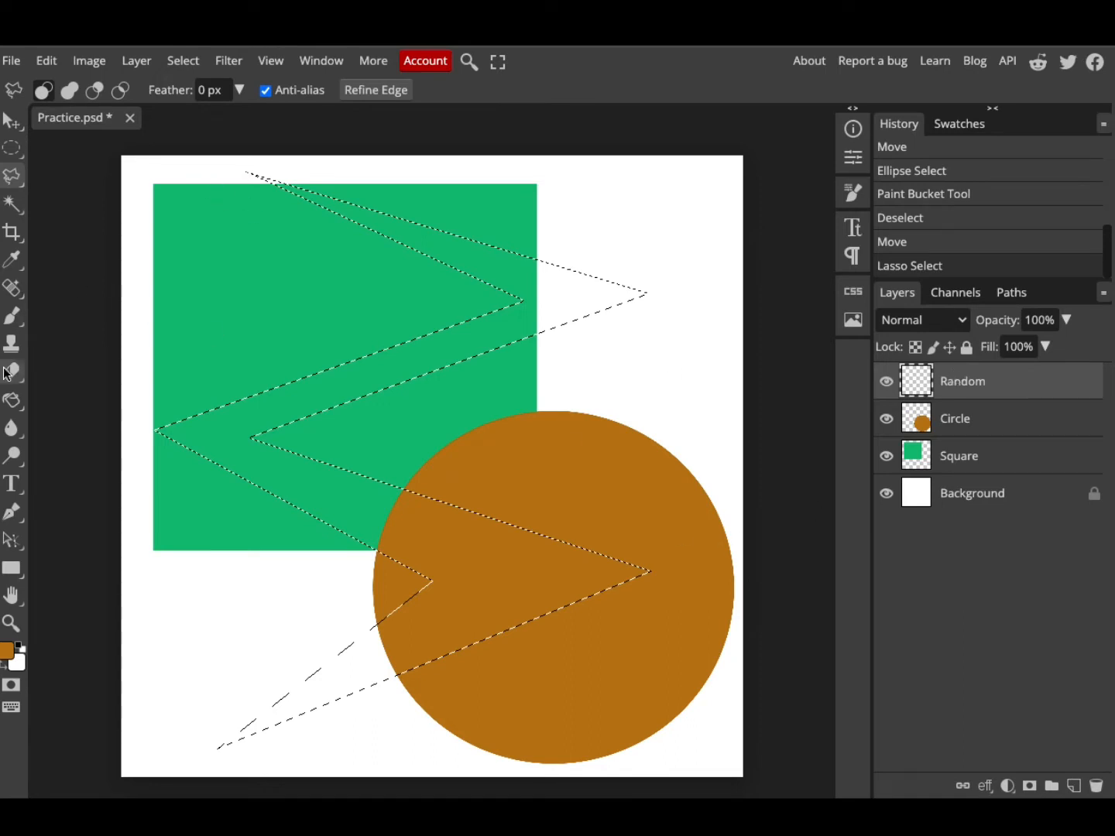
Step: Fill the zigzag selection on the Random layer with a linear blue-red-yellow gradient running from top to bottom, and deselect it
right_click(14, 402)
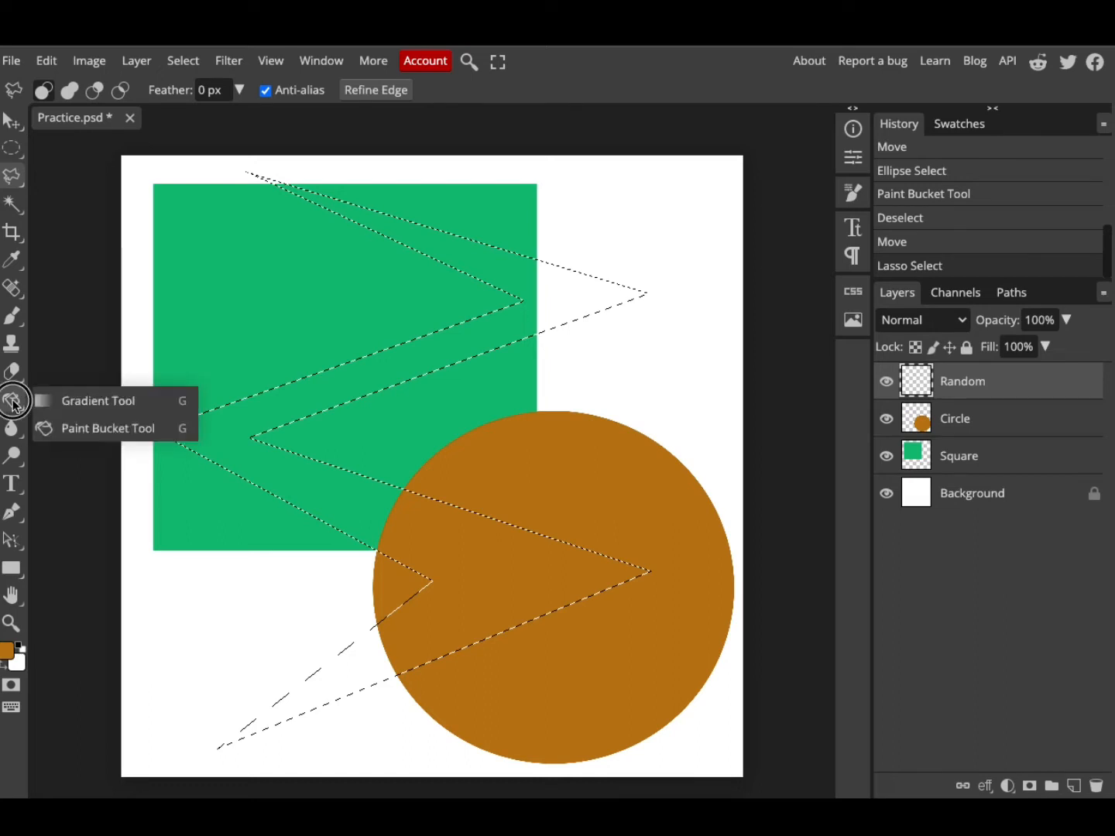
left_click(101, 404)
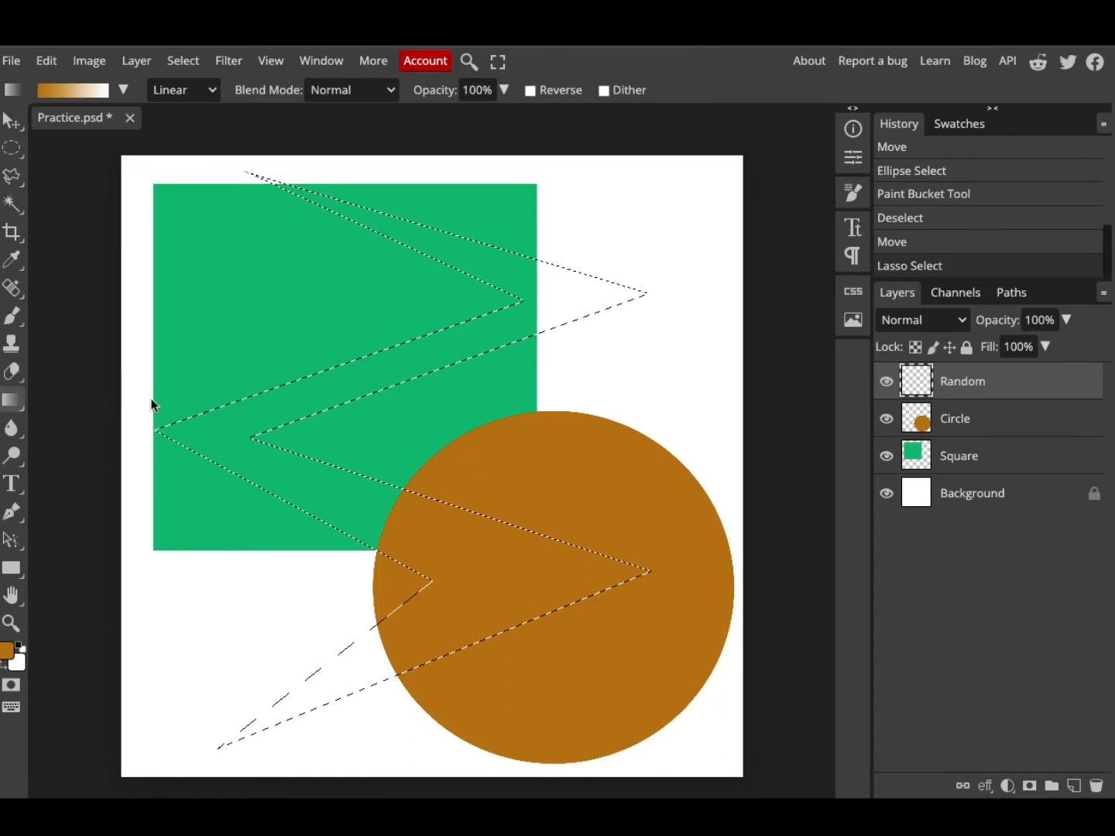
left_click(125, 90)
left_click(216, 128)
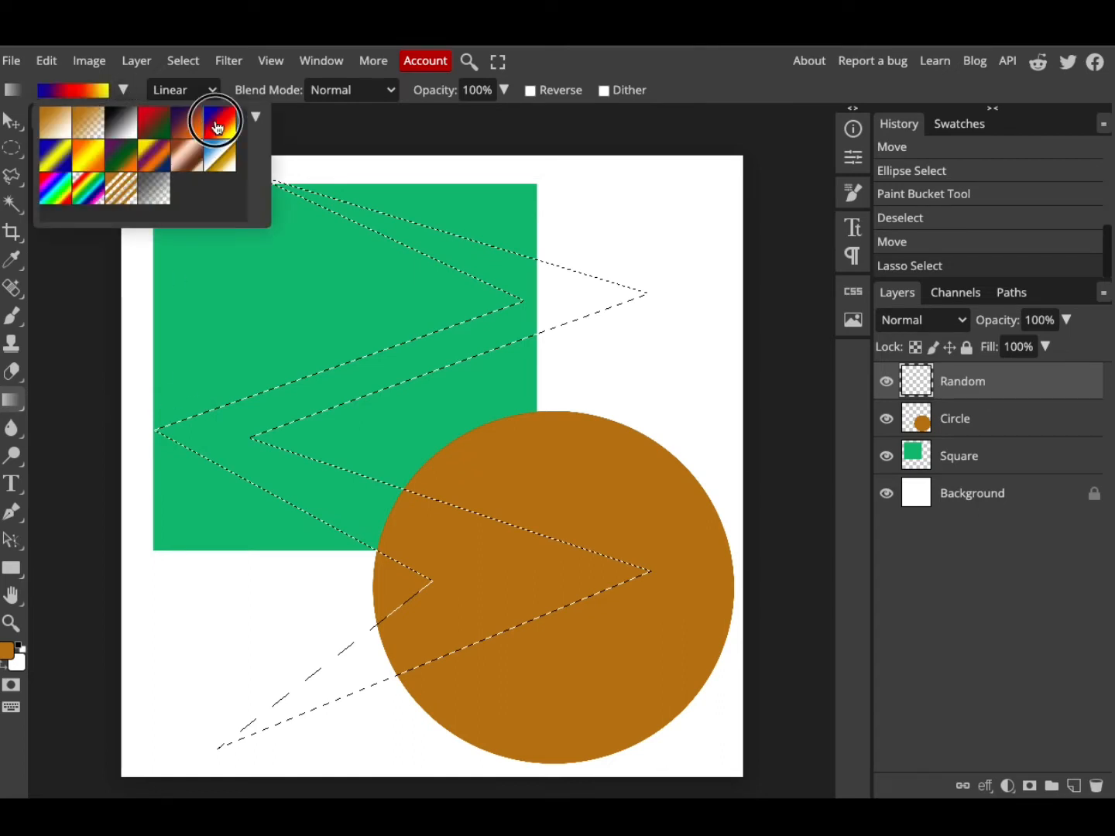
left_click_drag(413, 177, 408, 745)
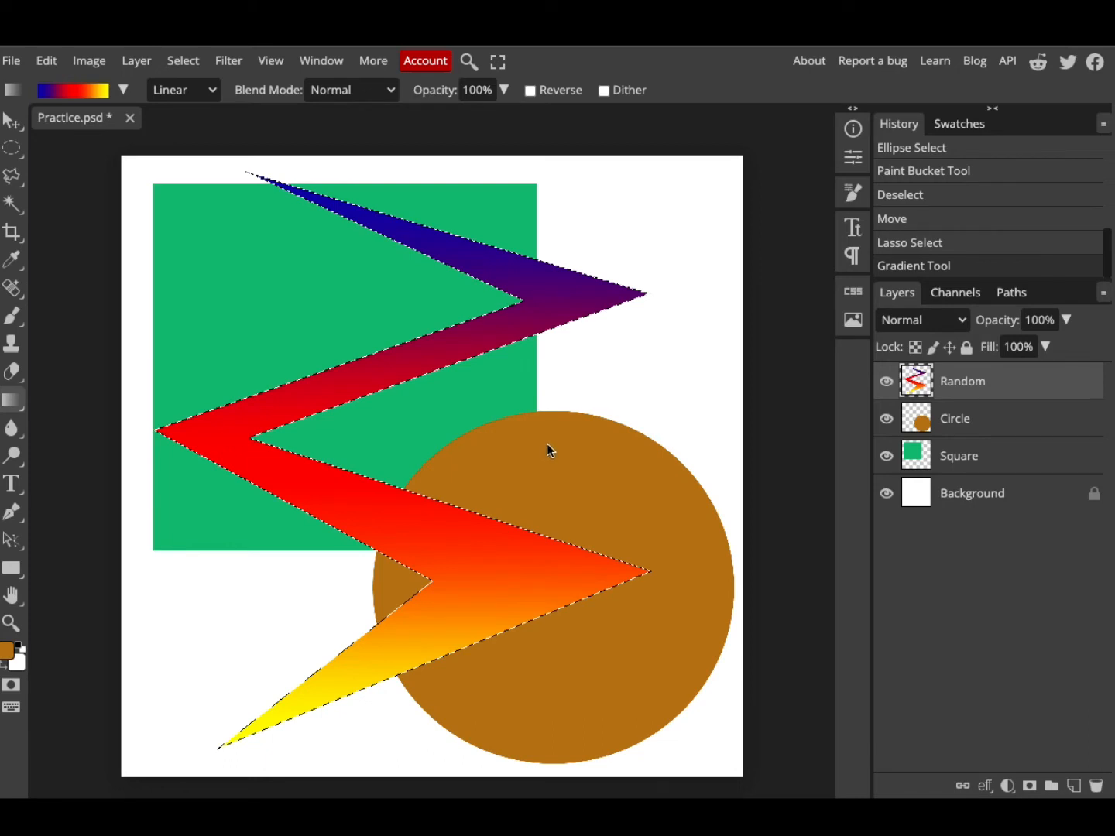
key("ctrl+d")
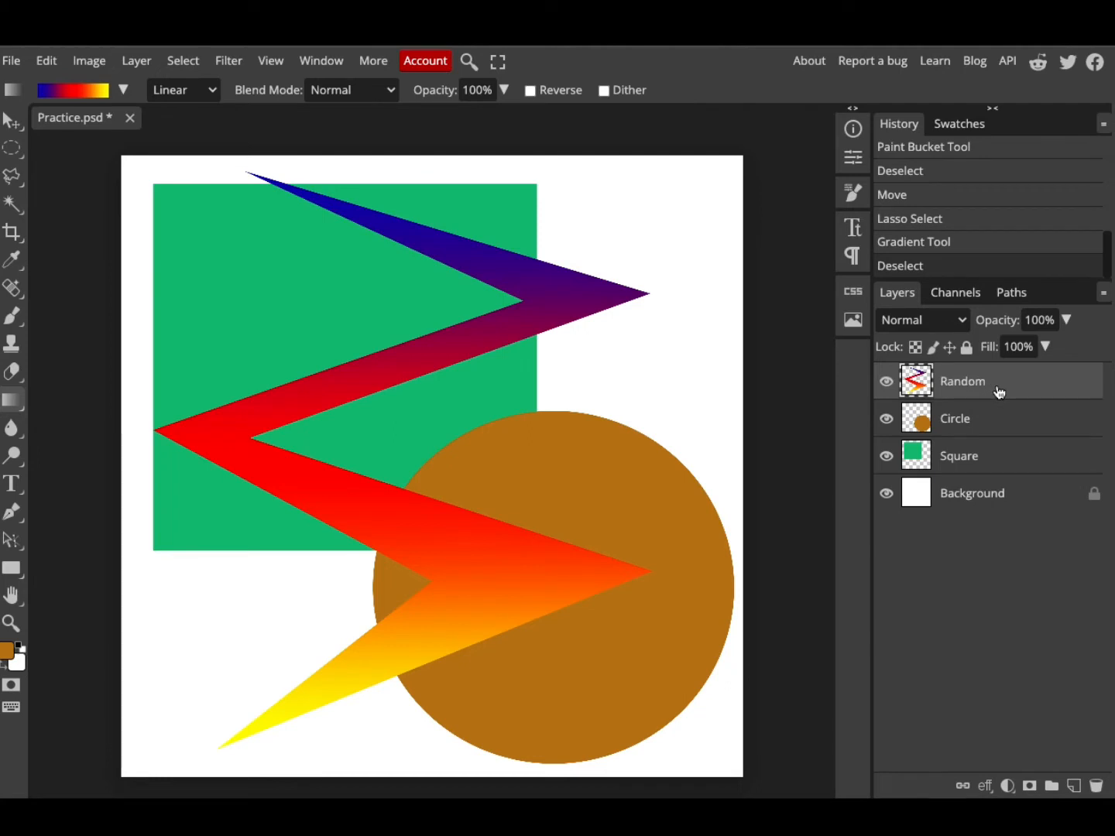
Step: Add two new layers above the Random layer and delete the upper one
left_click(1073, 785)
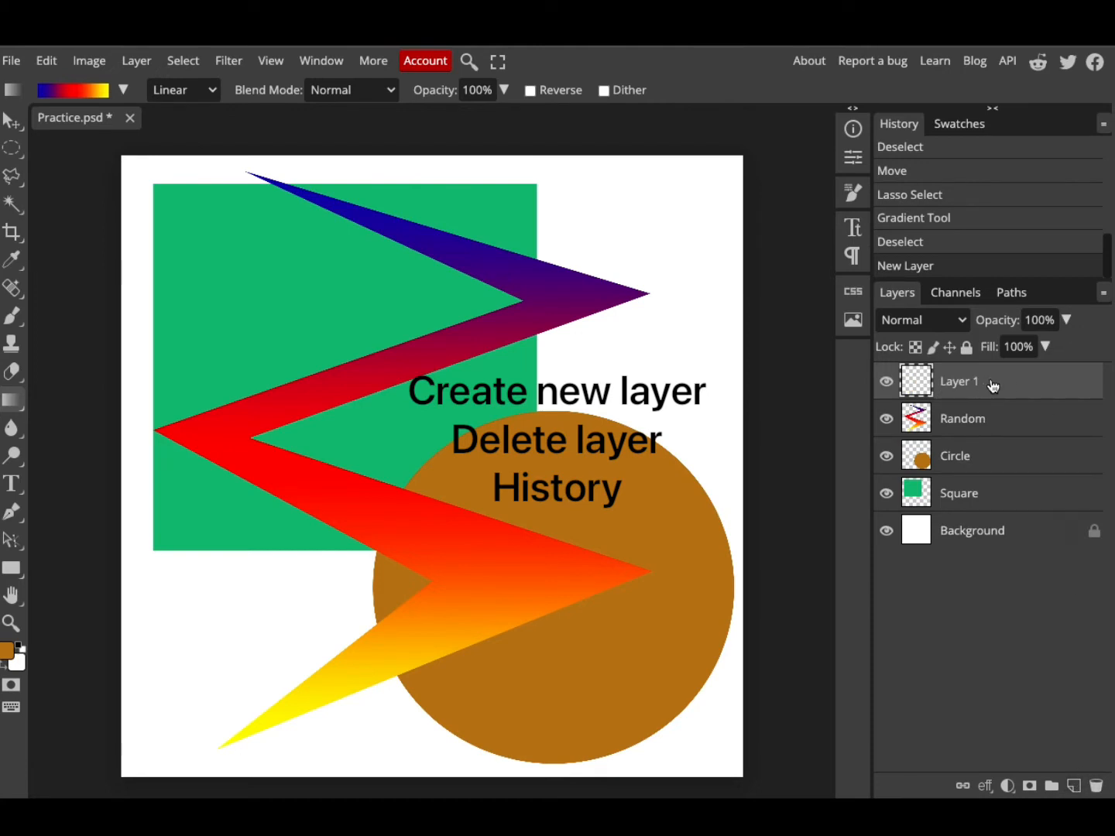
left_click(1072, 785)
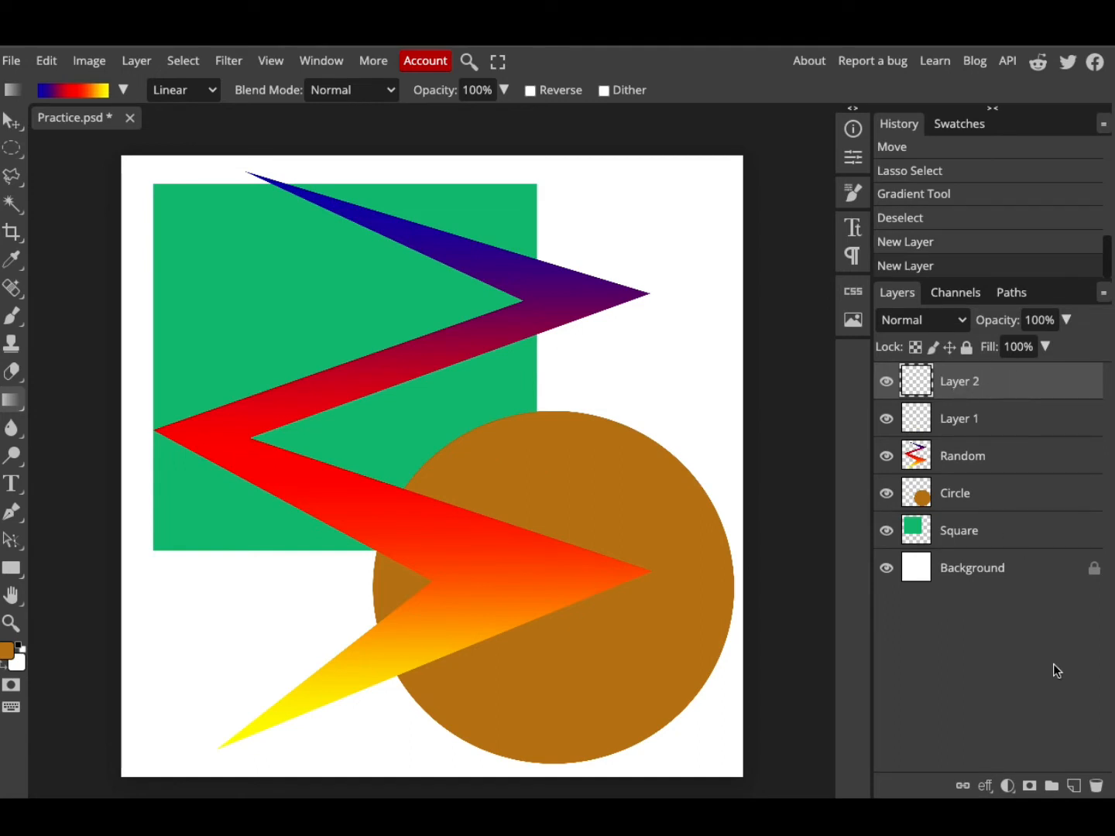
left_click(1096, 785)
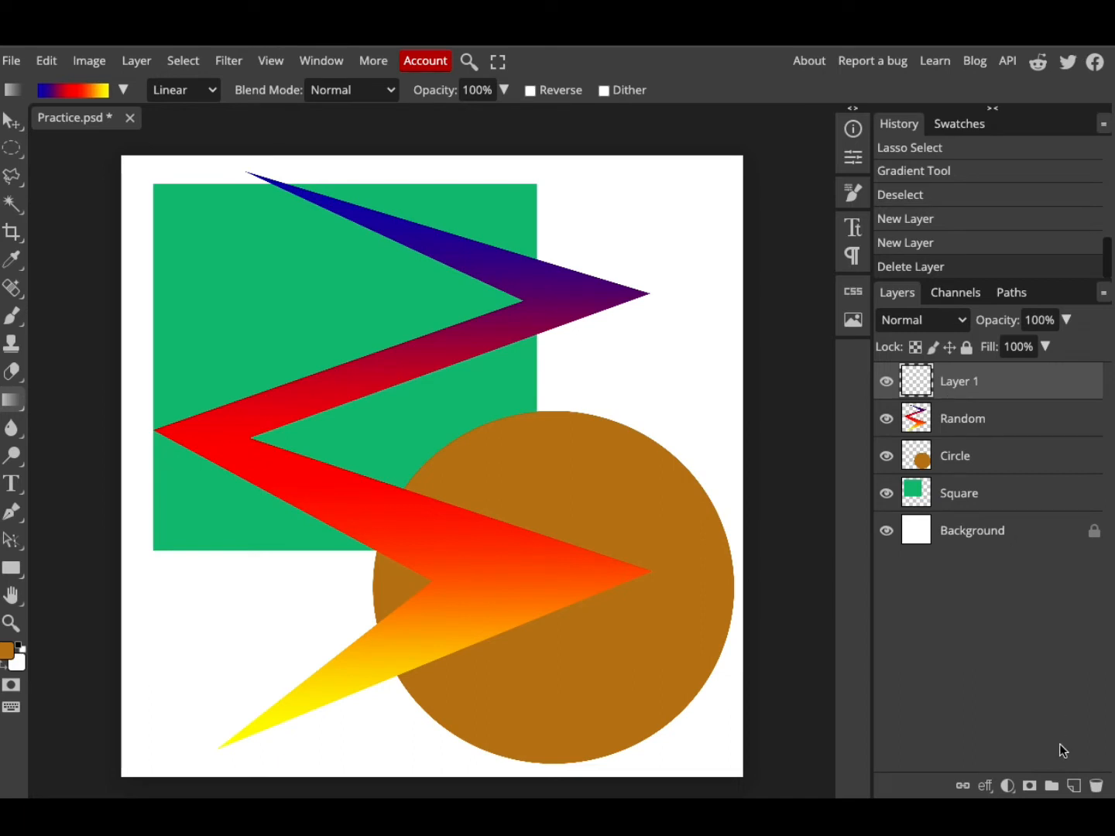
Step: Add another new layer, and revert through the history to the state after the first New Layer entry
left_click(1075, 785)
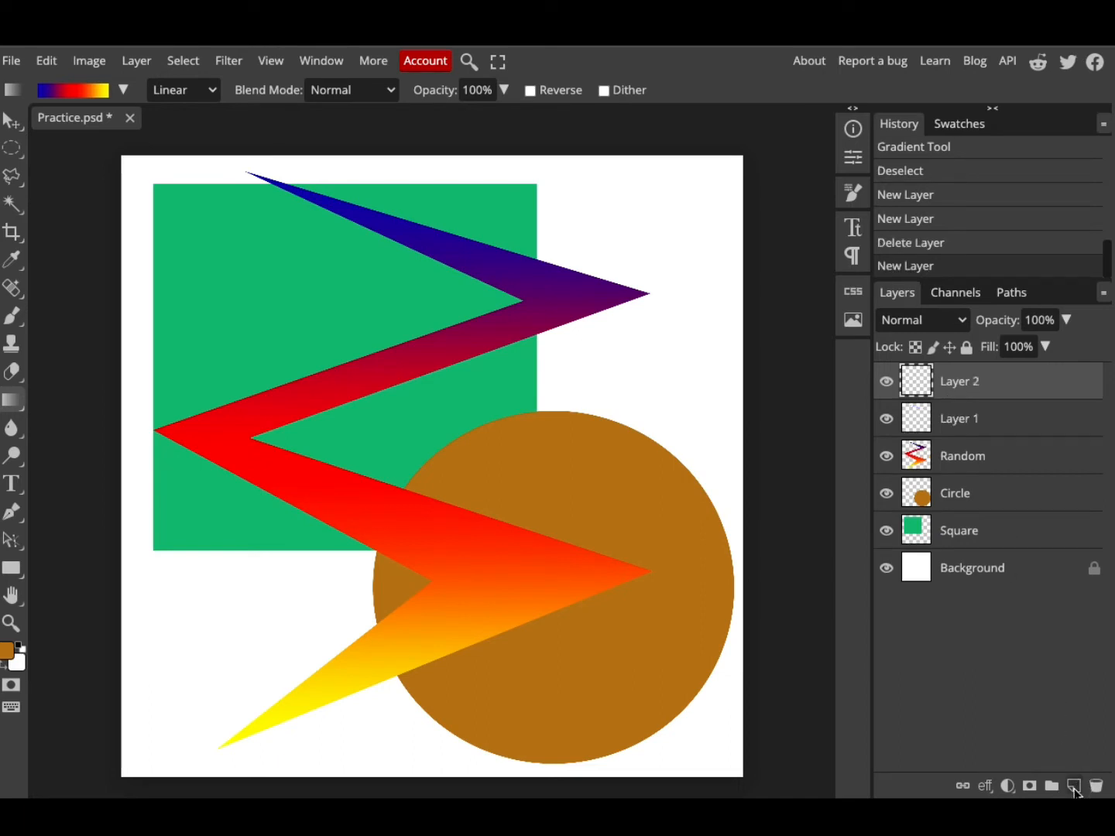
left_click(938, 250)
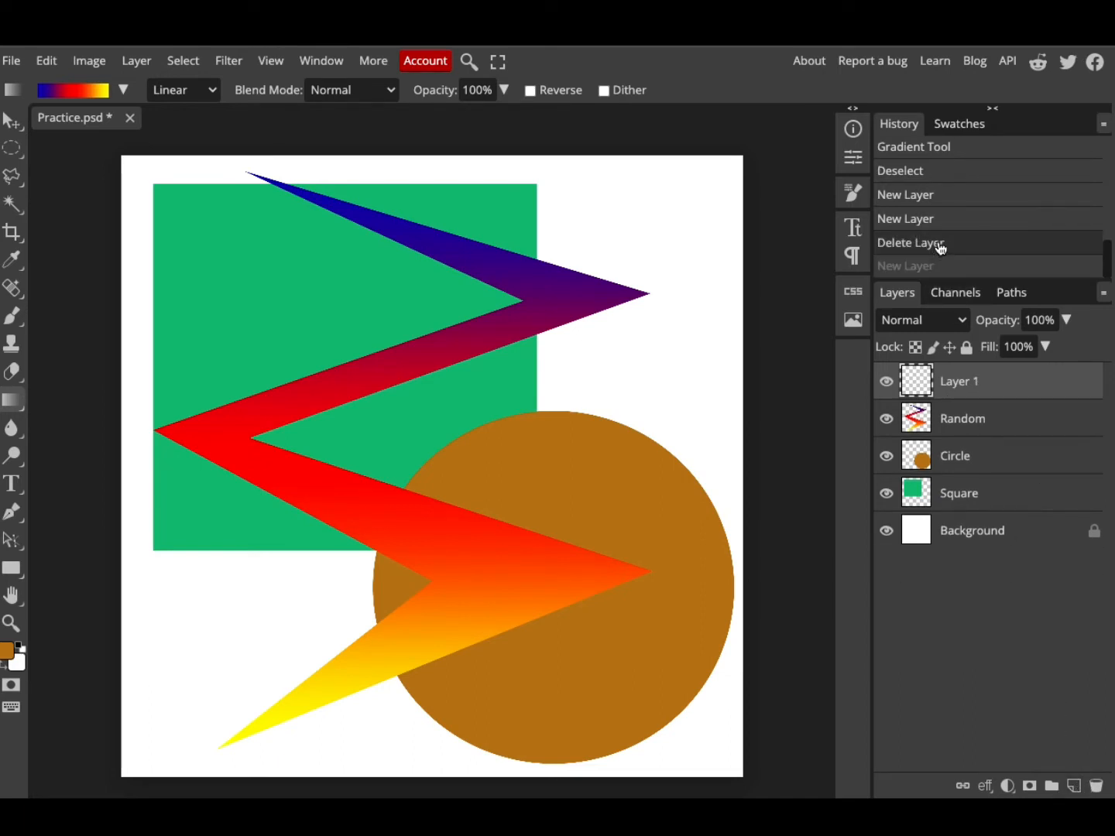
left_click(933, 220)
left_click(938, 199)
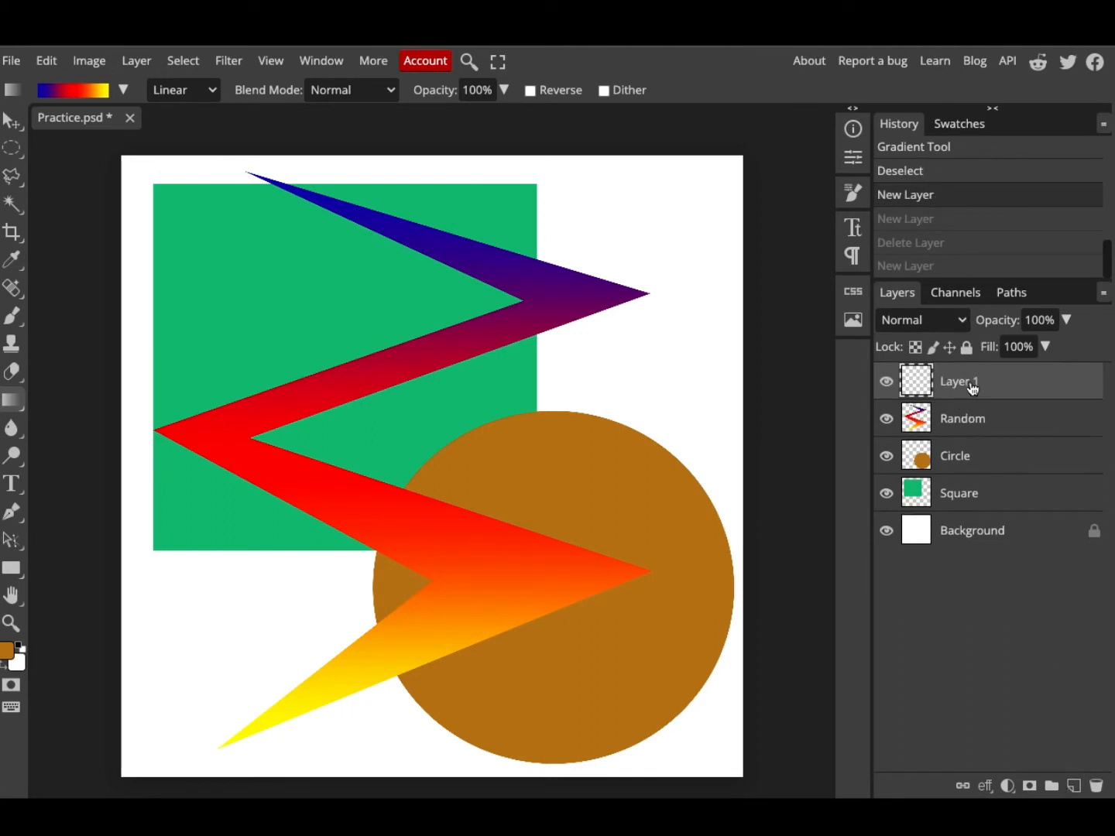
Step: On Layer 1, draw a winding freehand Lasso Select selection across the square, zigzag and circle
left_click(12, 150)
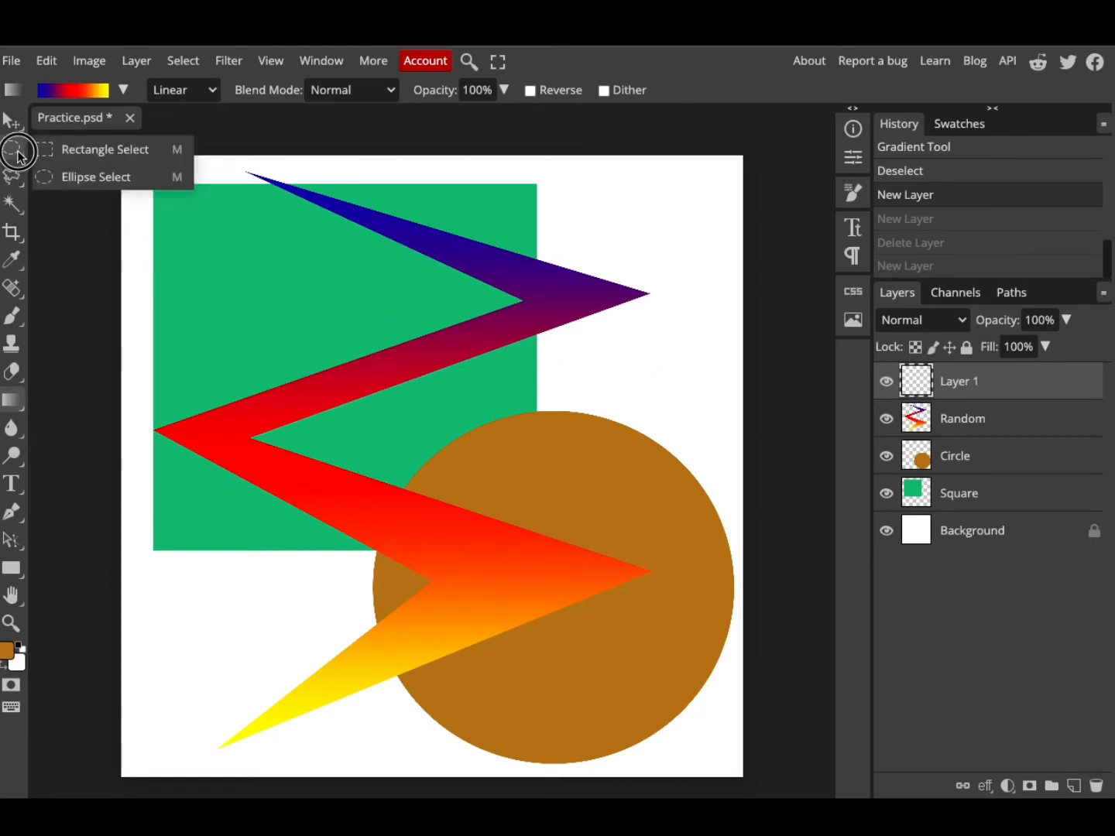
left_click(12, 178)
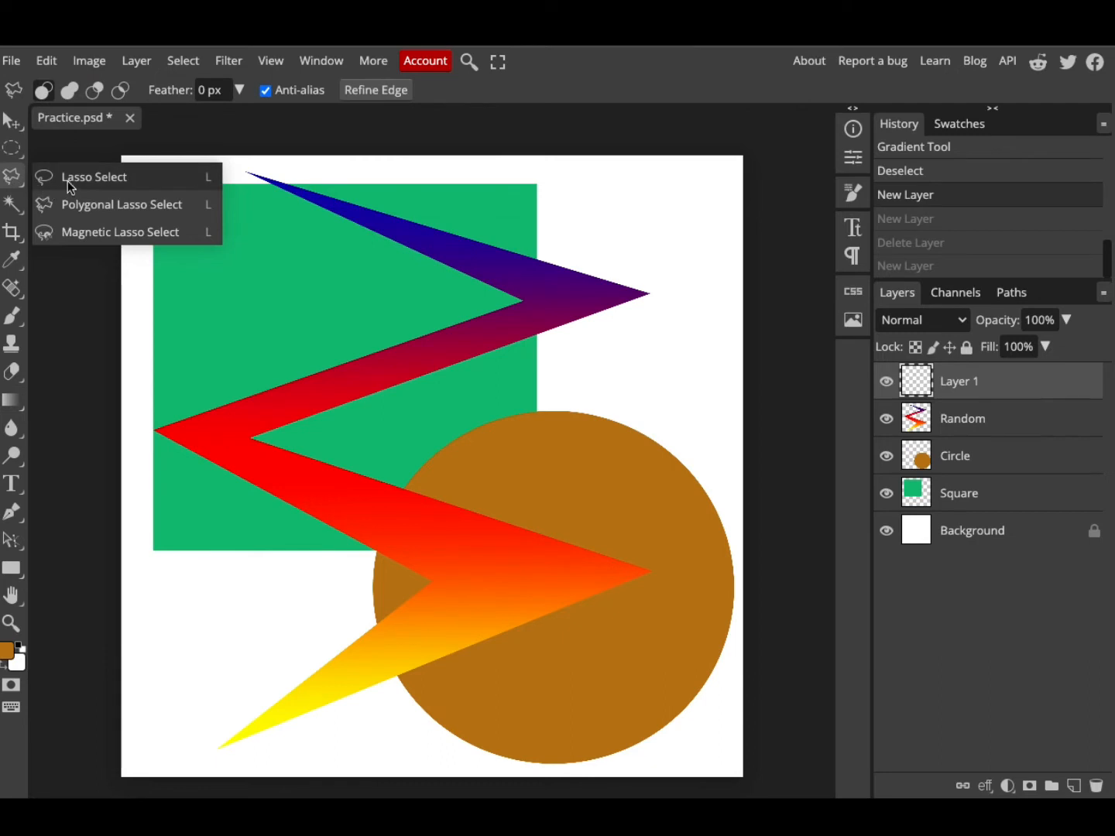
left_click(70, 182)
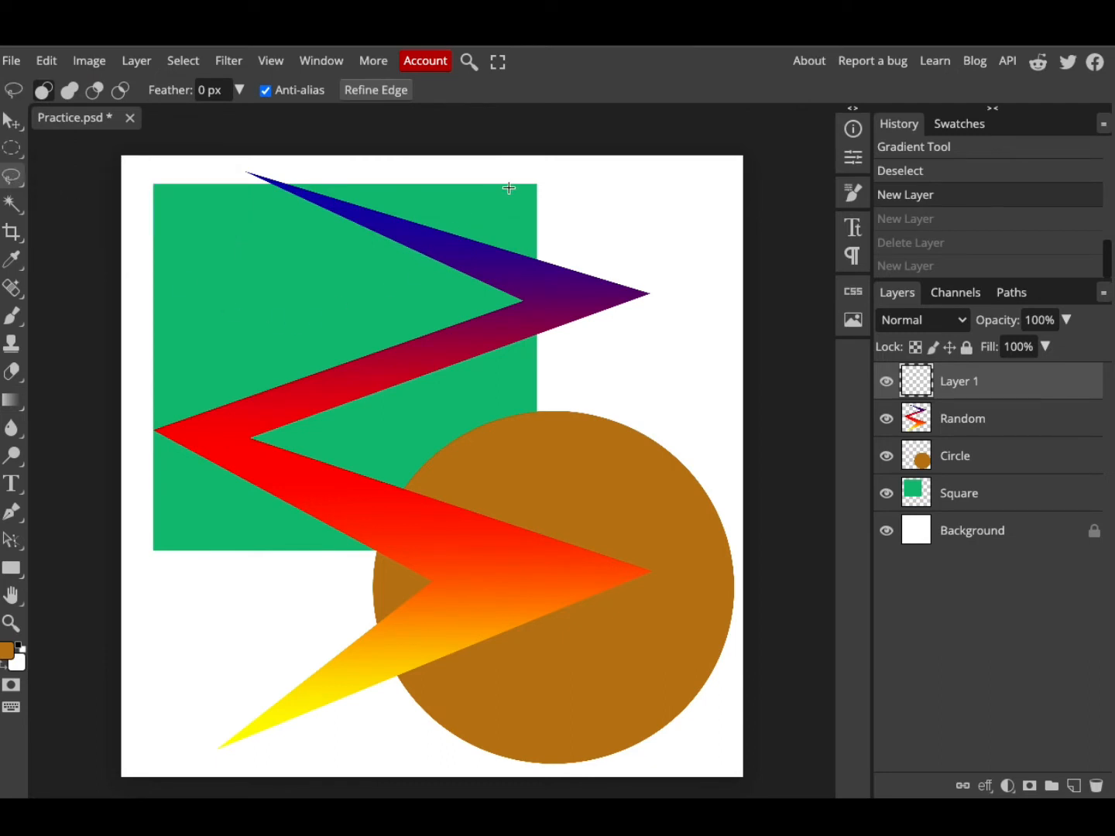
mouse_move(509, 188)
left_mouse_down()
mouse_move(325, 259)
mouse_move(241, 325)
mouse_move(342, 311)
mouse_move(286, 370)
mouse_move(243, 448)
mouse_move(245, 508)
mouse_move(288, 561)
mouse_move(267, 605)
mouse_move(282, 706)
mouse_move(338, 725)
mouse_move(534, 716)
mouse_move(578, 644)
mouse_move(623, 540)
mouse_move(600, 448)
mouse_move(597, 528)
mouse_move(540, 610)
mouse_move(489, 652)
mouse_move(404, 644)
mouse_move(377, 573)
mouse_move(402, 505)
mouse_move(450, 527)
mouse_move(464, 456)
mouse_move(490, 416)
mouse_move(668, 363)
mouse_move(655, 318)
mouse_move(351, 434)
mouse_move(442, 363)
mouse_move(435, 312)
mouse_move(590, 237)
mouse_move(585, 193)
mouse_move(498, 186)
left_mouse_up()
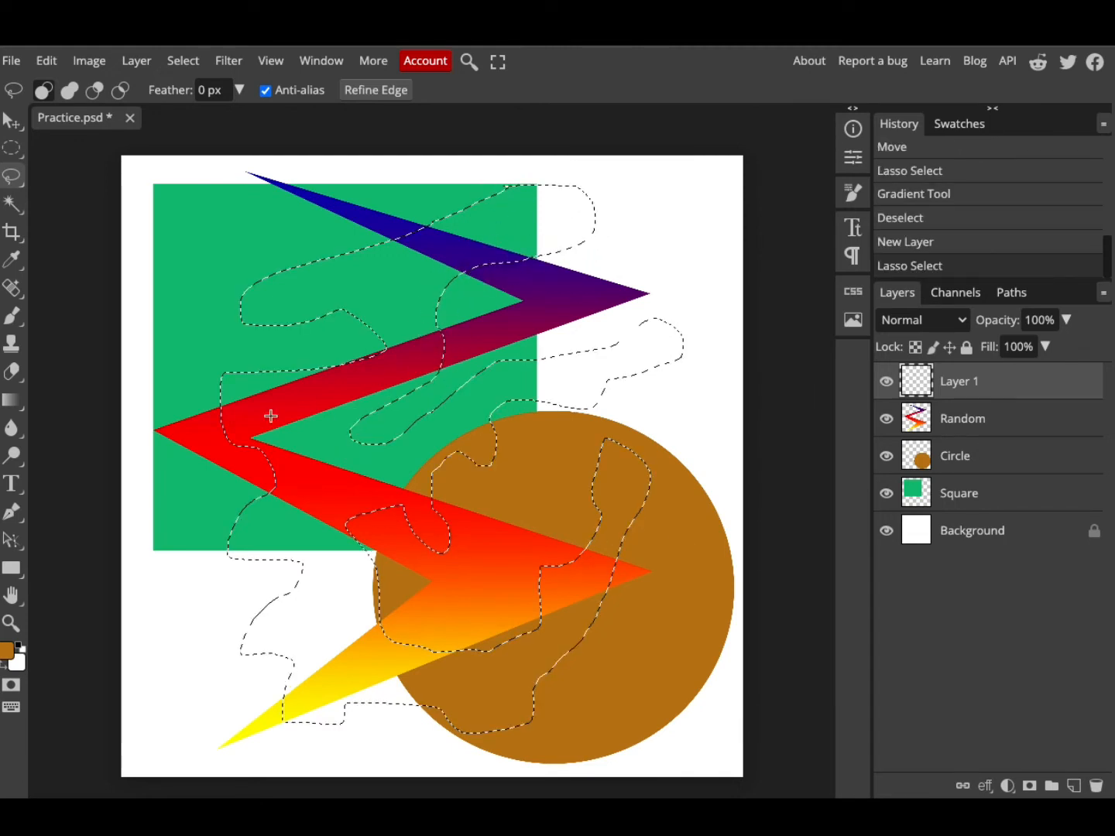
Step: In the Gradient tool's gradient editor, move the red stop to 47% and set the 0% stop's colour to green 20b200
right_click(12, 400)
left_click(113, 408)
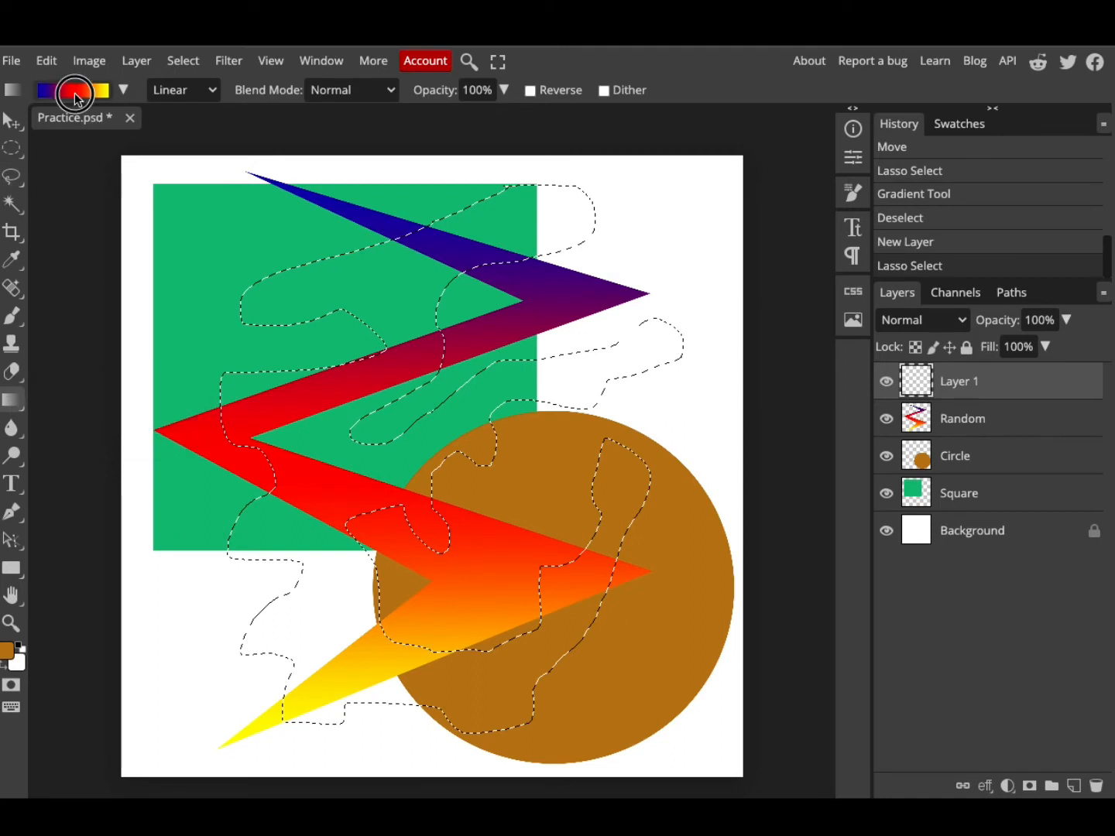
left_click(74, 91)
mouse_move(319, 428)
left_mouse_down()
mouse_move(249, 426)
mouse_move(310, 425)
left_mouse_up()
mouse_move(153, 423)
left_mouse_down()
mouse_move(224, 426)
mouse_move(154, 429)
left_mouse_up()
double_click(154, 422)
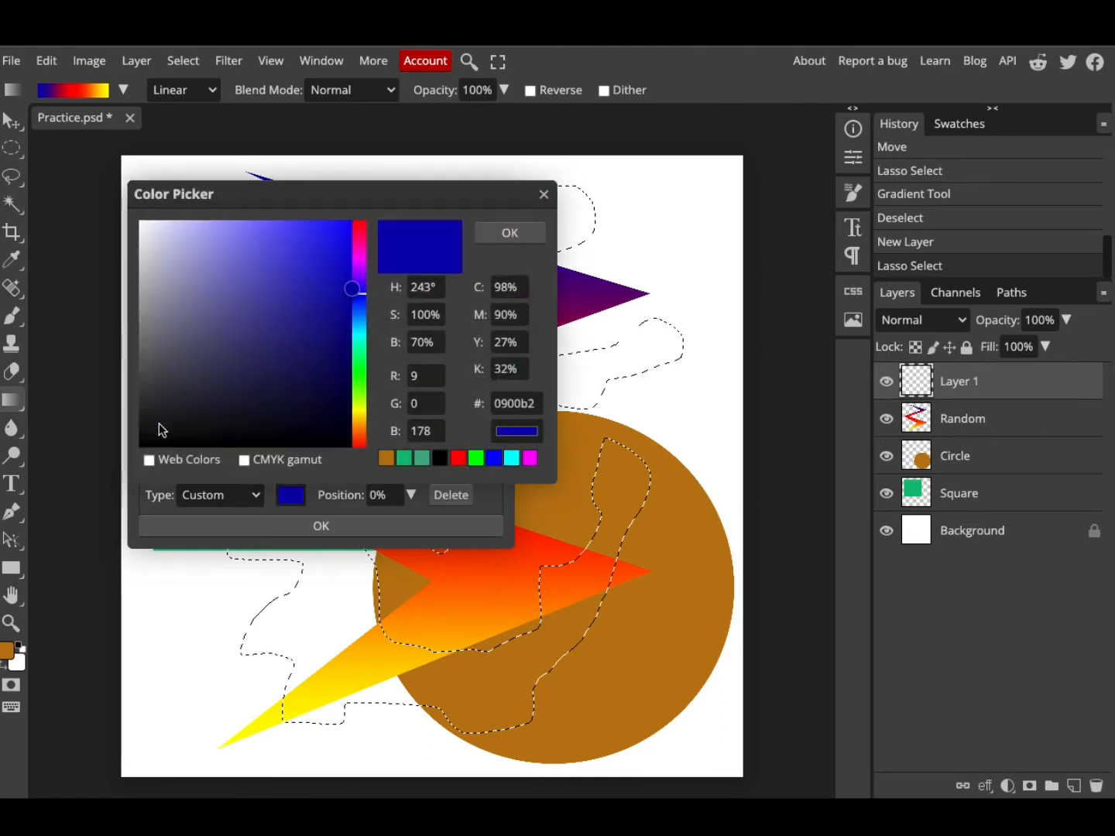
left_click_drag(360, 372, 363, 383)
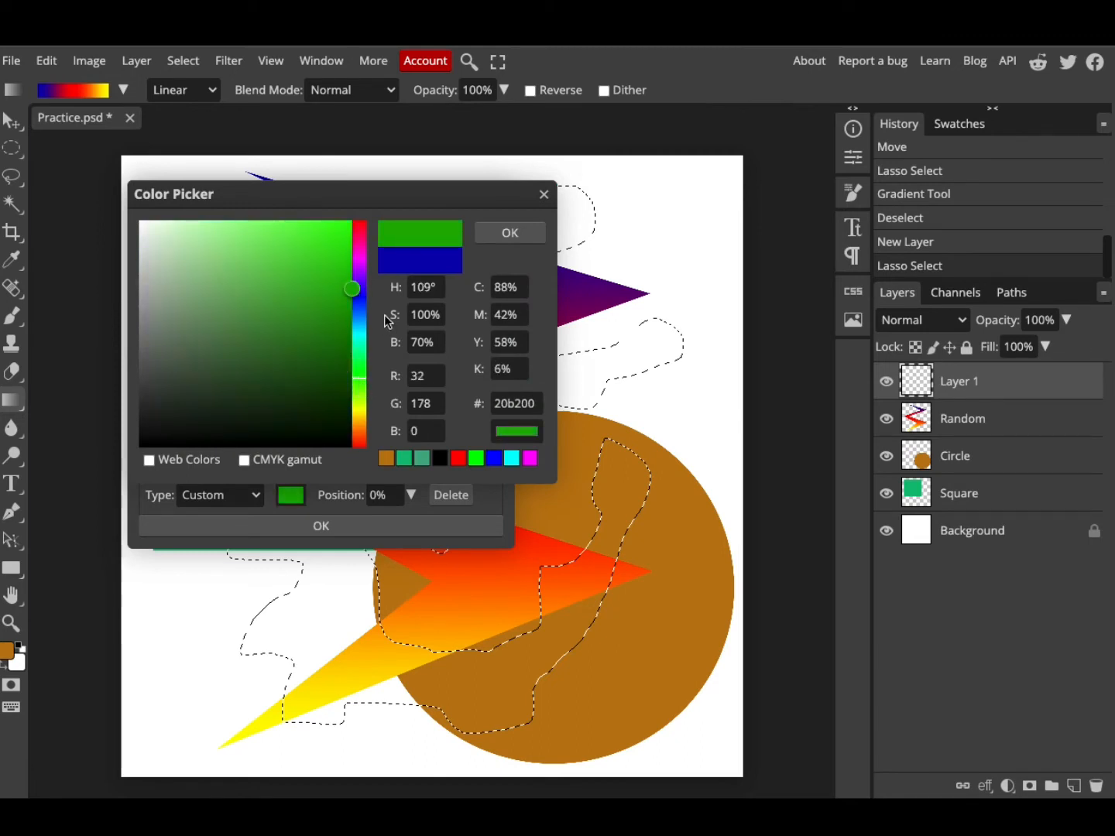
left_click(505, 232)
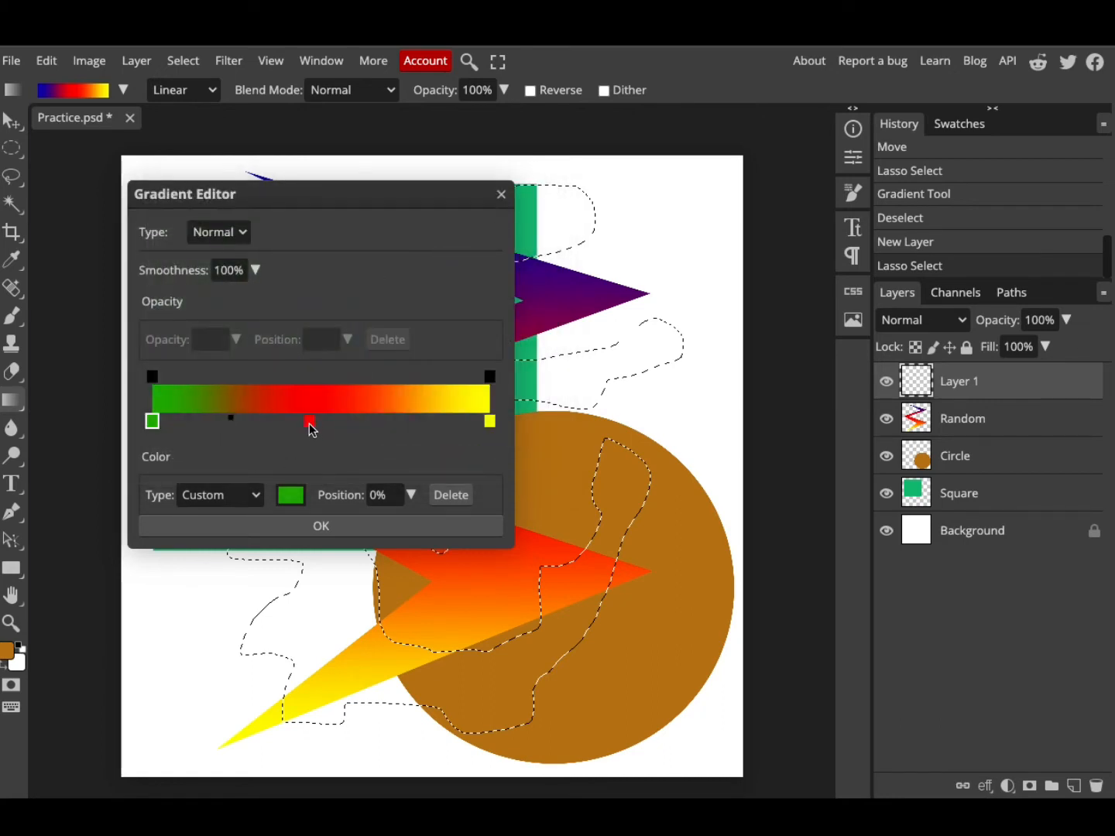
Step: Set the colour of the gradient's 47% stop to olive green a7af48
left_click(310, 421)
left_click(309, 421)
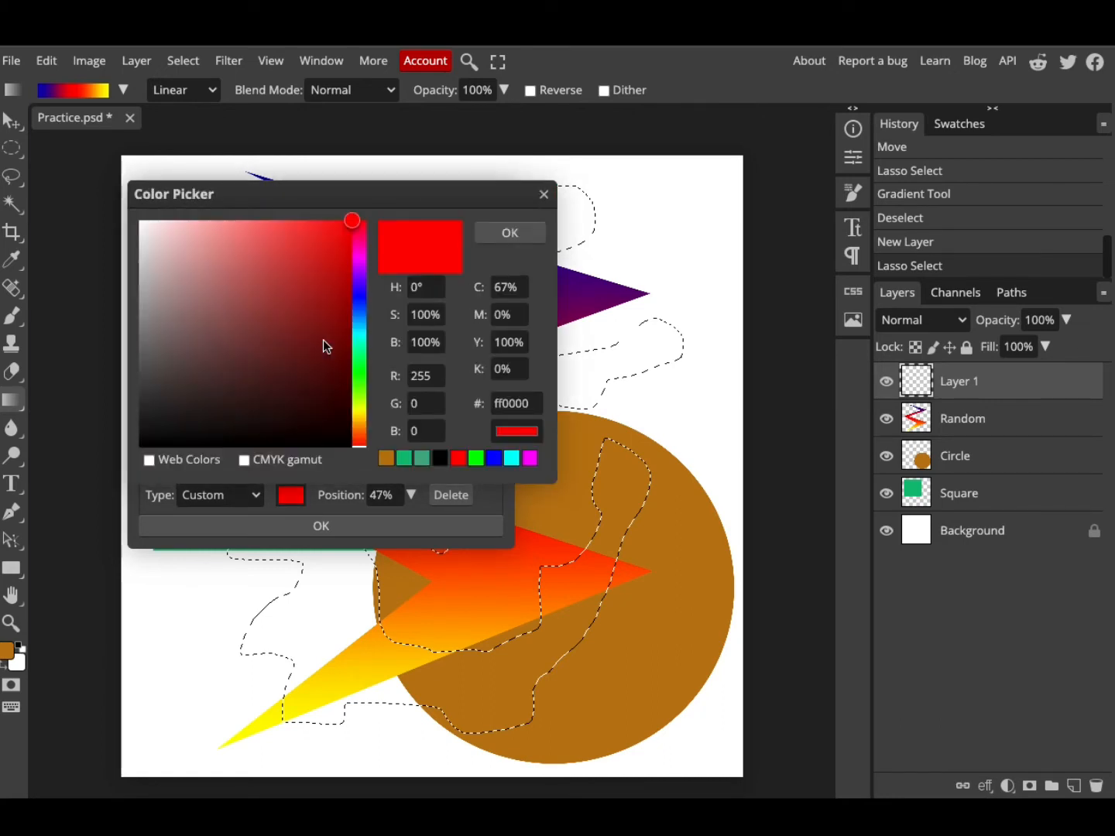
left_click(241, 235)
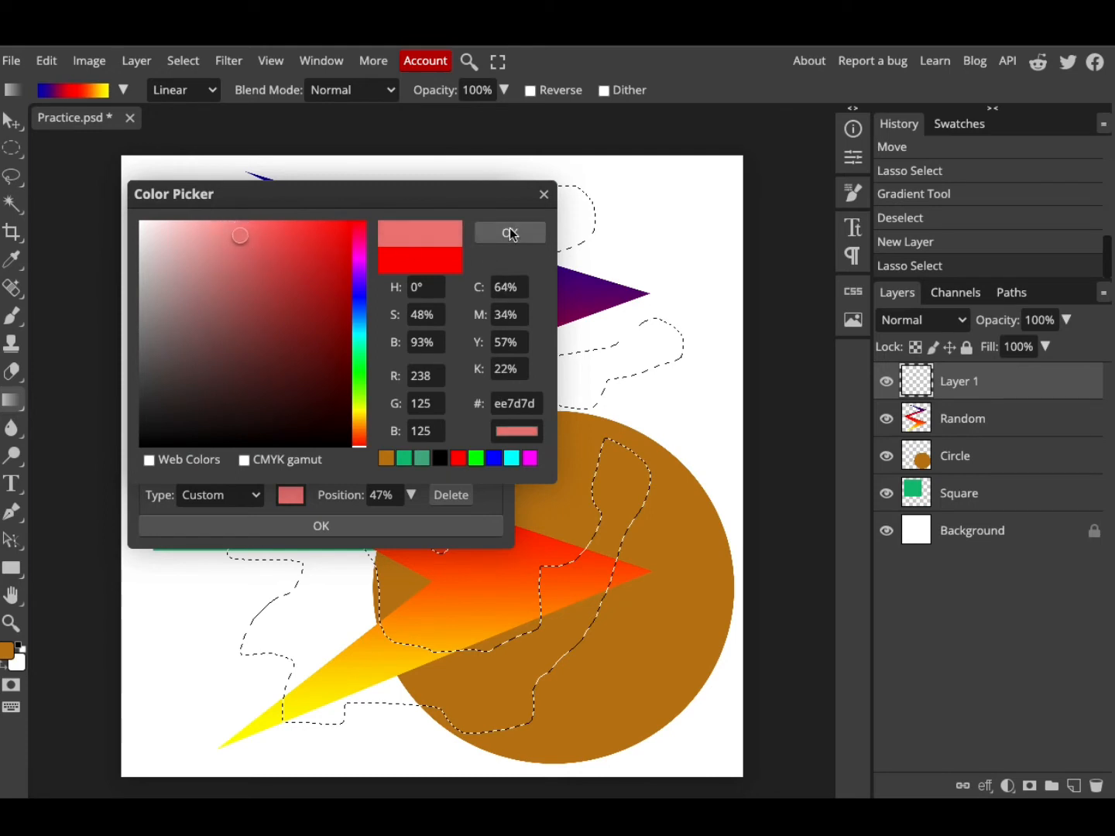
left_click(421, 458)
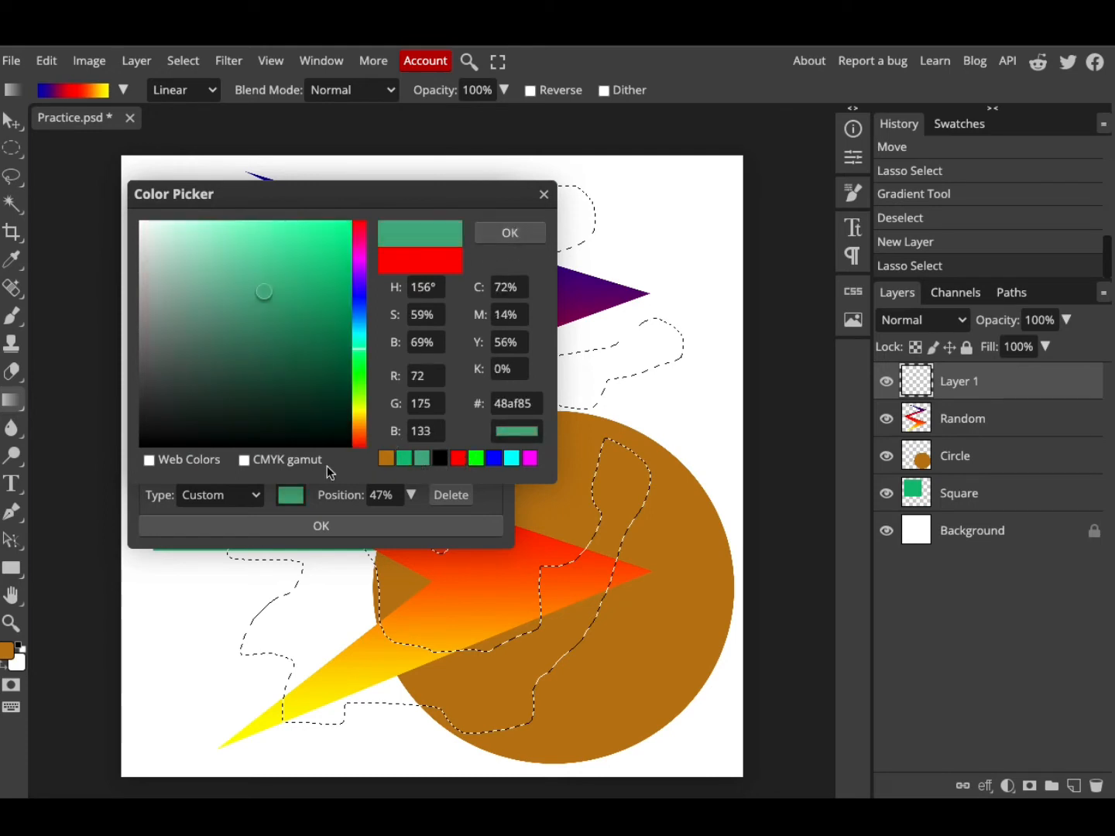
left_click_drag(359, 380, 358, 406)
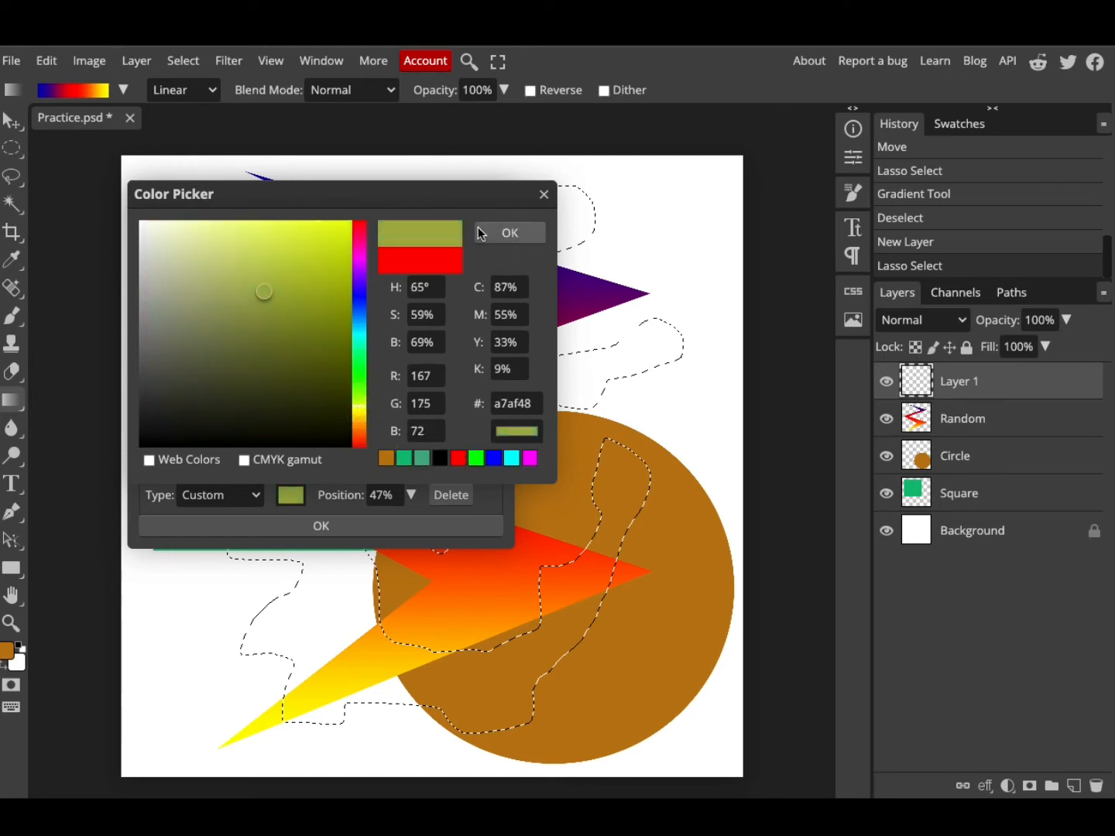
left_click(507, 234)
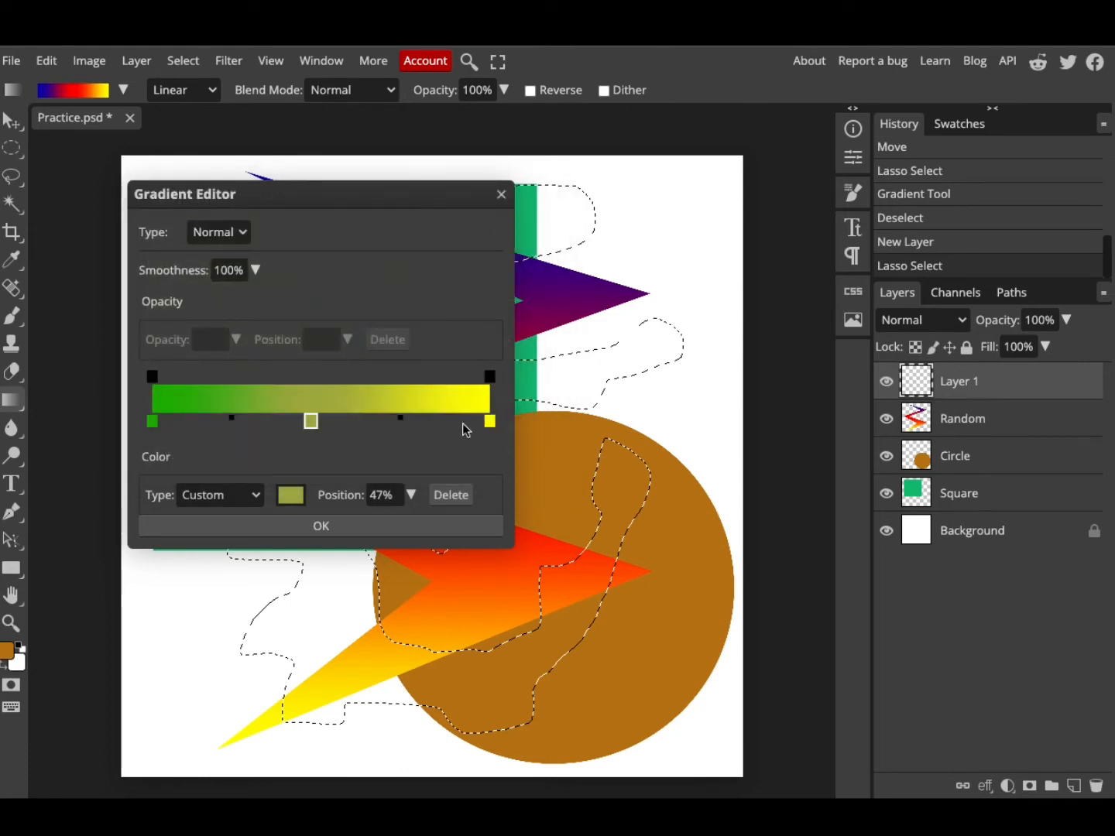
Step: Set the colour of the gradient's 100% stop to purple c800ff
double_click(490, 423)
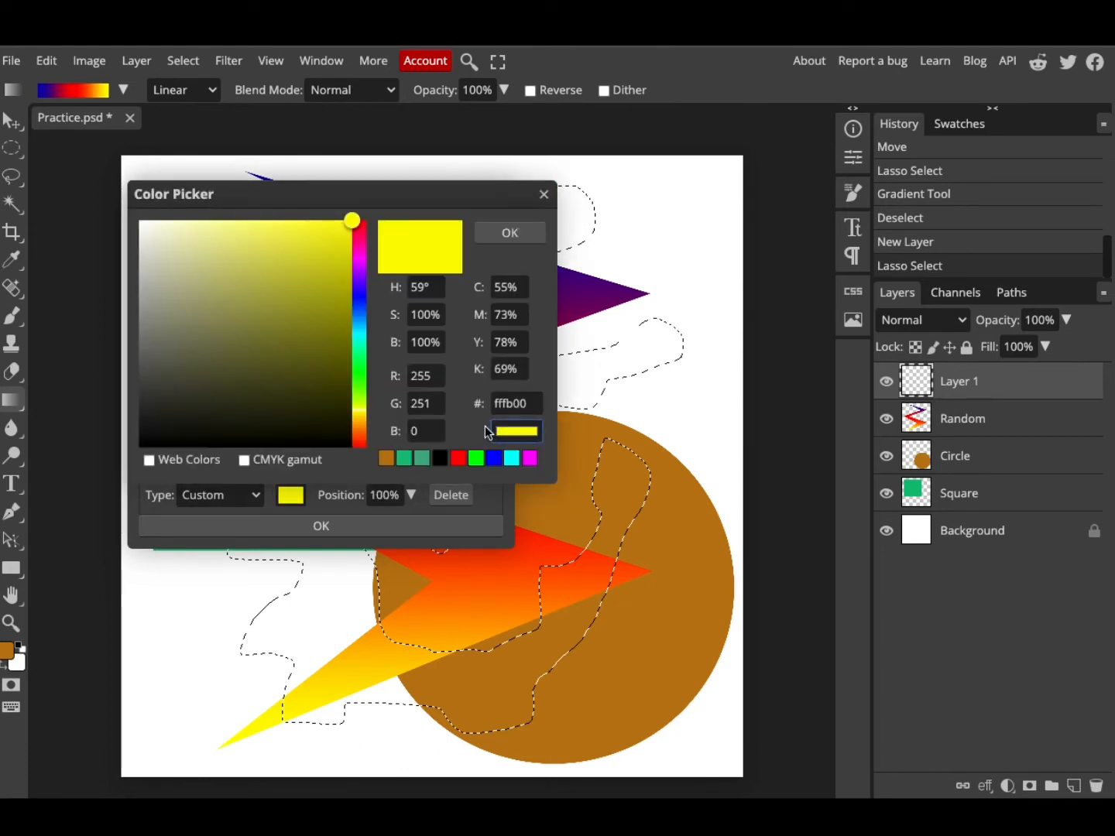
left_click_drag(361, 311, 360, 266)
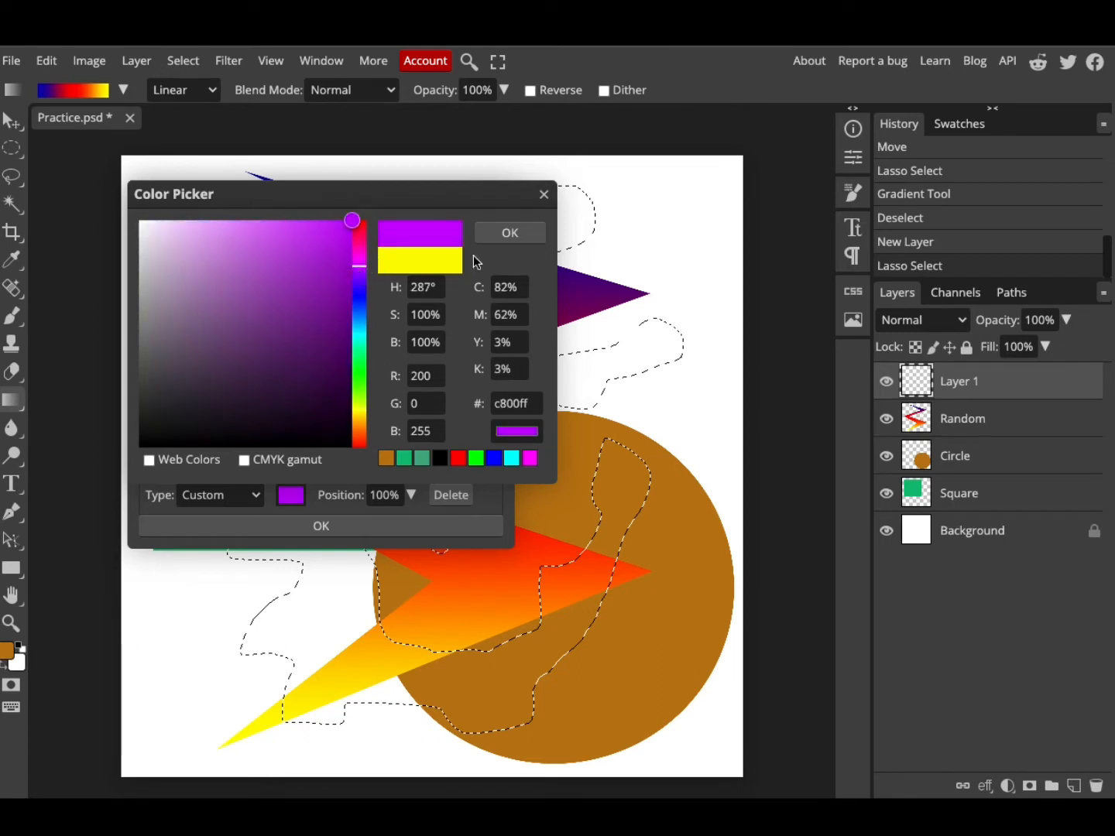
left_click(492, 233)
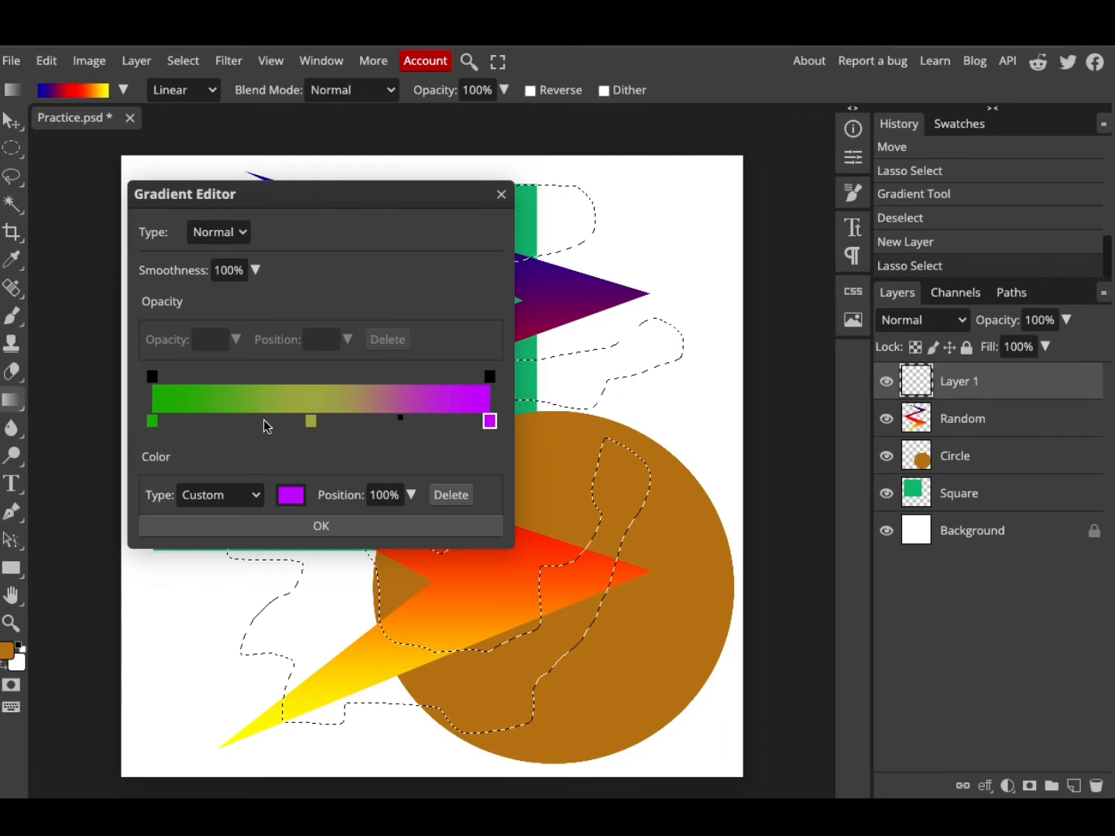
Step: Add a gradient colour stop at 25% and set its colour to teal
left_click(236, 420)
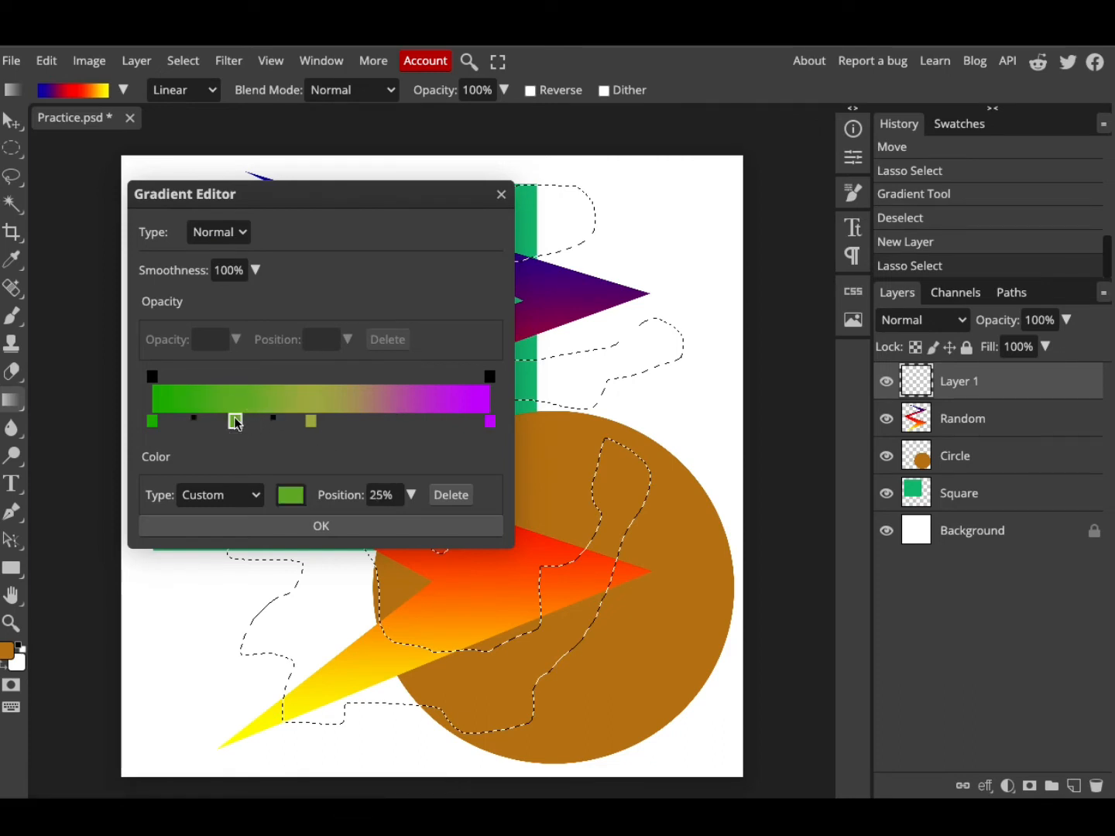
double_click(237, 420)
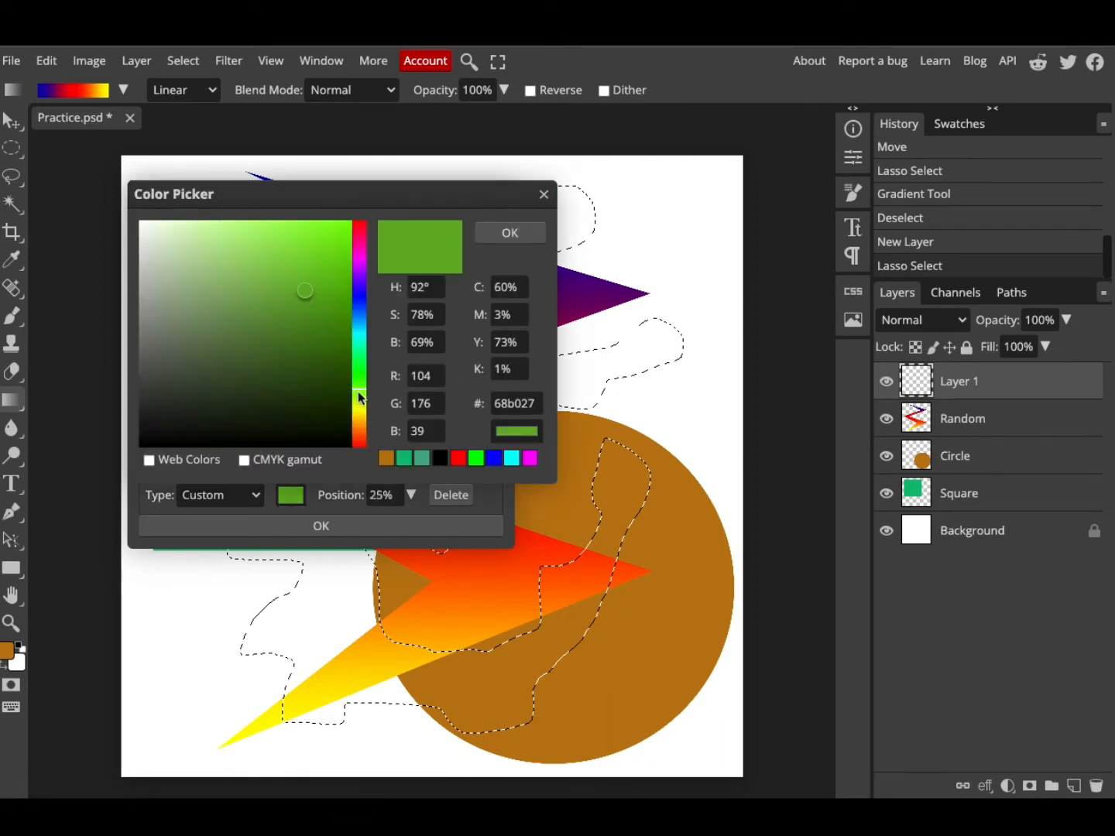
left_click_drag(361, 340, 360, 333)
left_click(496, 235)
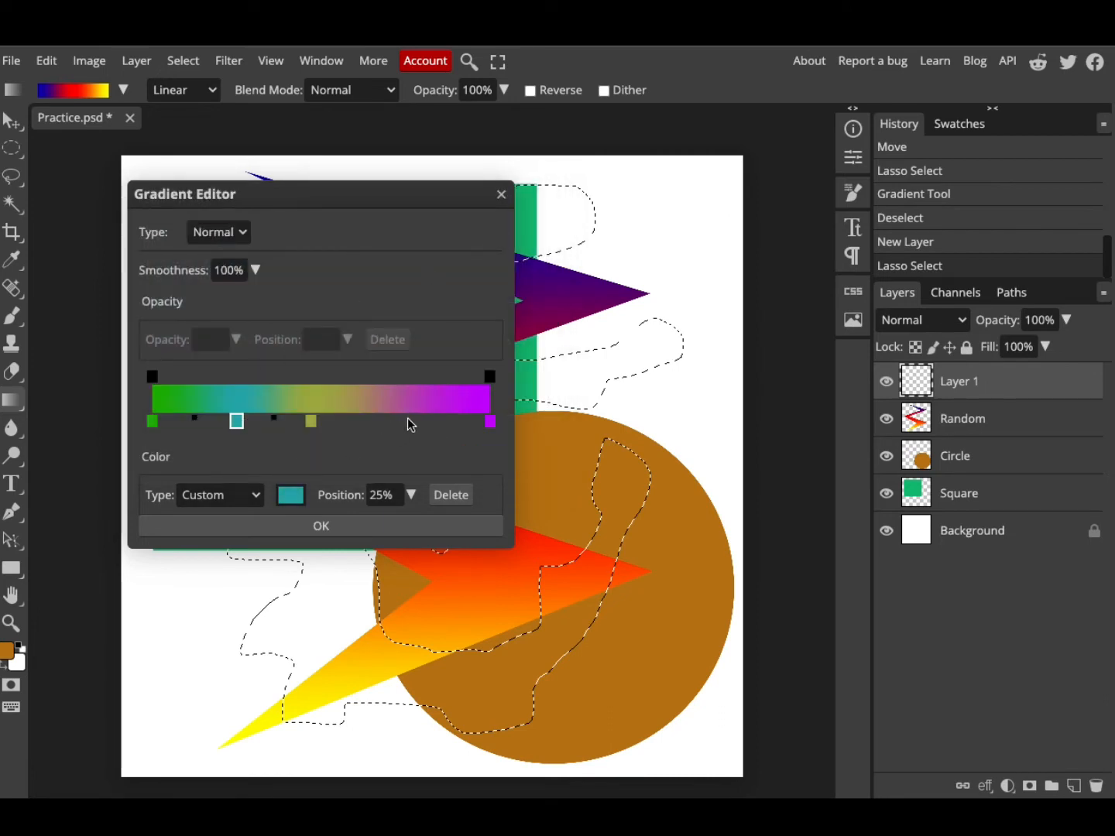
Step: Add a gradient colour stop at 76% and set its colour to a vivid blue
left_click(408, 419)
double_click(409, 422)
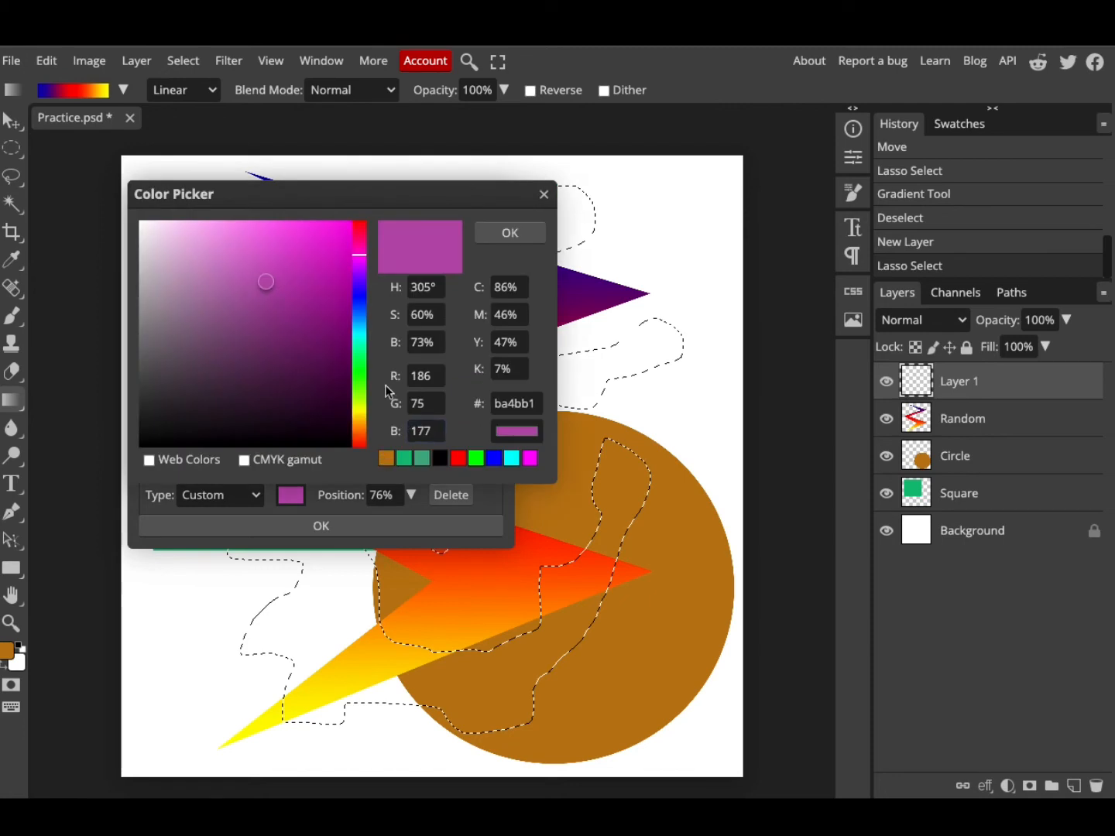
left_click_drag(362, 258, 358, 296)
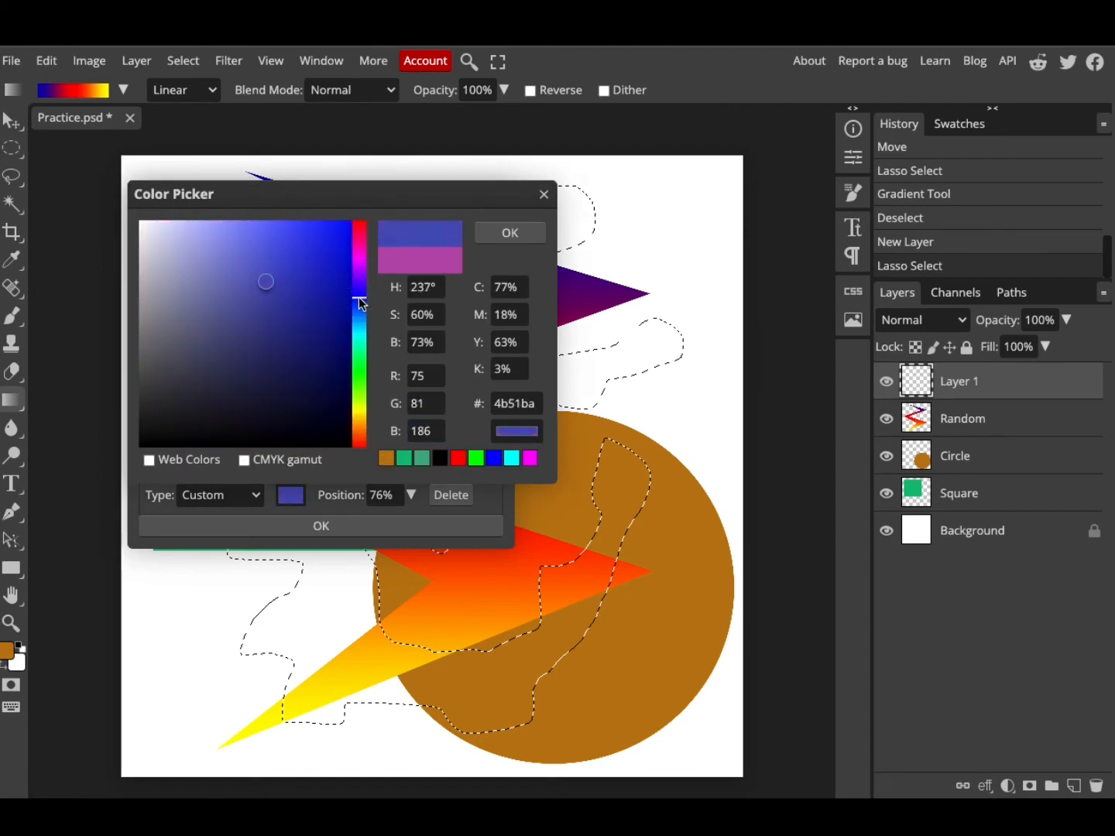
left_click(343, 232)
left_click(499, 233)
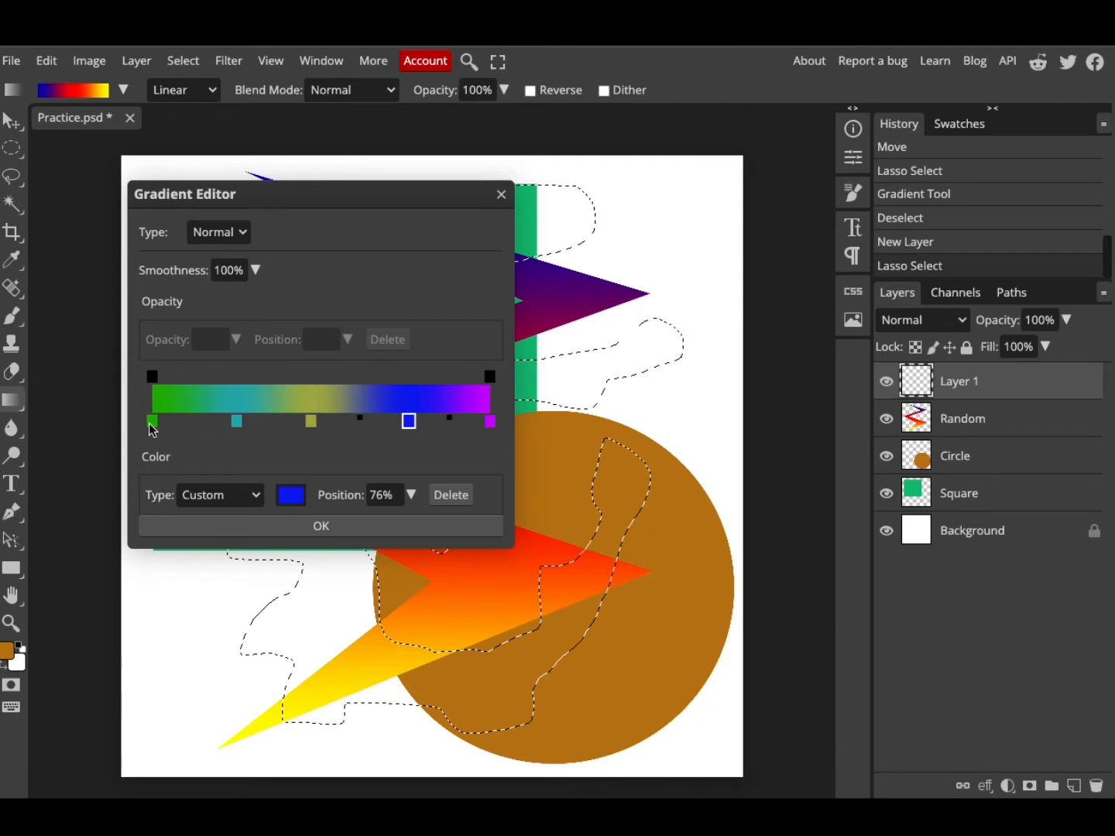
Step: Remove the green stop from the start of the gradient and move the teal stop to 0%
left_click_drag(152, 422, 156, 462)
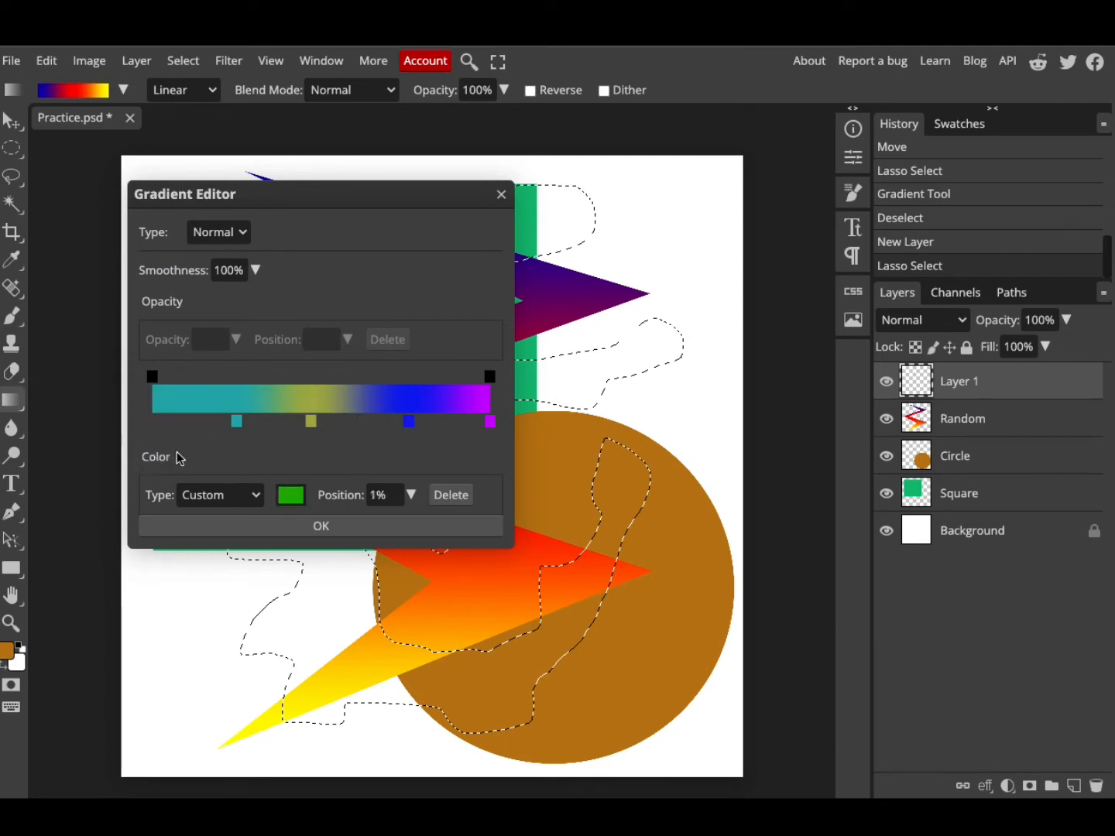
left_click_drag(236, 422, 150, 422)
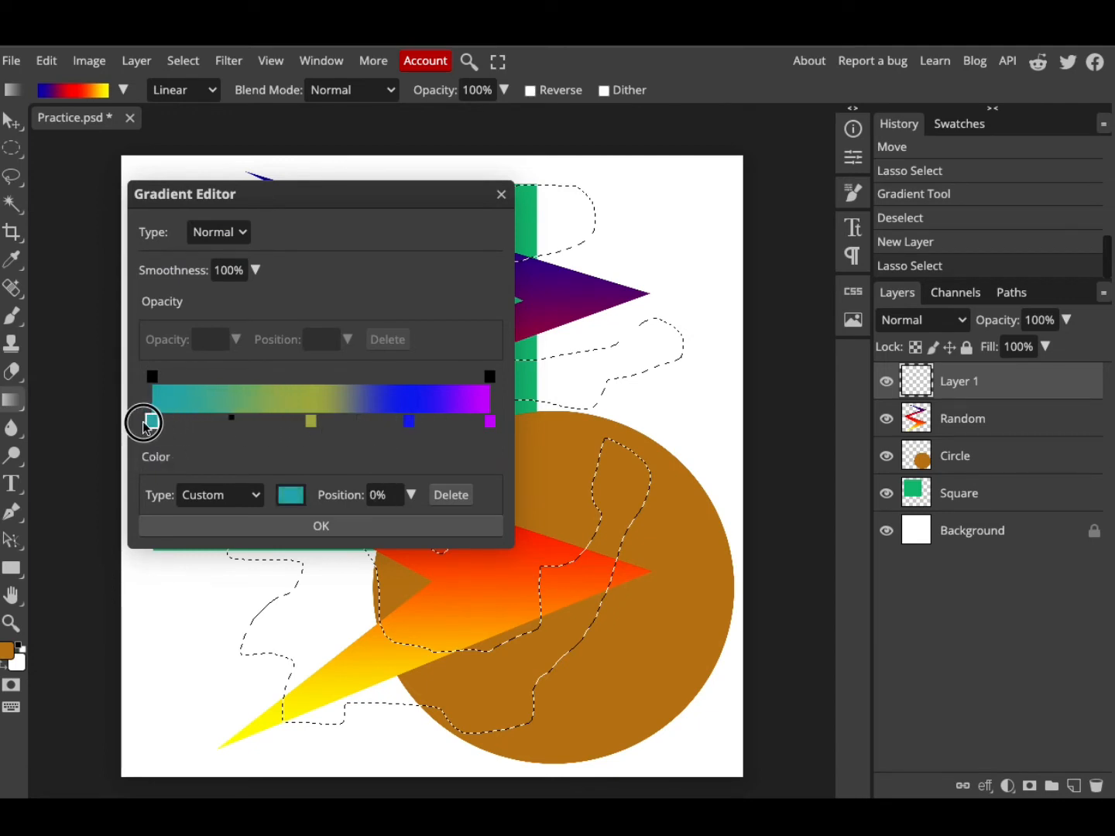
Step: Remove the olive stop from the middle of the gradient and move the blue stop to 48%
left_click_drag(311, 422, 246, 464)
left_click_drag(404, 424, 313, 423)
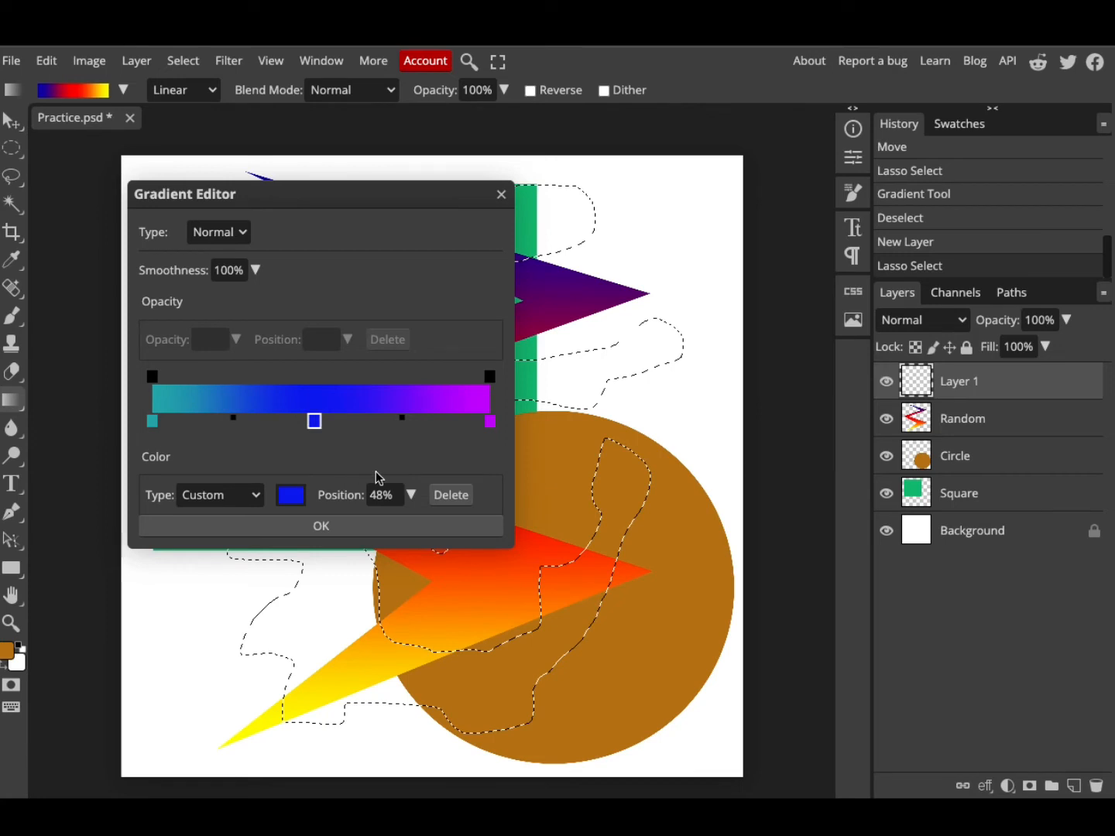
Step: Set the gradient's end opacity stop to 58%, move the starting opacity stop to 24%, and accept the gradient
left_click_drag(490, 422, 499, 379)
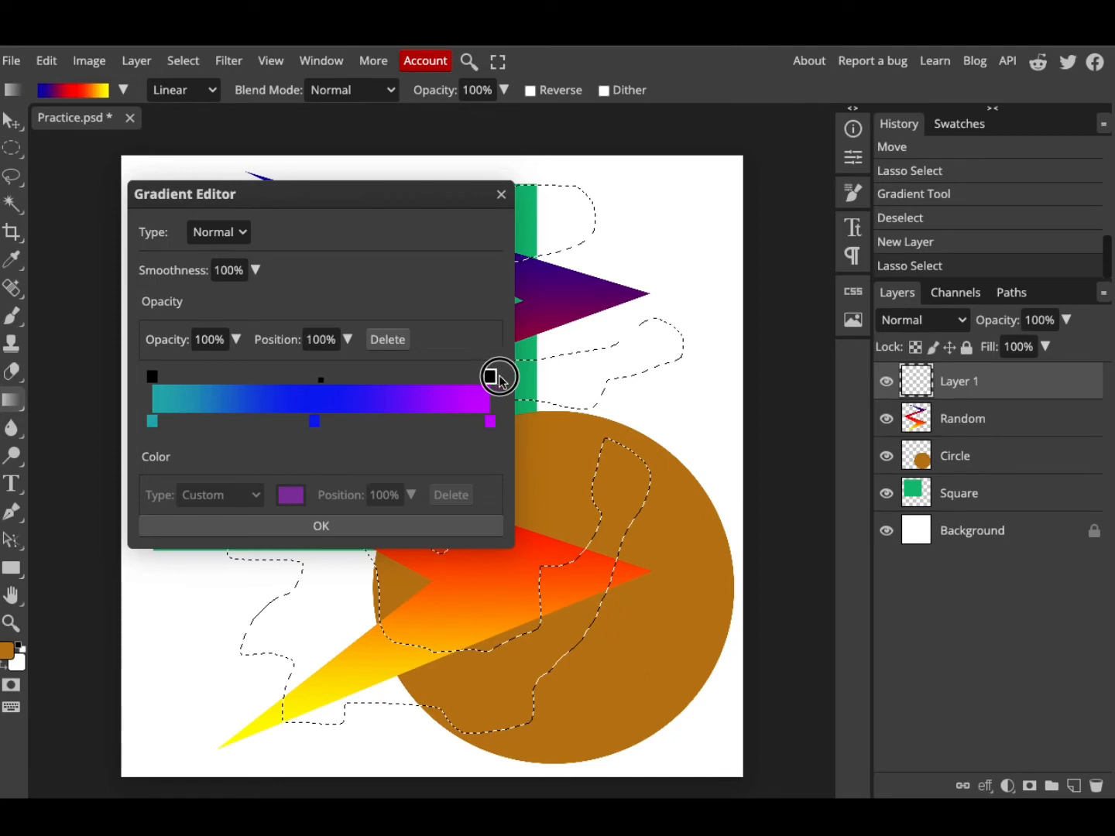
left_click(349, 341)
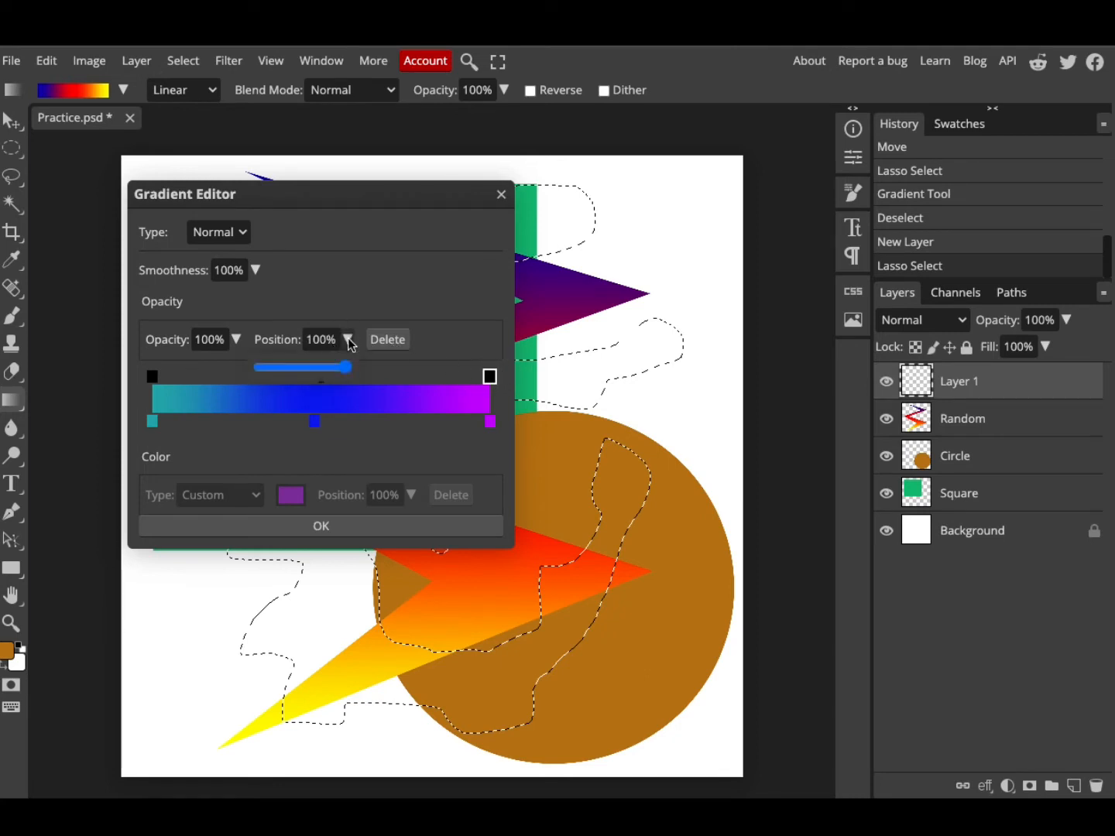
left_click(239, 340)
left_click_drag(230, 367, 200, 369)
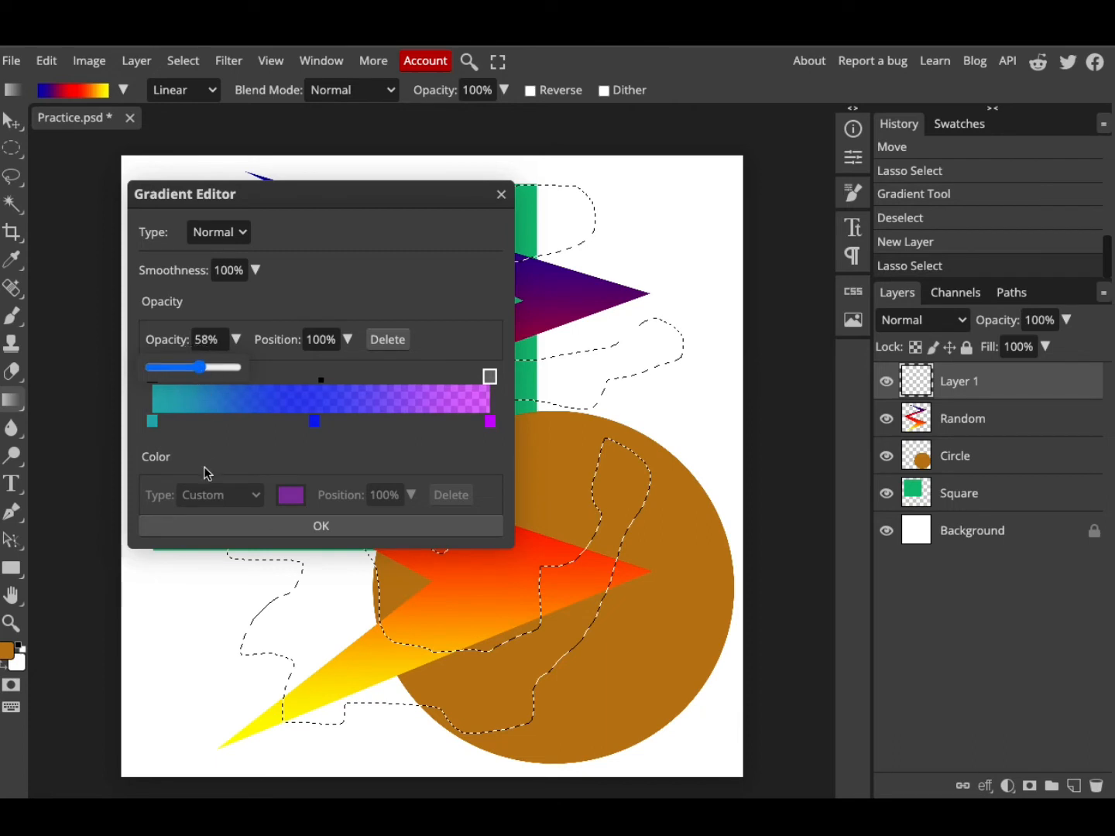
mouse_move(489, 377)
left_mouse_down()
mouse_move(356, 377)
mouse_move(489, 376)
left_mouse_up()
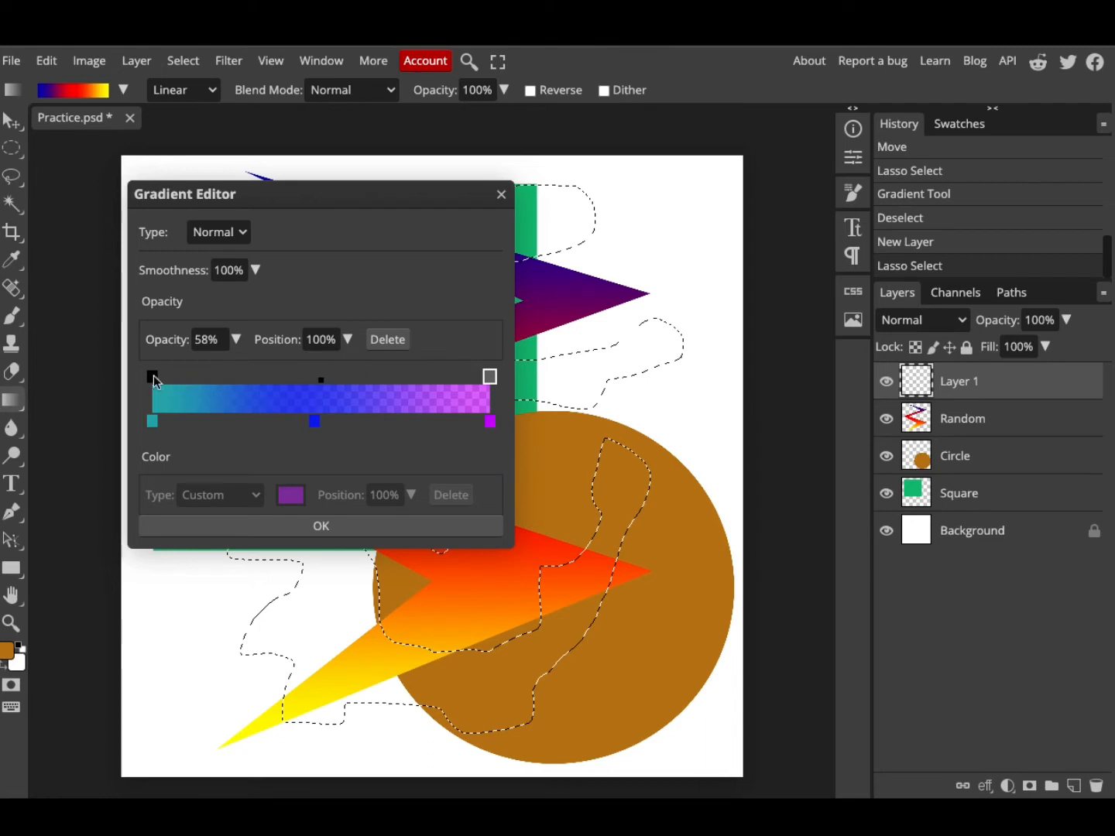
left_click_drag(154, 381, 232, 384)
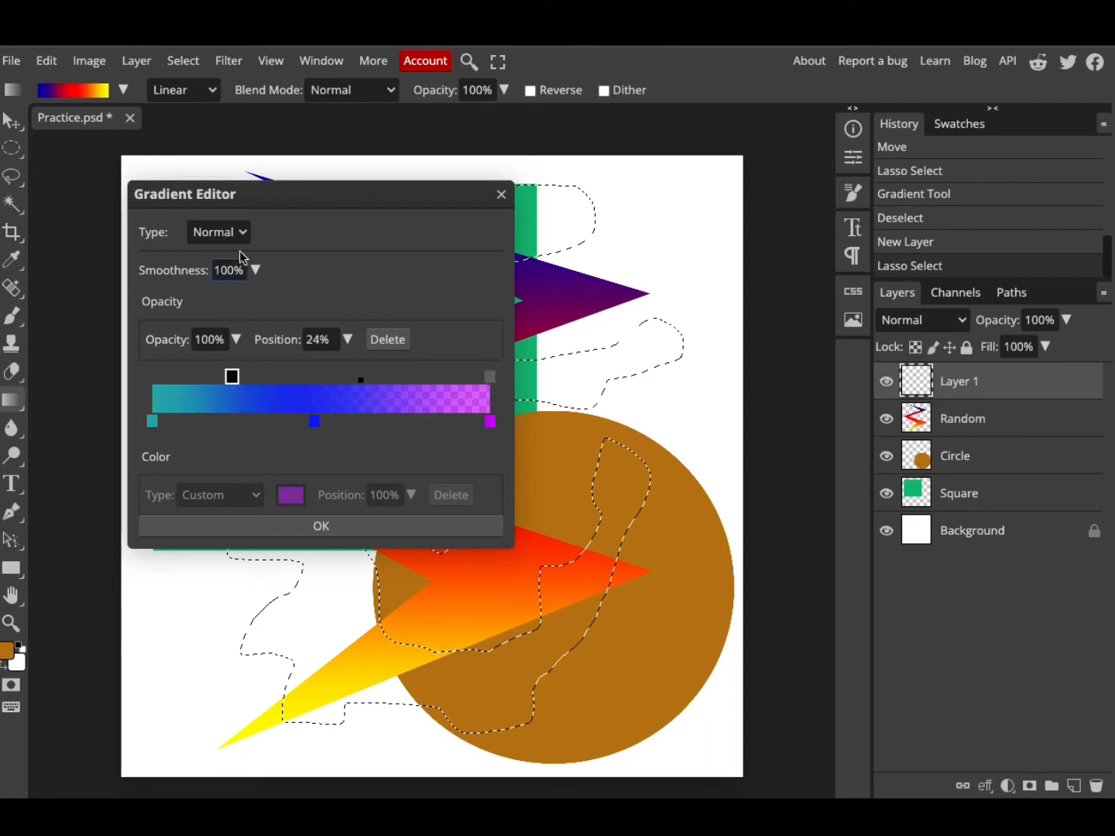
left_click(332, 528)
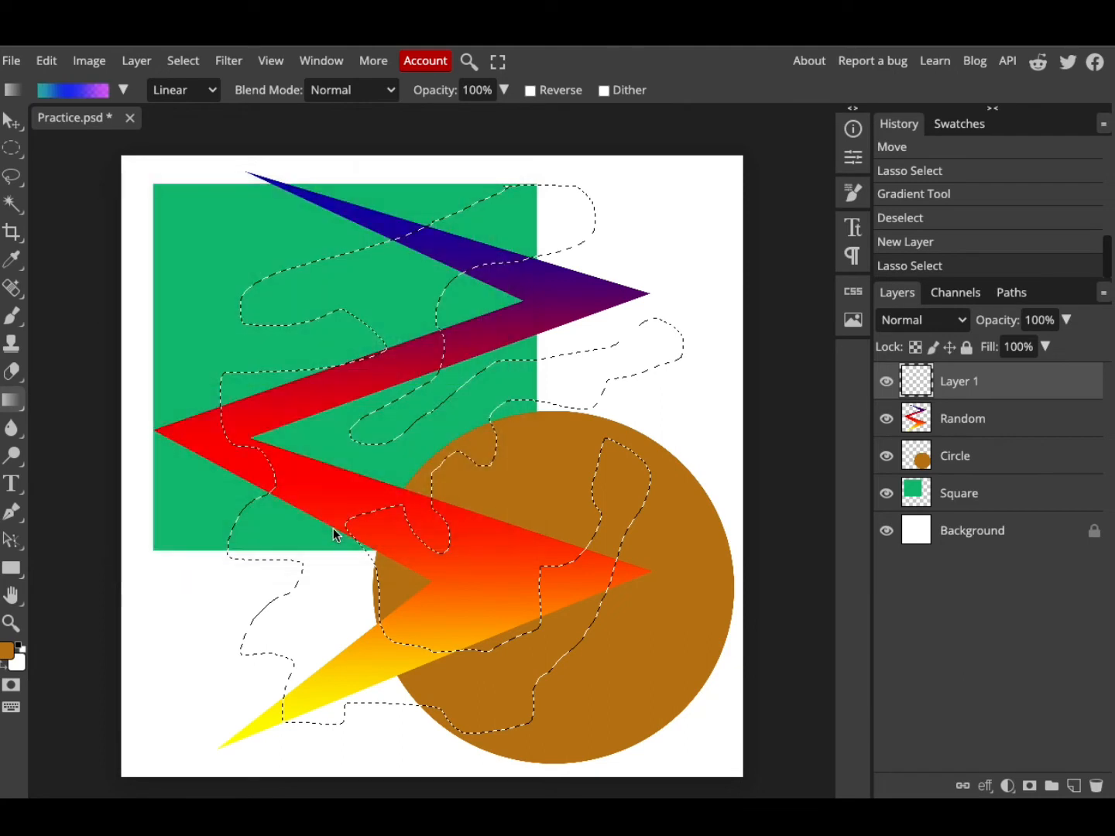
Step: Fill the lasso selection on Layer 1 with the gradient, running from the top of the canvas to the bottom, and deselect it
mouse_move(393, 192)
left_mouse_down()
mouse_move(508, 625)
mouse_move(526, 760)
left_mouse_up()
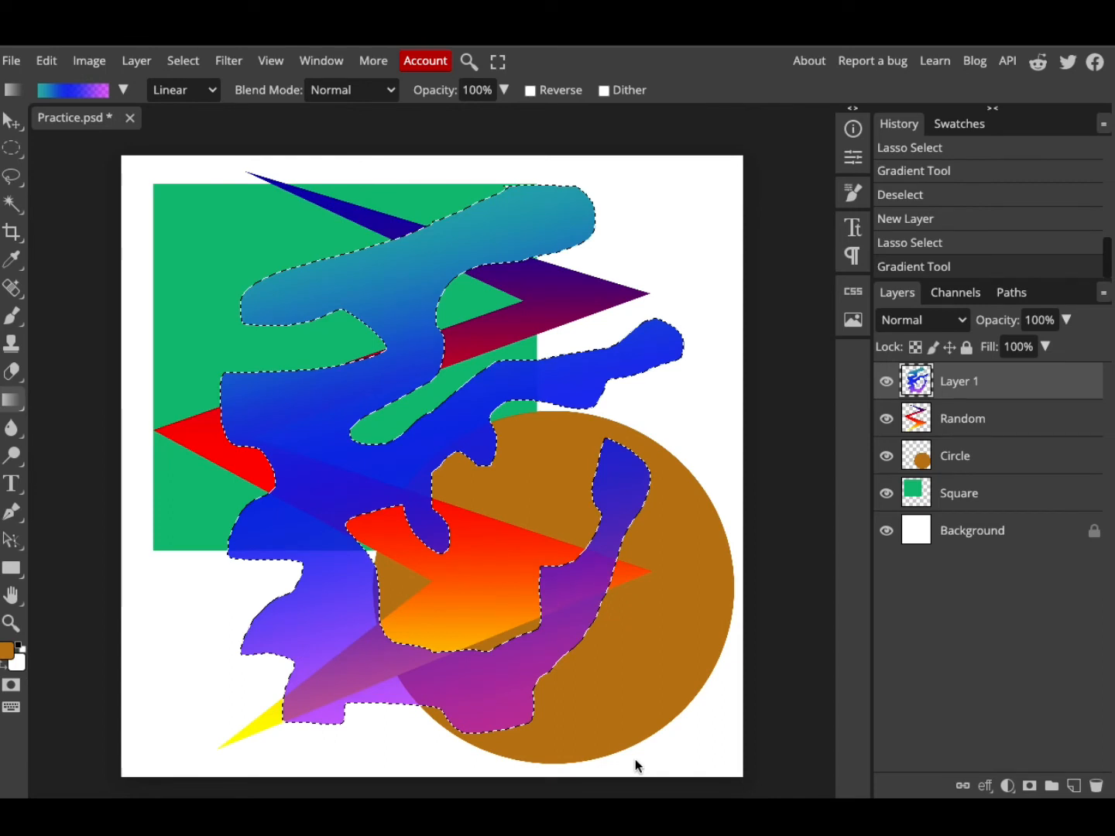
key("ctrl+d")
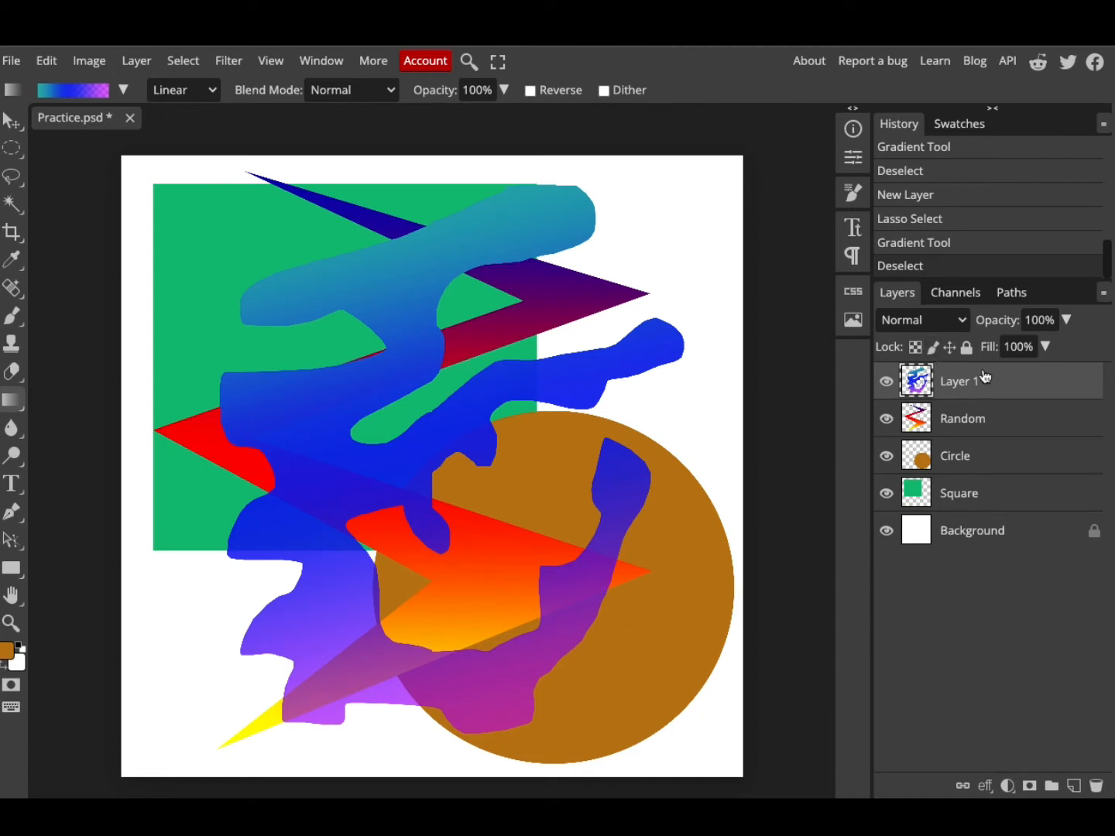
Step: Move the Random zigzag to the canvas's left edge and the Layer 1 blob to its right edge
left_click(10, 123)
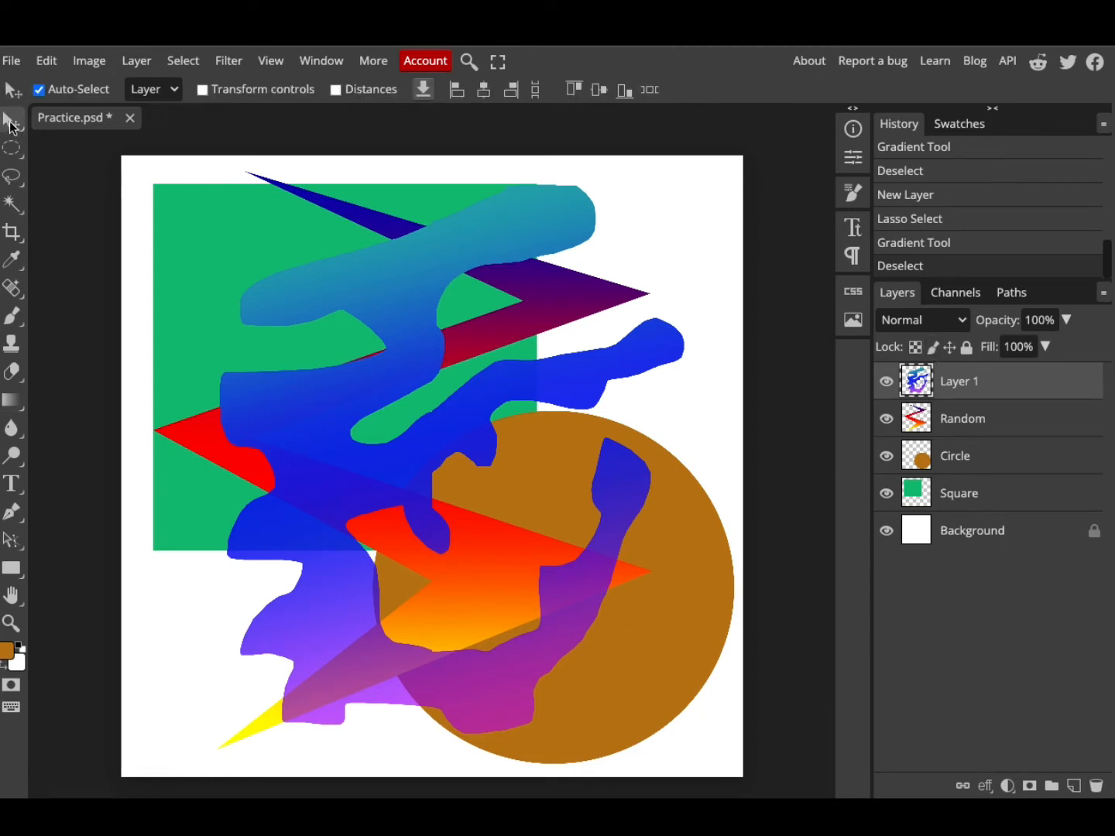
left_click_drag(561, 295, 636, 257)
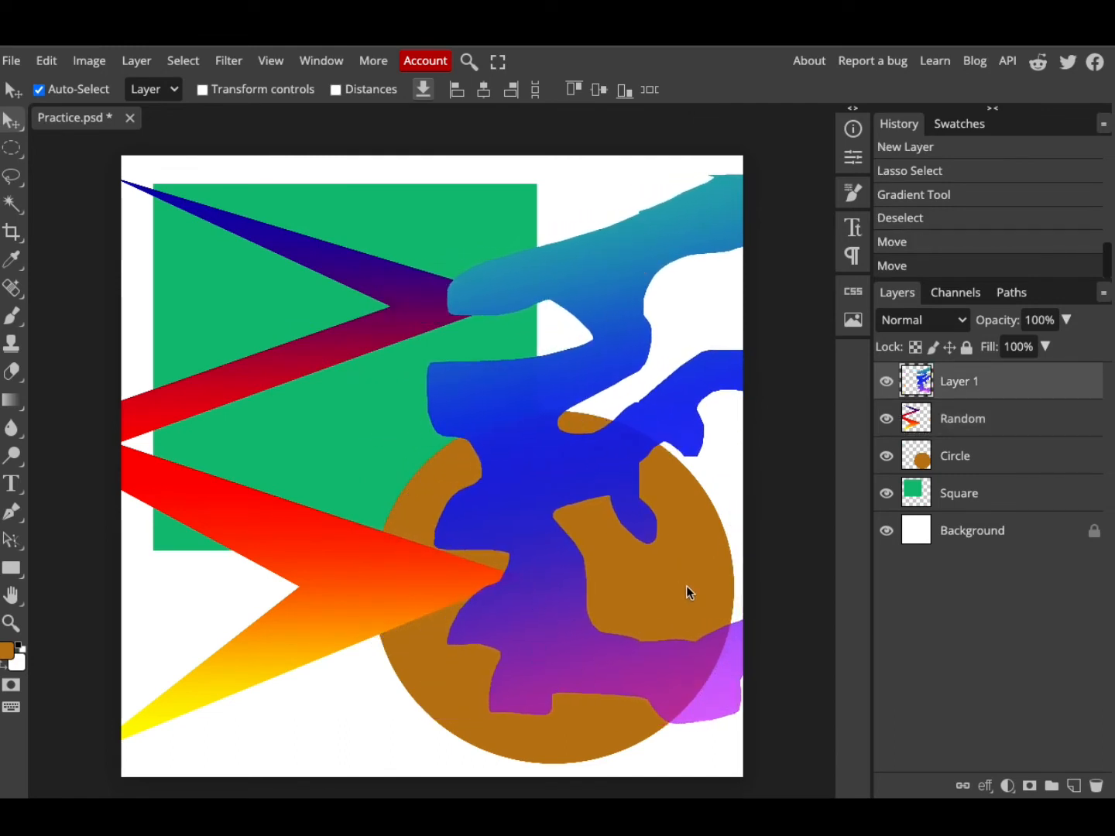
Step: Move the brown circle to the centre of the canvas and the green square near its upper-left corner
left_click_drag(700, 582, 568, 453)
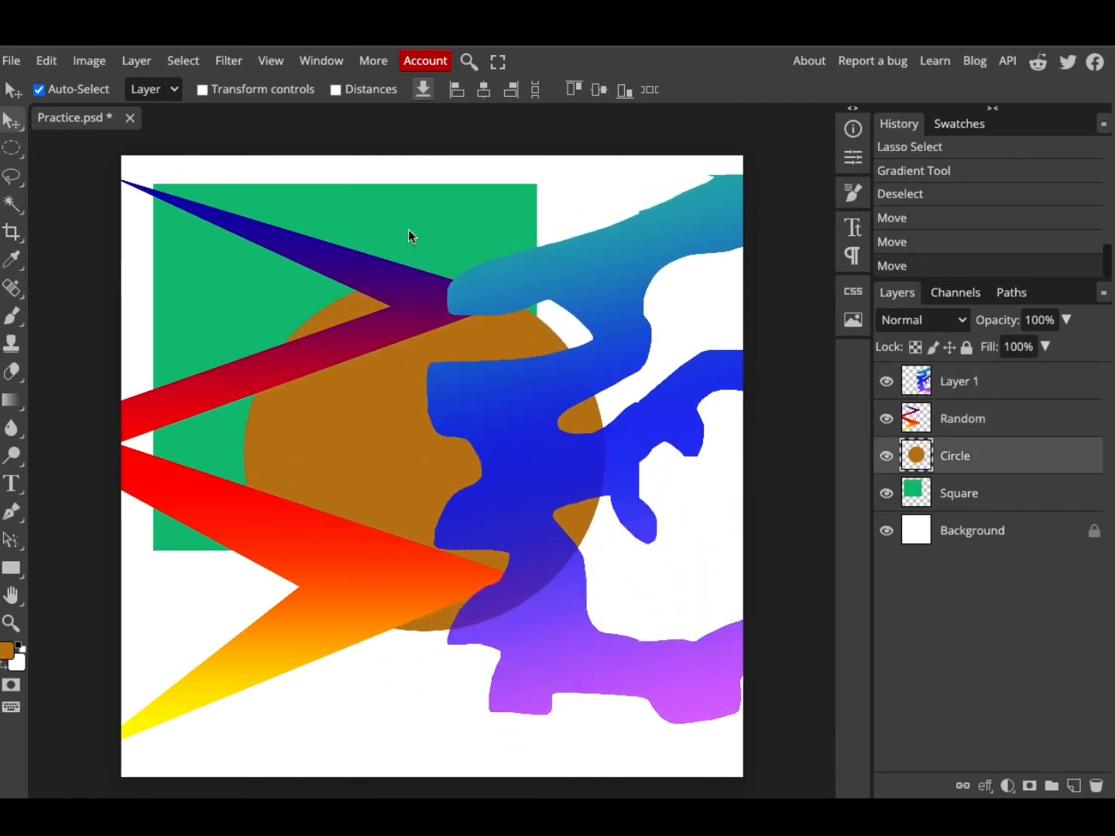
left_click_drag(411, 236, 481, 310)
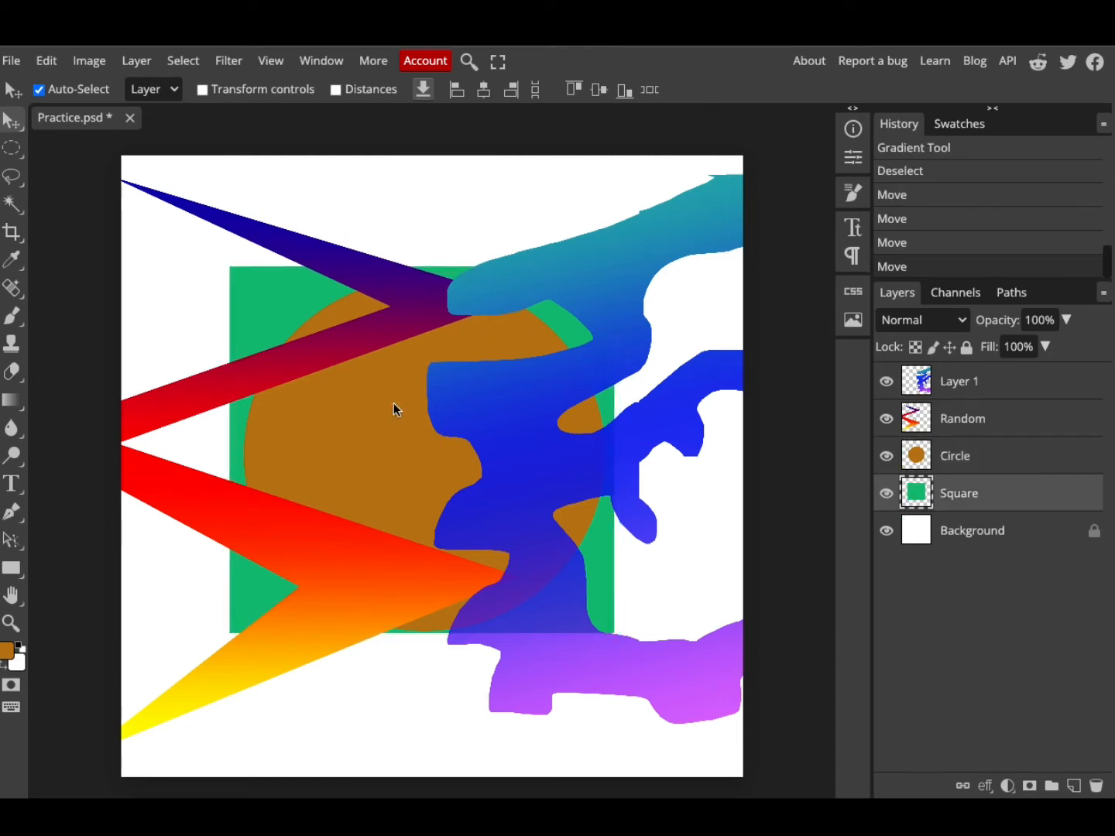
left_click_drag(266, 299, 171, 203)
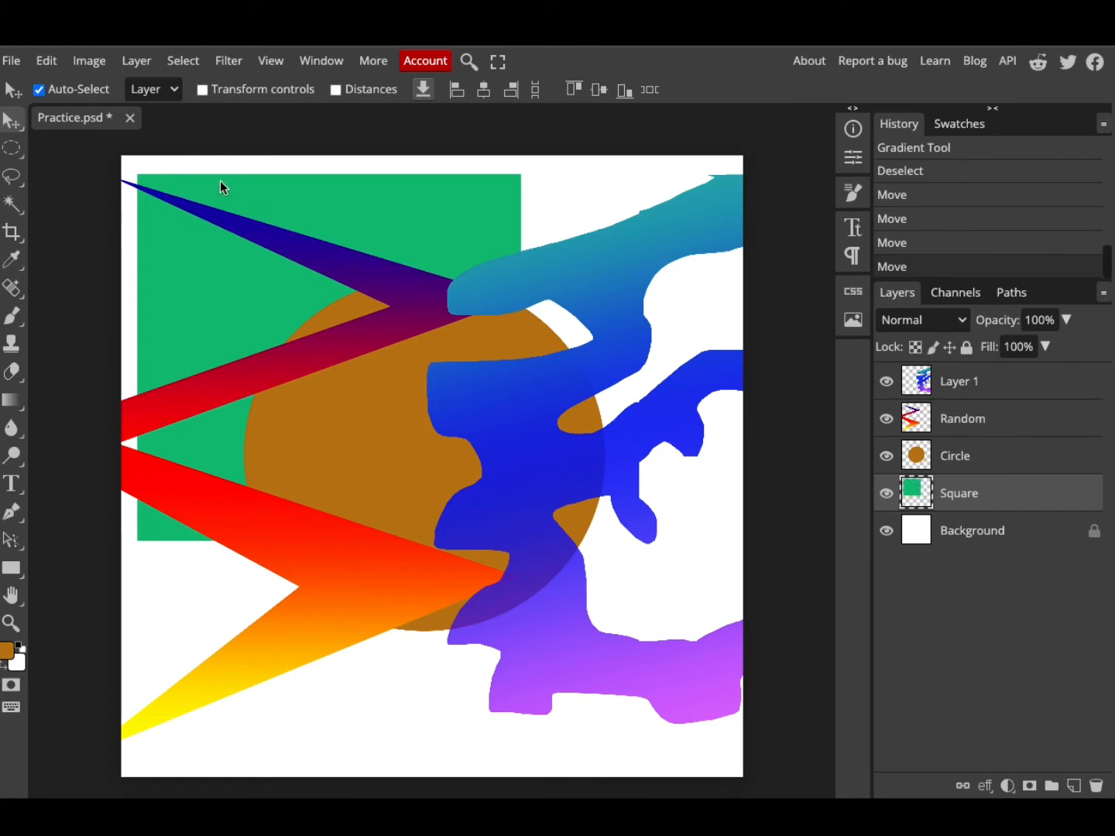
Step: Scale the green square up to 153.12% so it nearly fills the canvas, adjust its position, and hide the transform controls
left_click(202, 89)
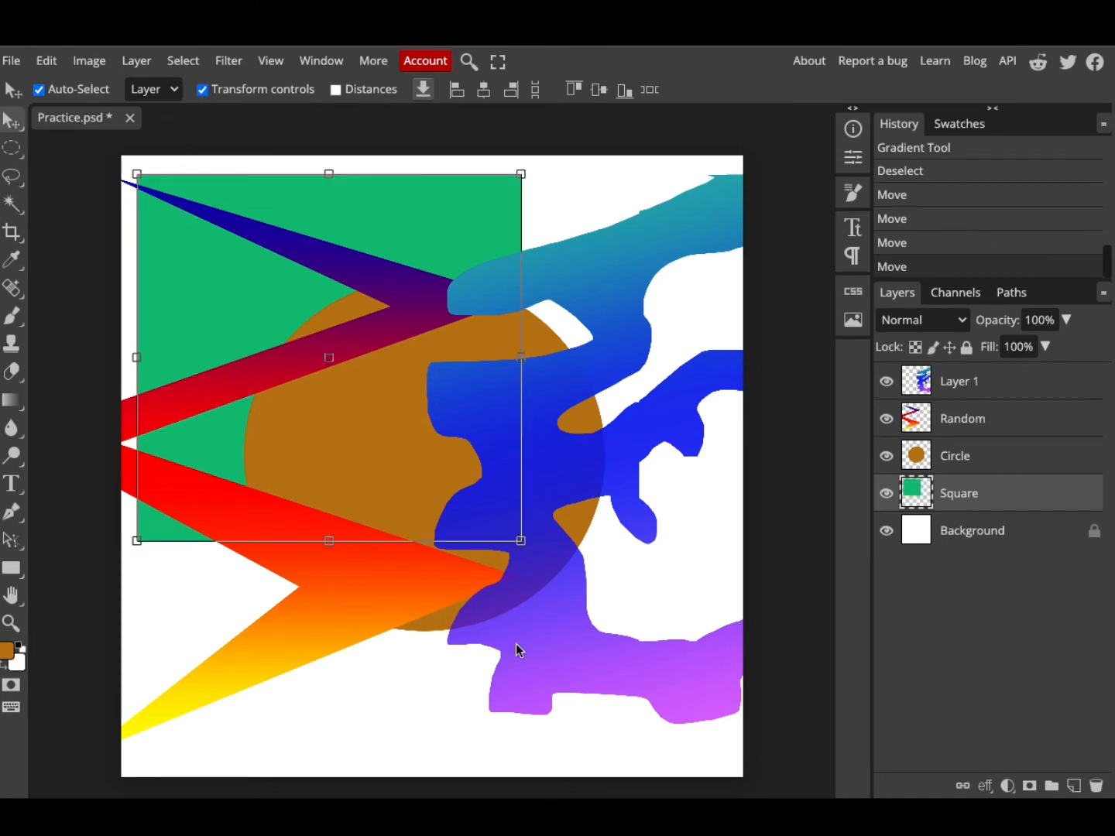
left_click_drag(522, 544, 728, 805)
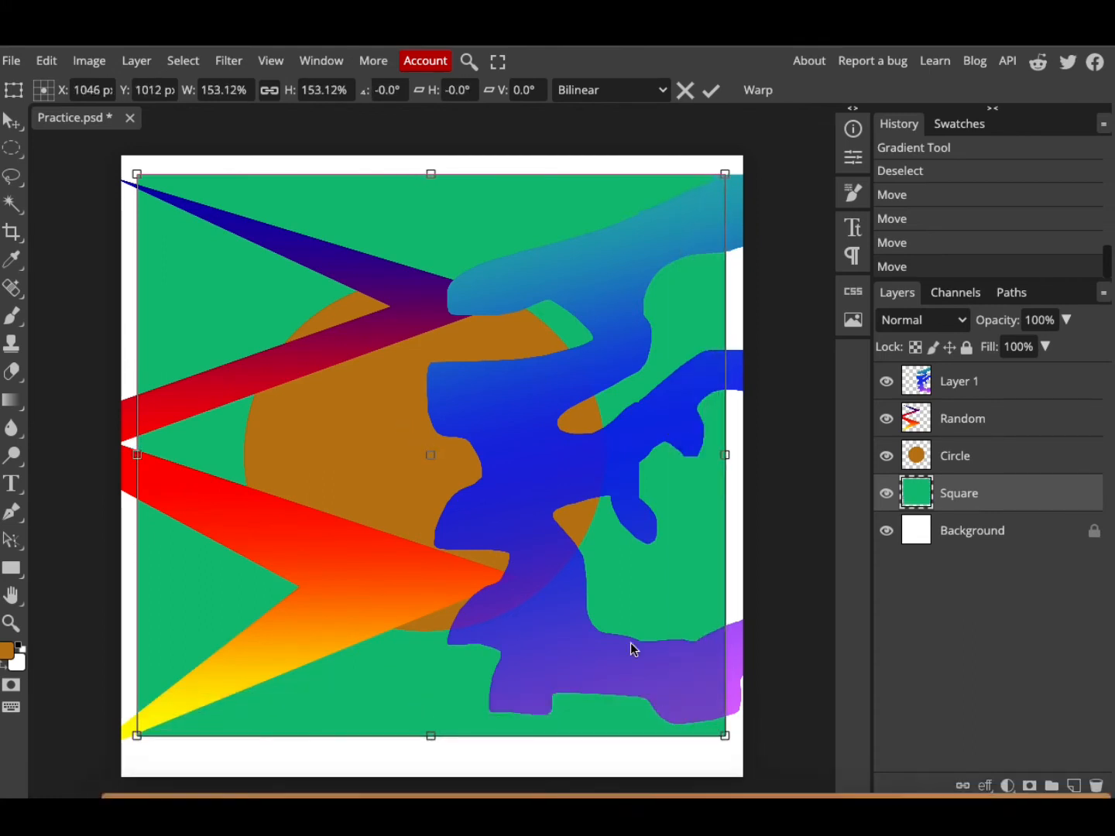
left_click_drag(463, 205, 464, 222)
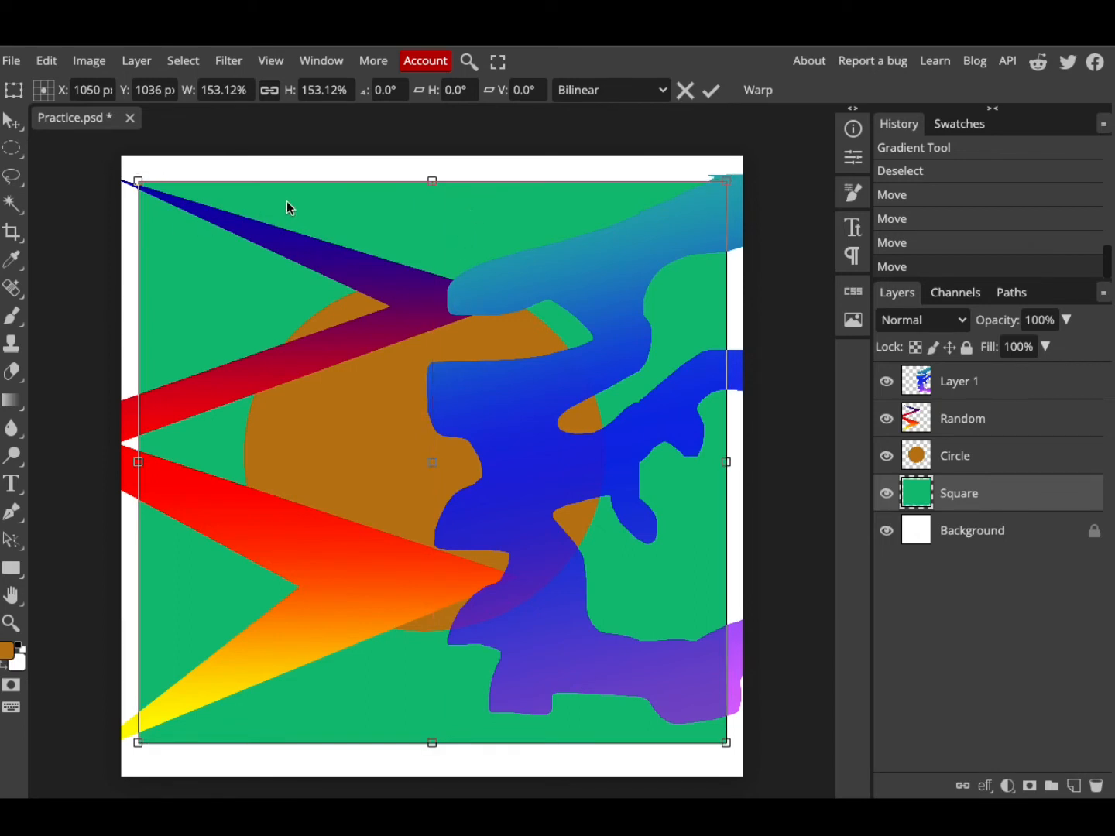
left_click_drag(287, 202, 285, 193)
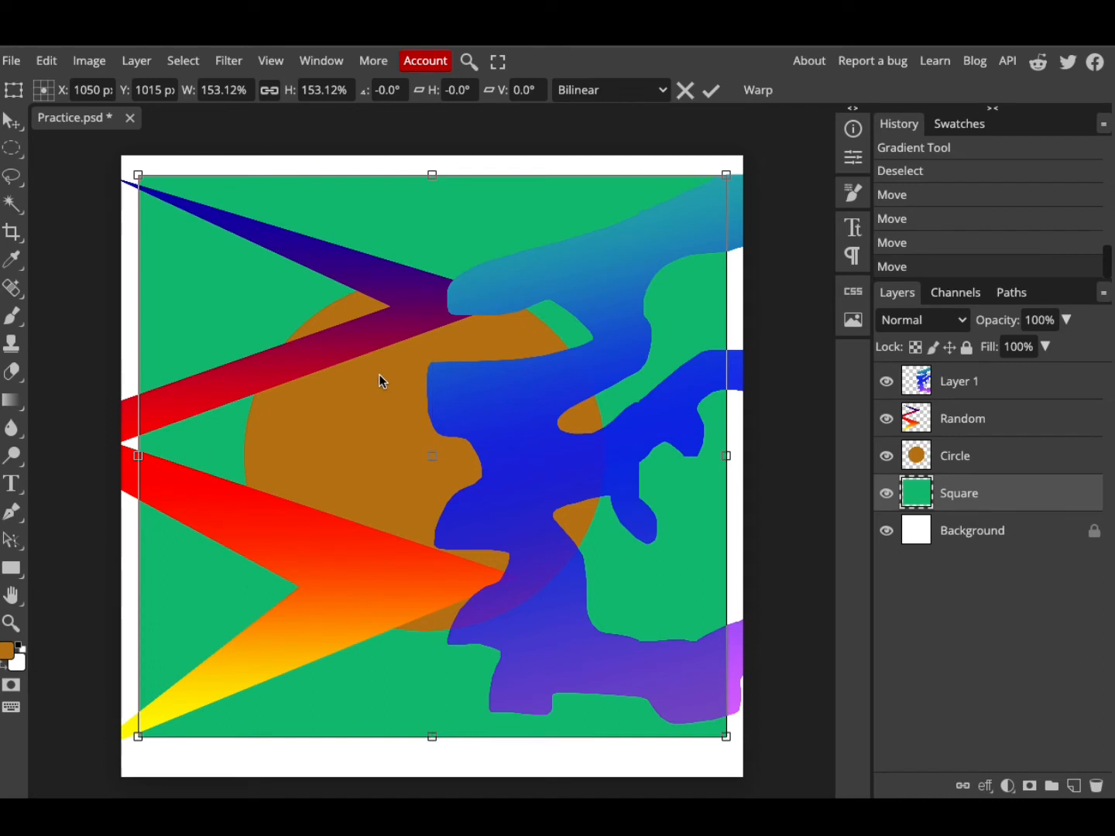
key("Return")
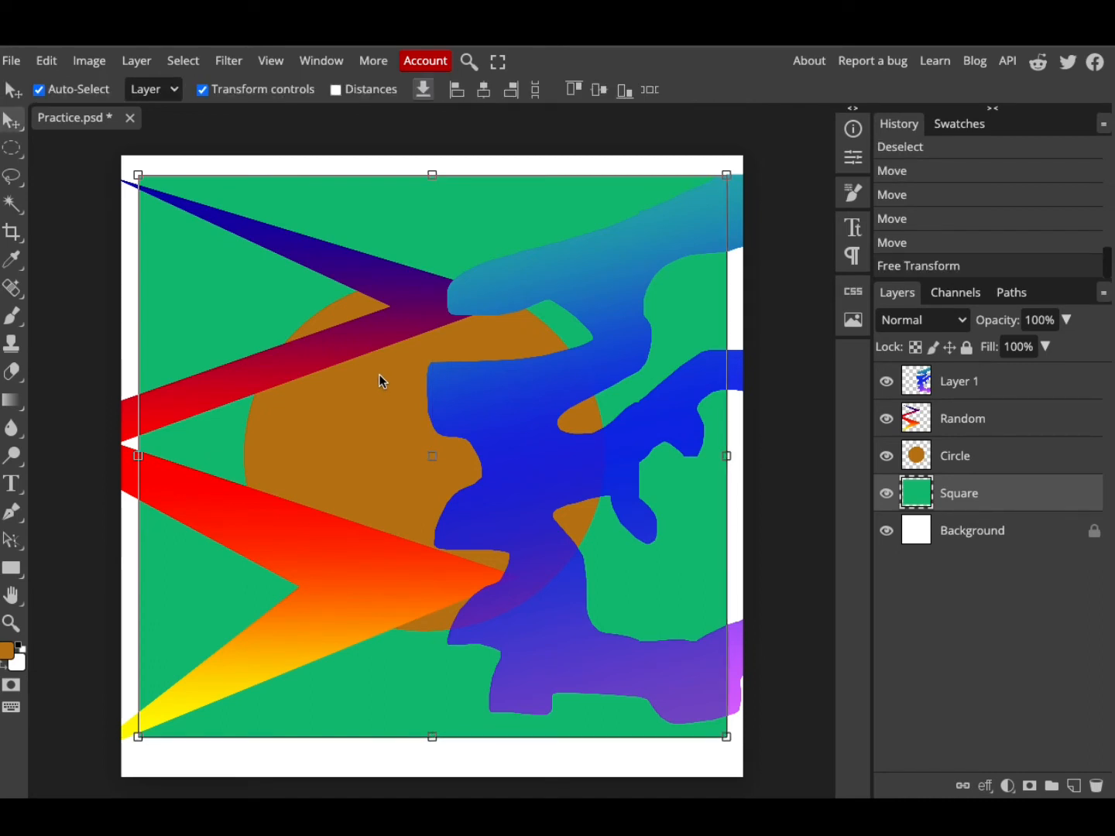
left_click(202, 89)
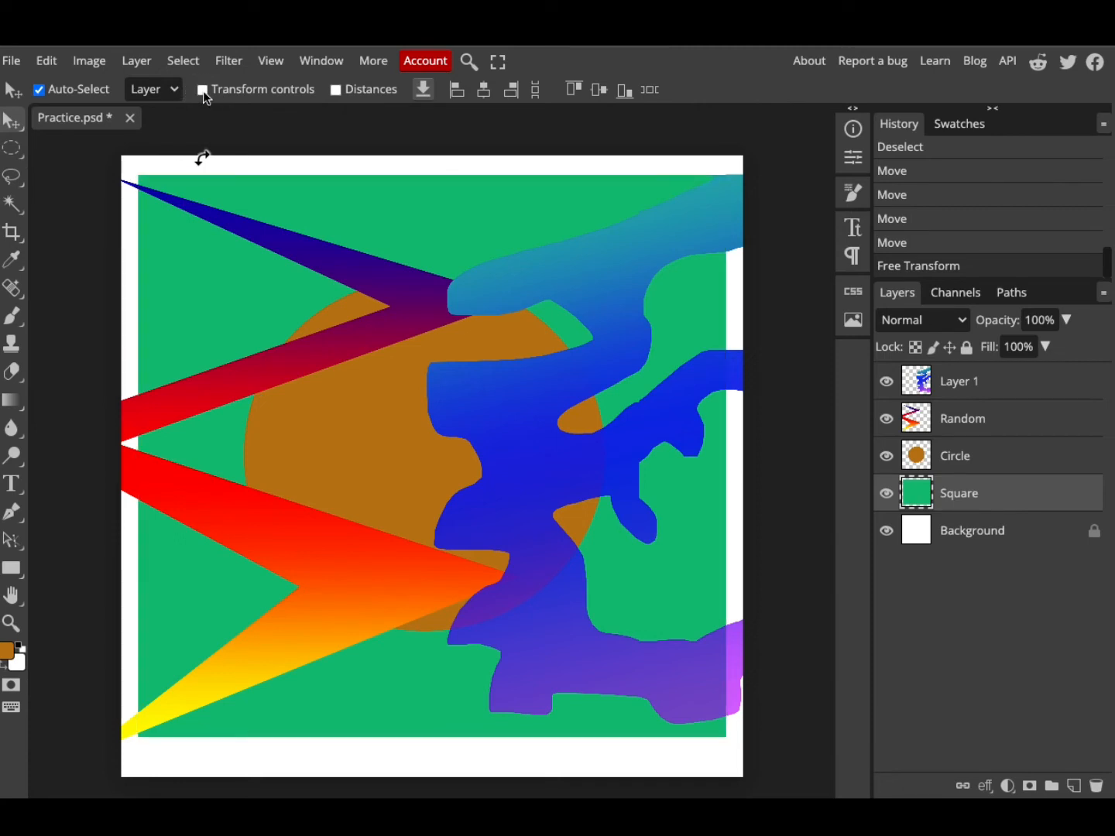
Step: Duplicate the Square layer
left_click(993, 496)
right_click(1015, 497)
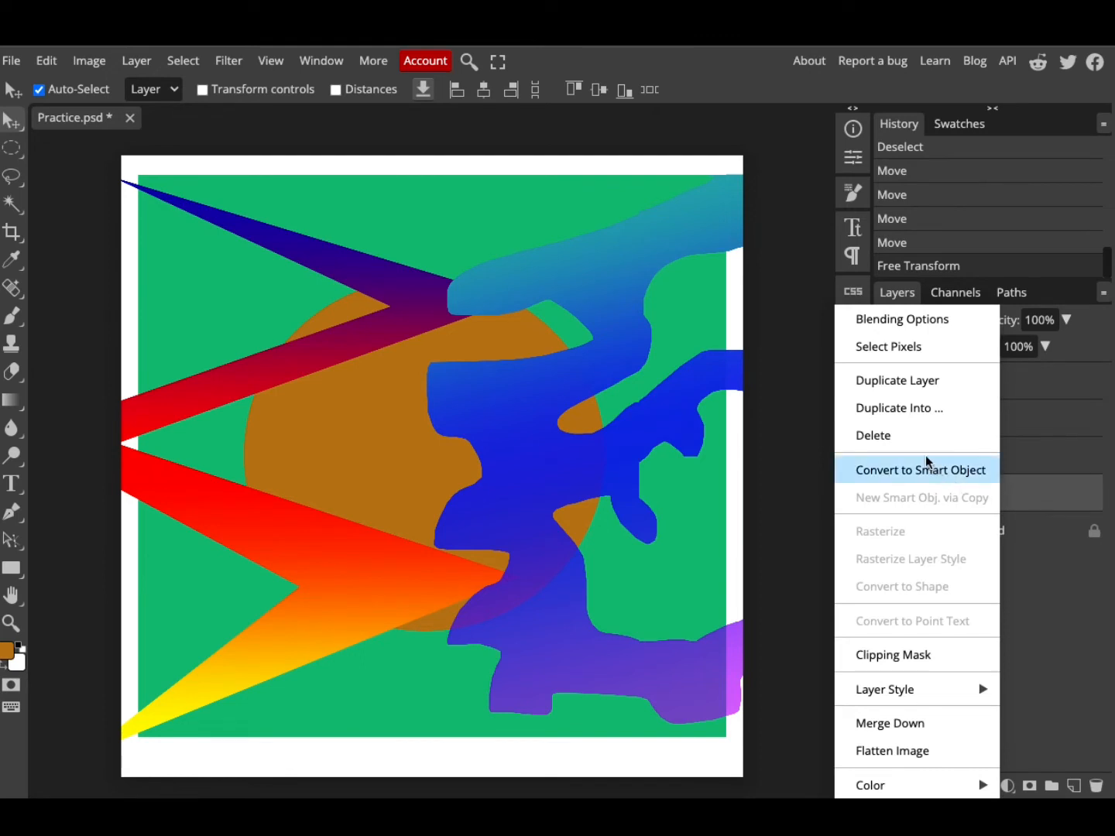
left_click(907, 383)
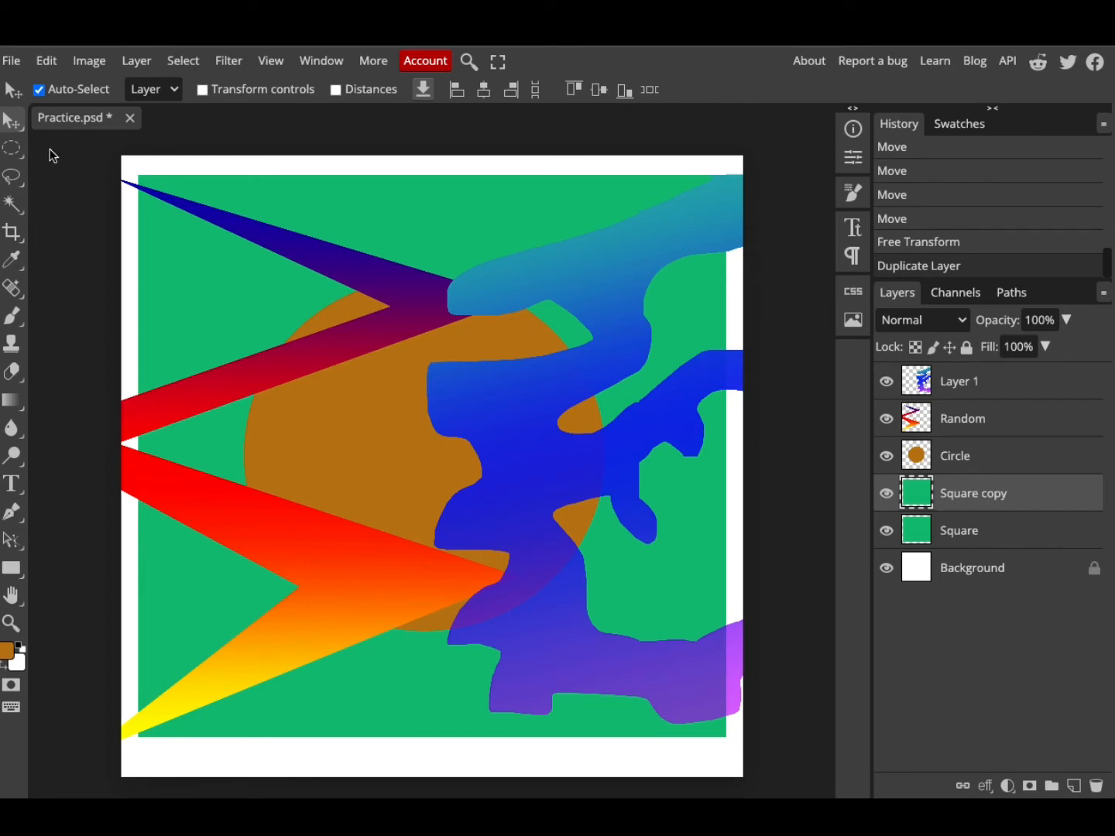
Step: Set the foreground colour to a dark green and fill the square on the Square copy layer with the Paint Bucket
left_click(17, 405)
left_click(81, 430)
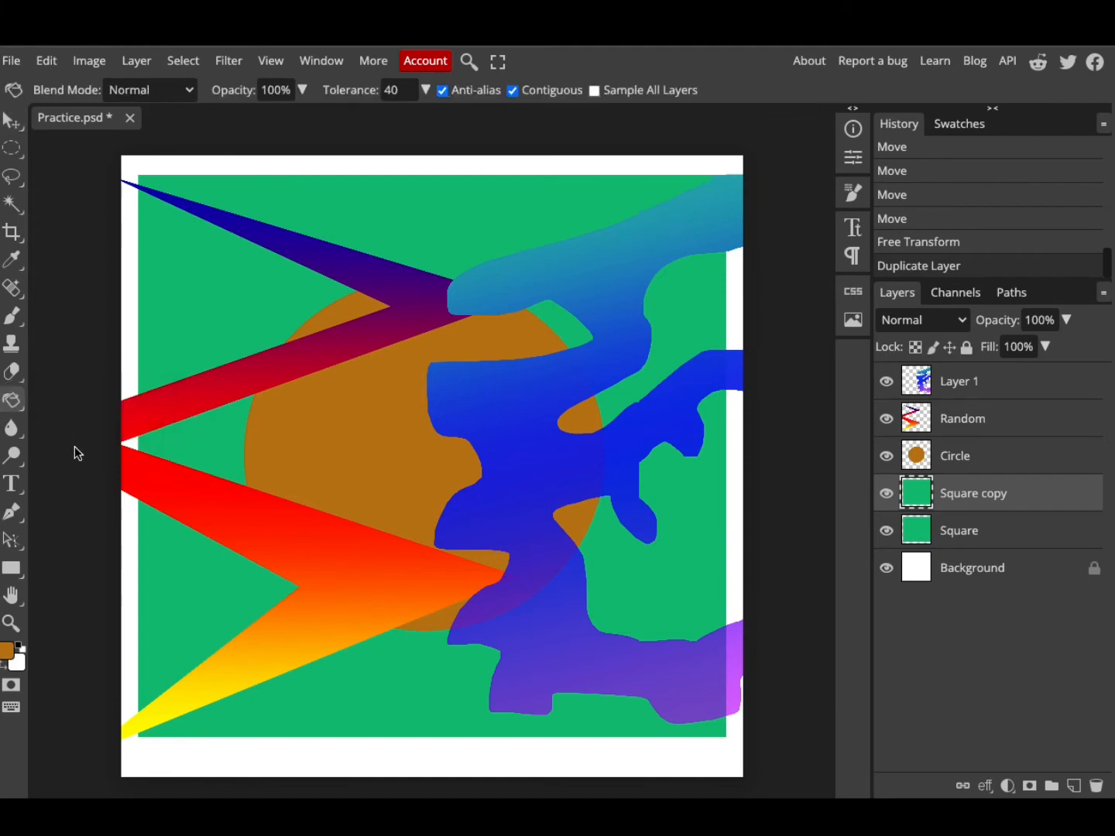
left_click(8, 650)
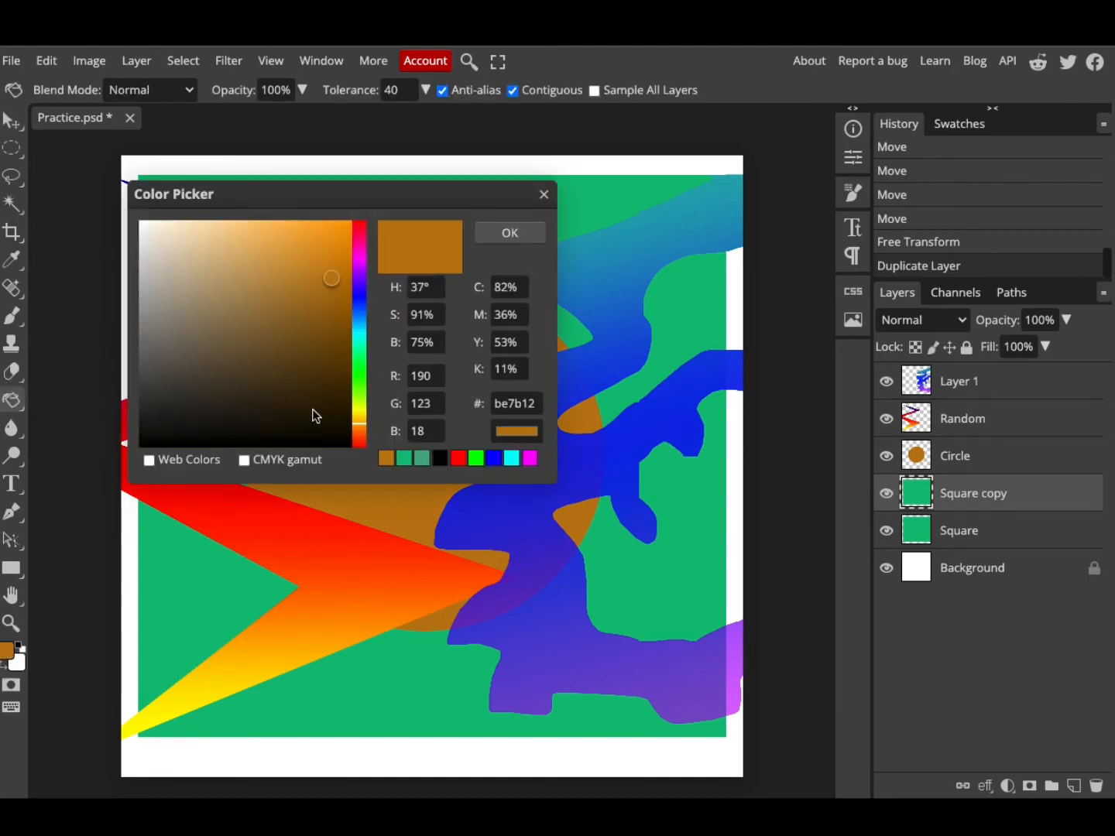
left_click(404, 457)
left_click(341, 365)
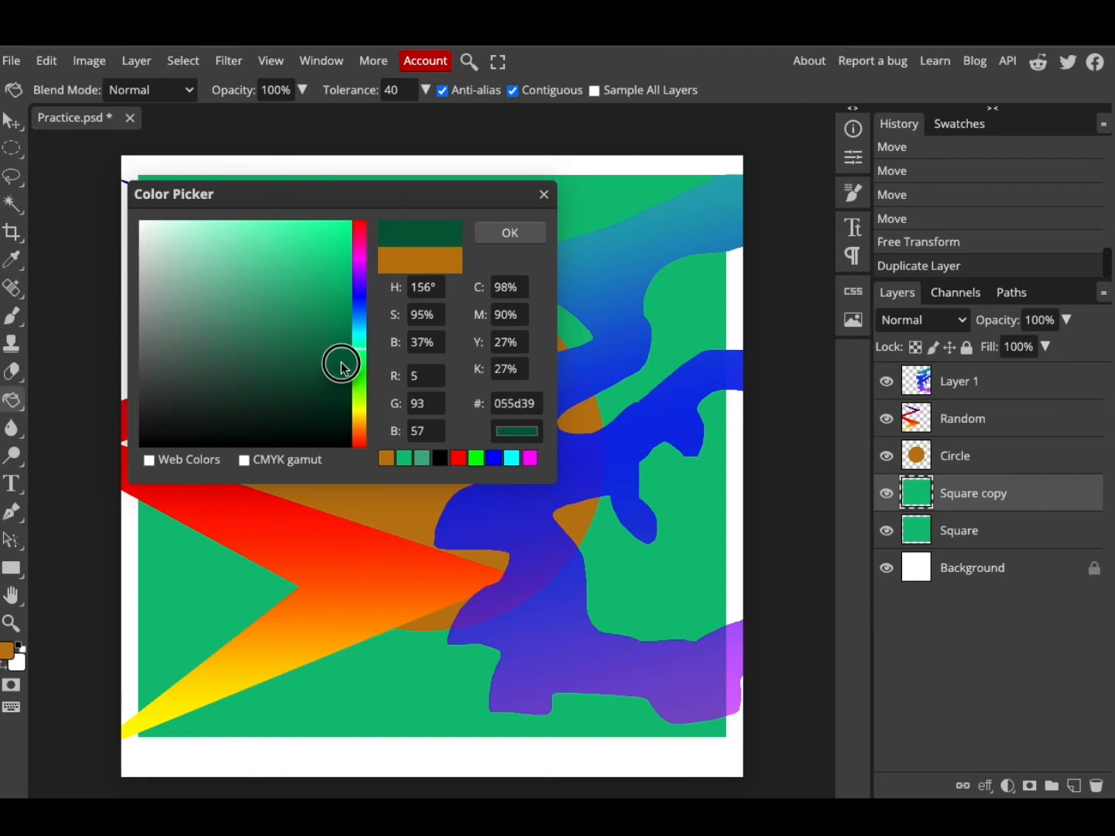
left_click(348, 363)
left_click(527, 235)
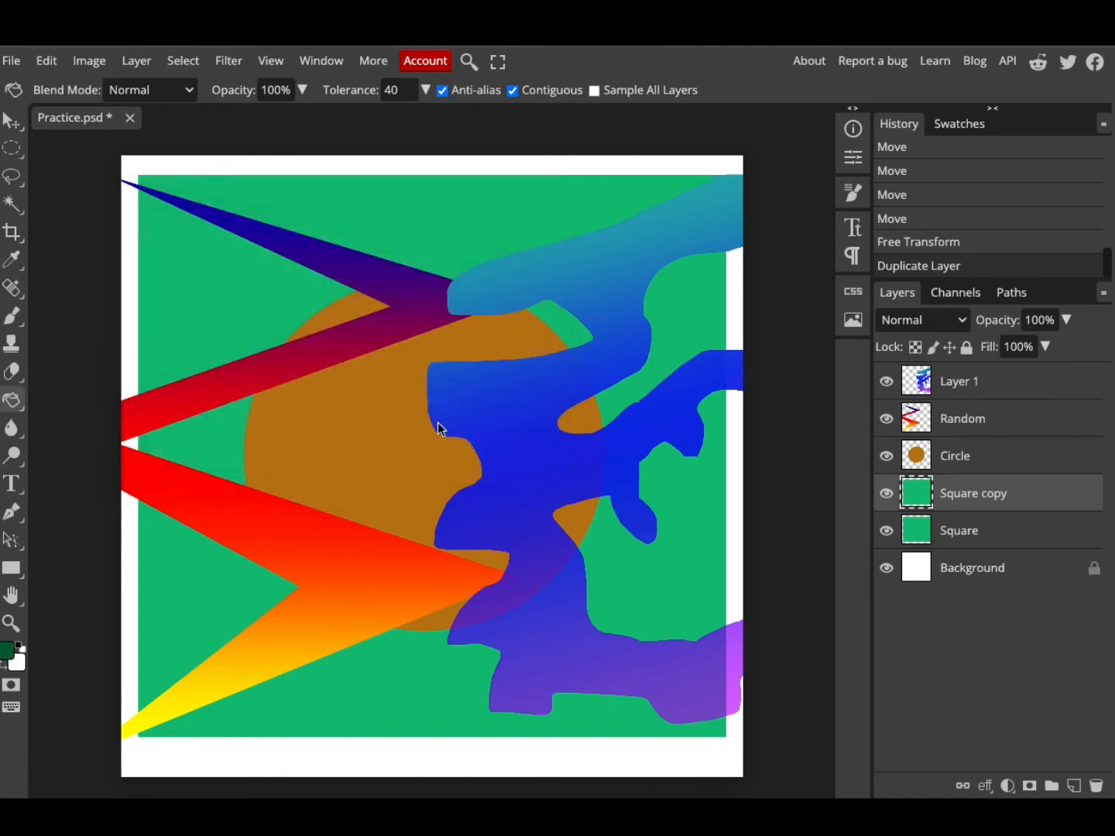
left_click(430, 436)
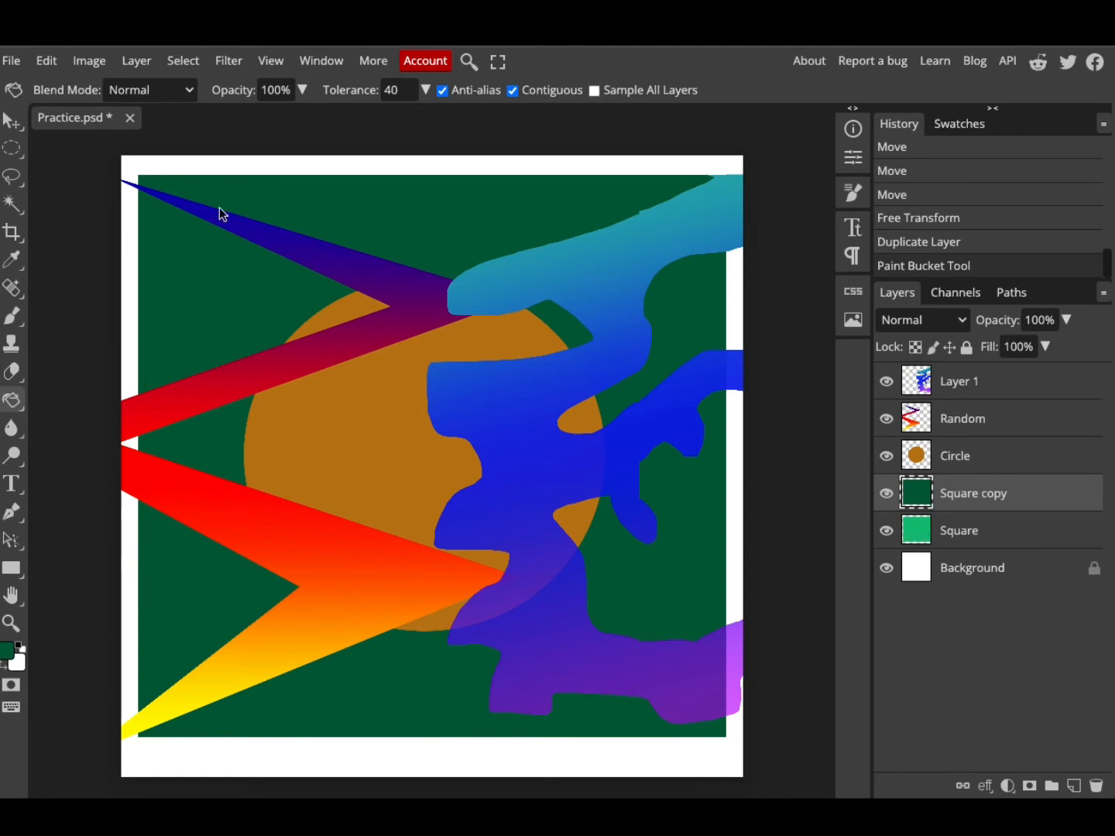
Step: Scale down the dark green square copy and centre it over the larger green square, with the transform controls hidden again
left_click(12, 122)
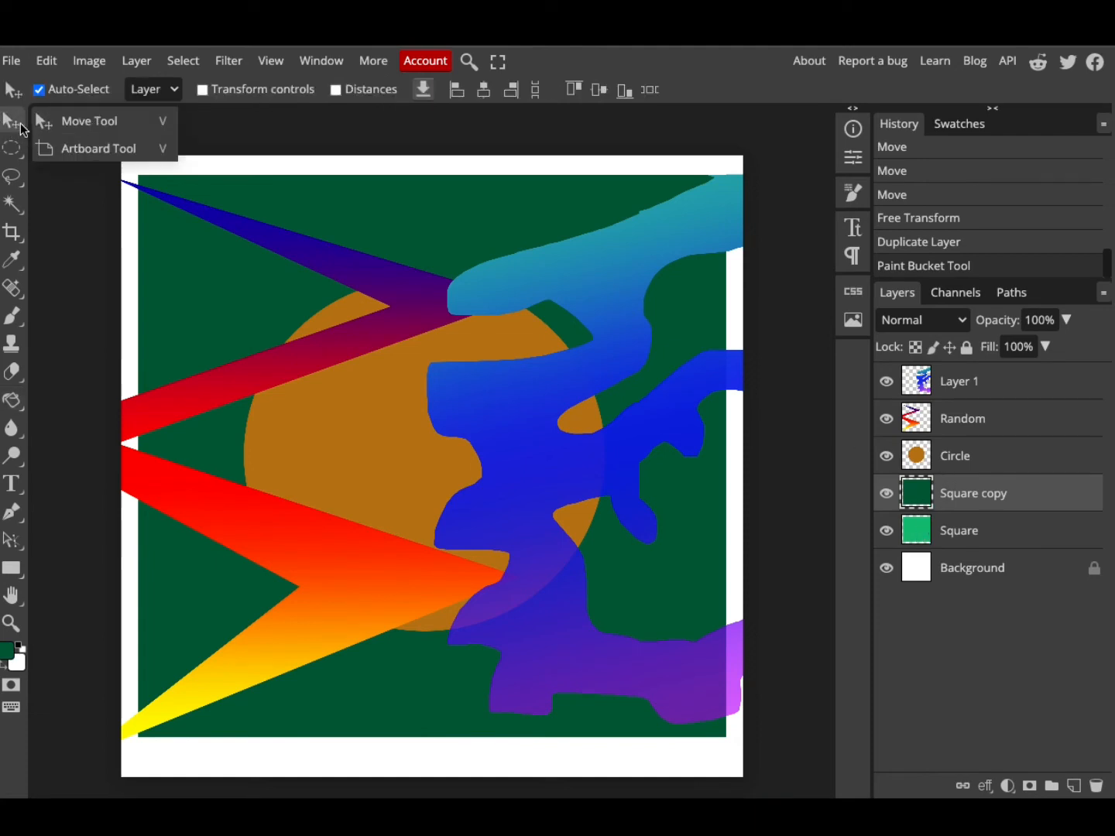
left_click(203, 89)
left_click_drag(136, 176, 235, 268)
left_click_drag(674, 601, 622, 512)
key("Return")
left_click_drag(628, 569, 583, 531)
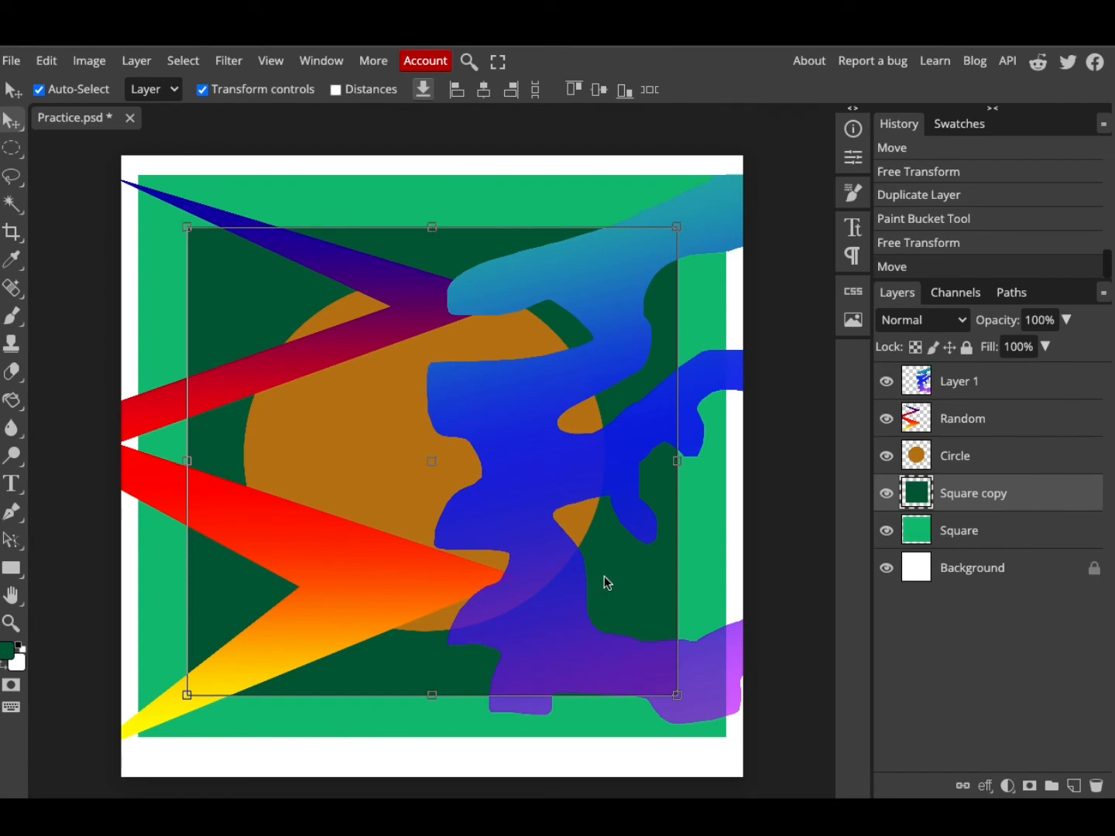
left_click(11, 121)
left_click(202, 90)
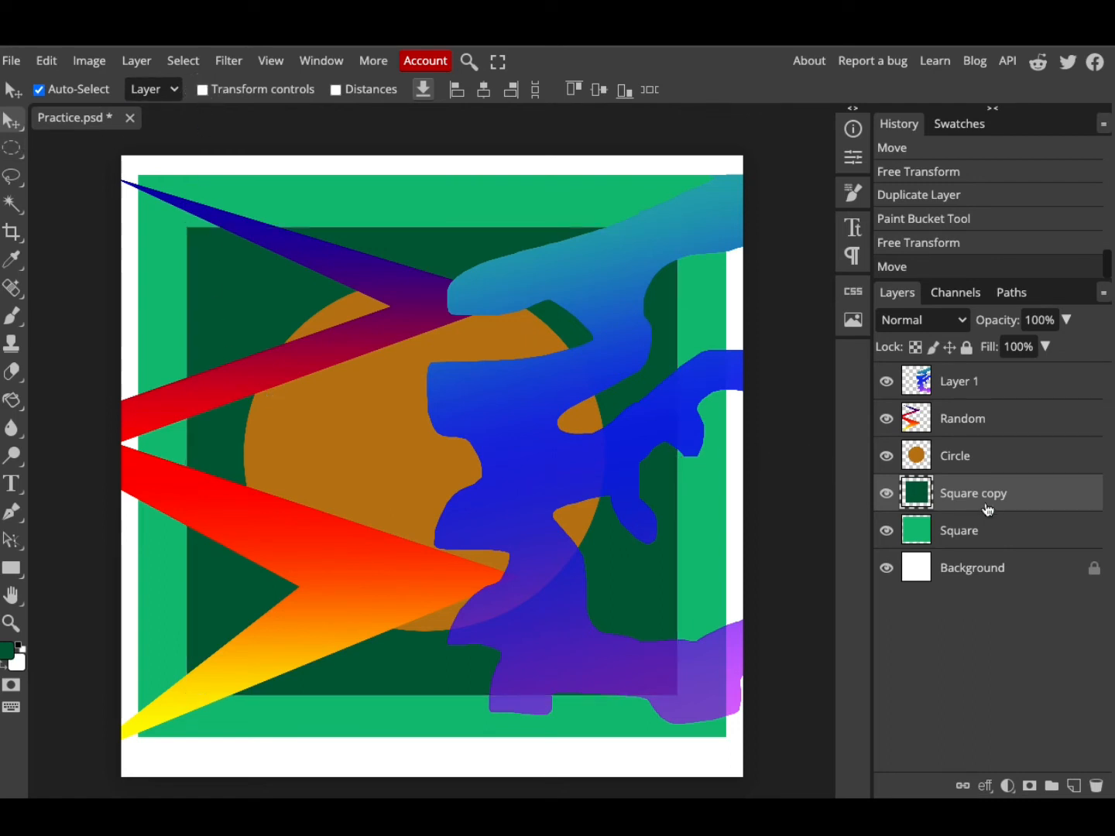
Step: Lower the Square layer's opacity to 22%
left_click(1008, 525)
left_click(1066, 319)
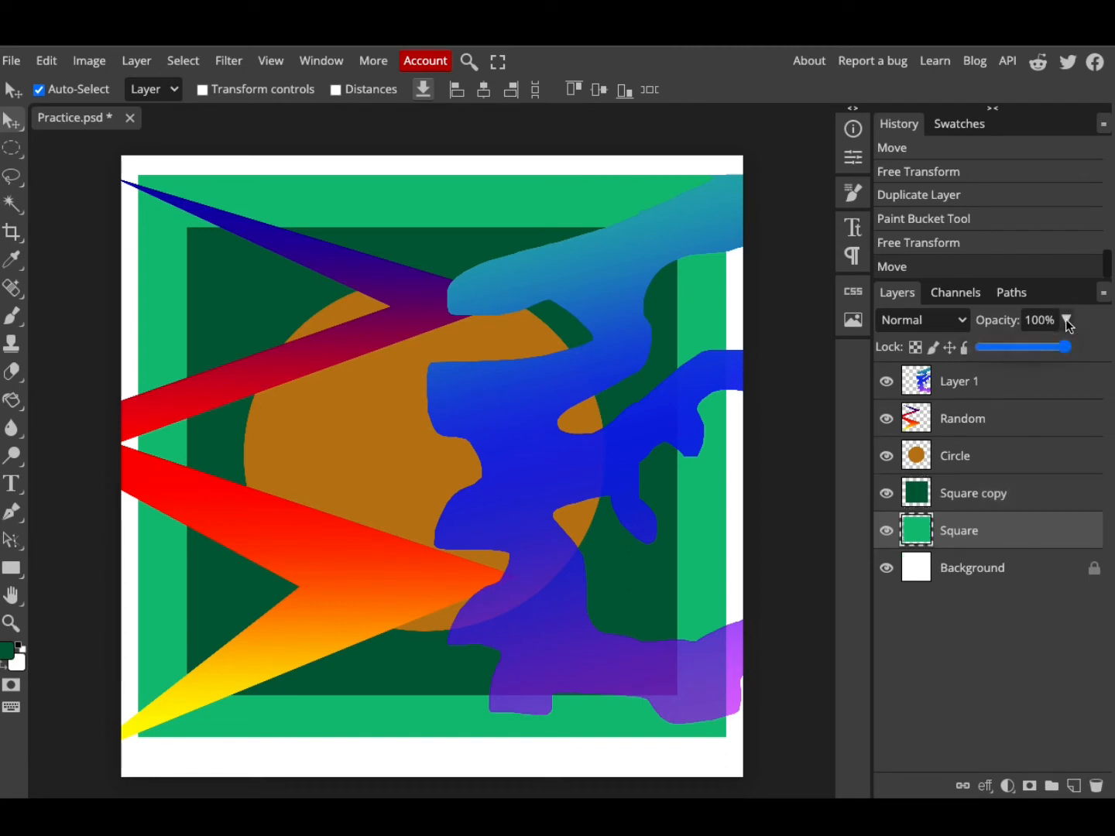
left_click_drag(1066, 347, 1000, 350)
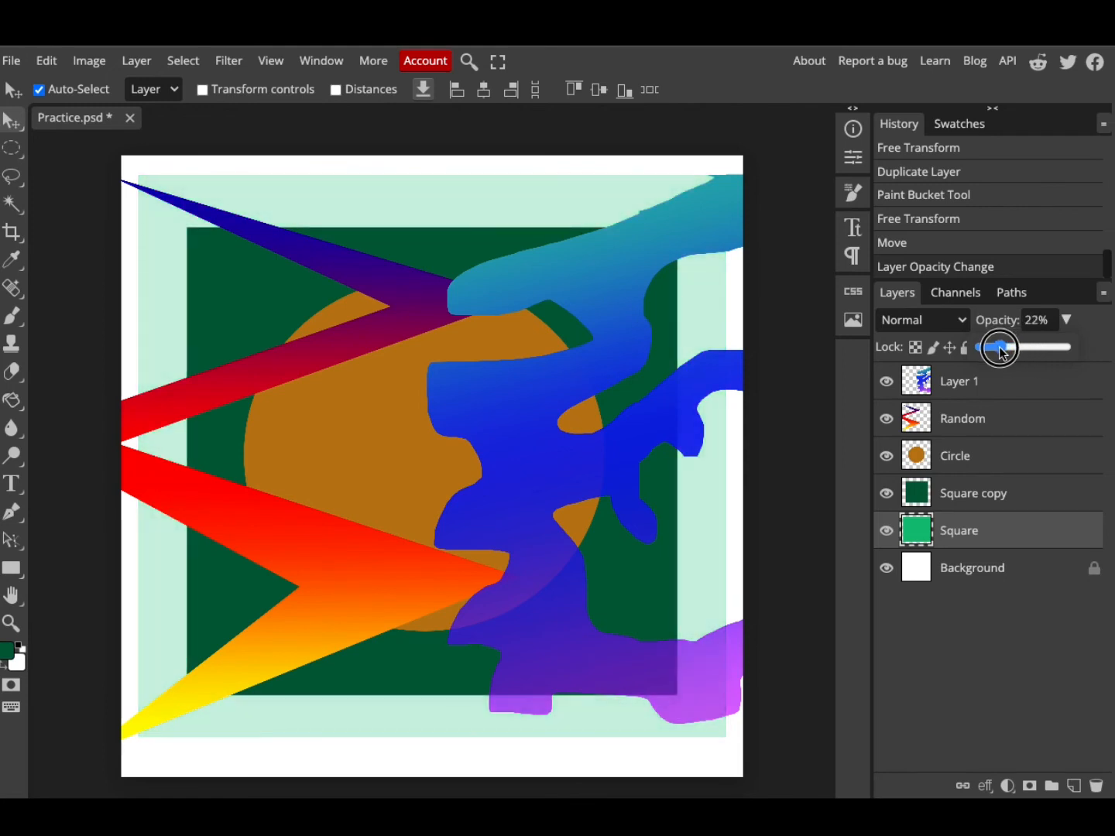
Step: Lower the Circle layer's opacity to 61%
left_click(998, 491)
left_click(996, 456)
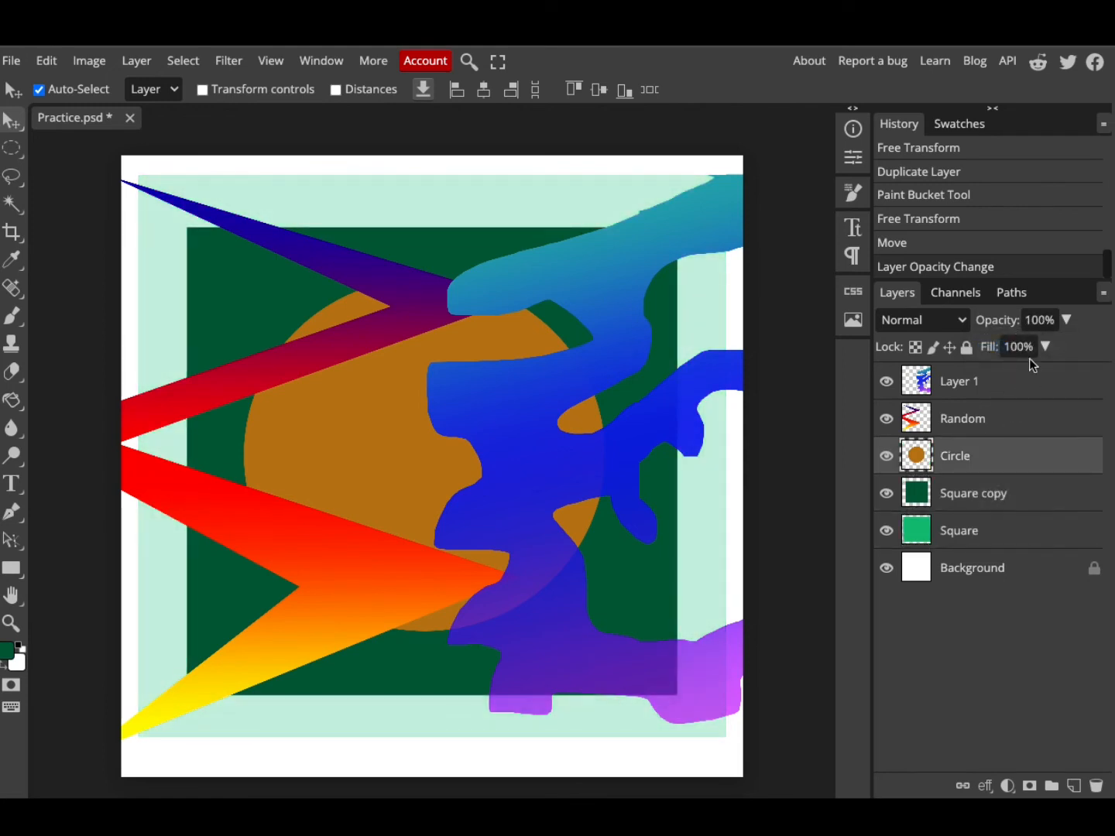
left_click(1066, 320)
left_click_drag(1067, 348, 1032, 365)
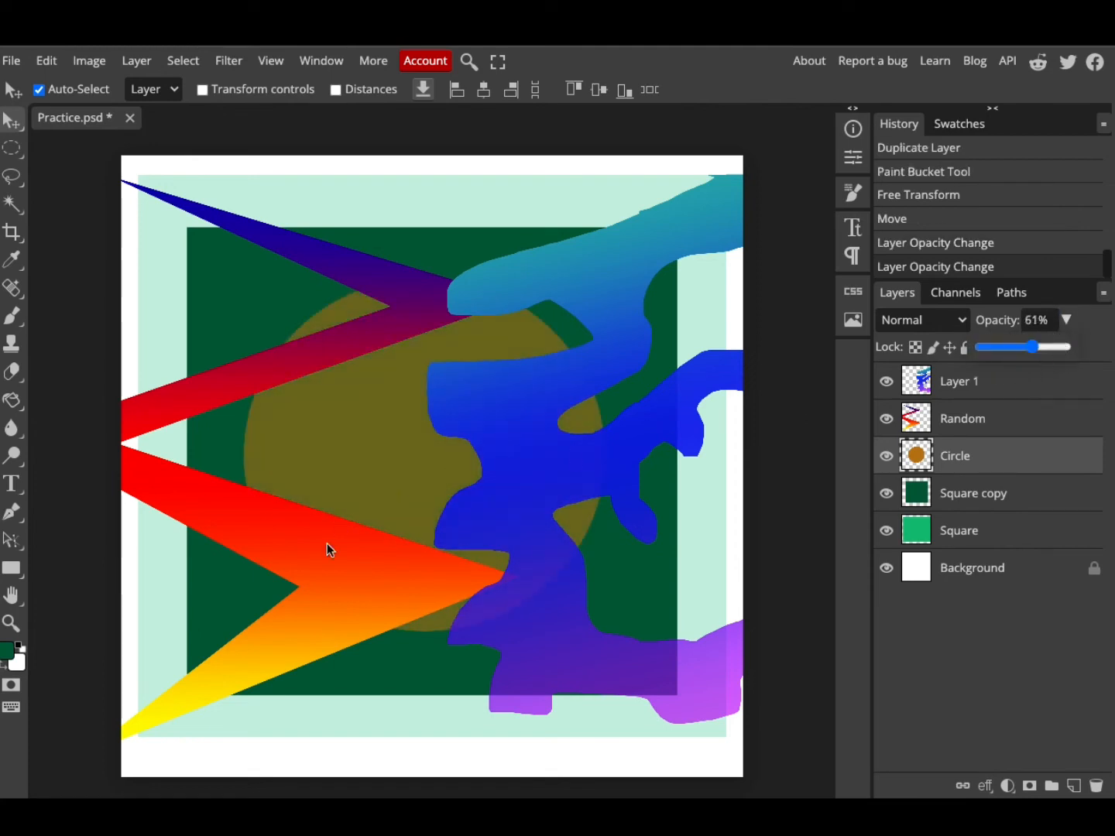
Step: Lower the Random layer's opacity to 23%
left_click(308, 553)
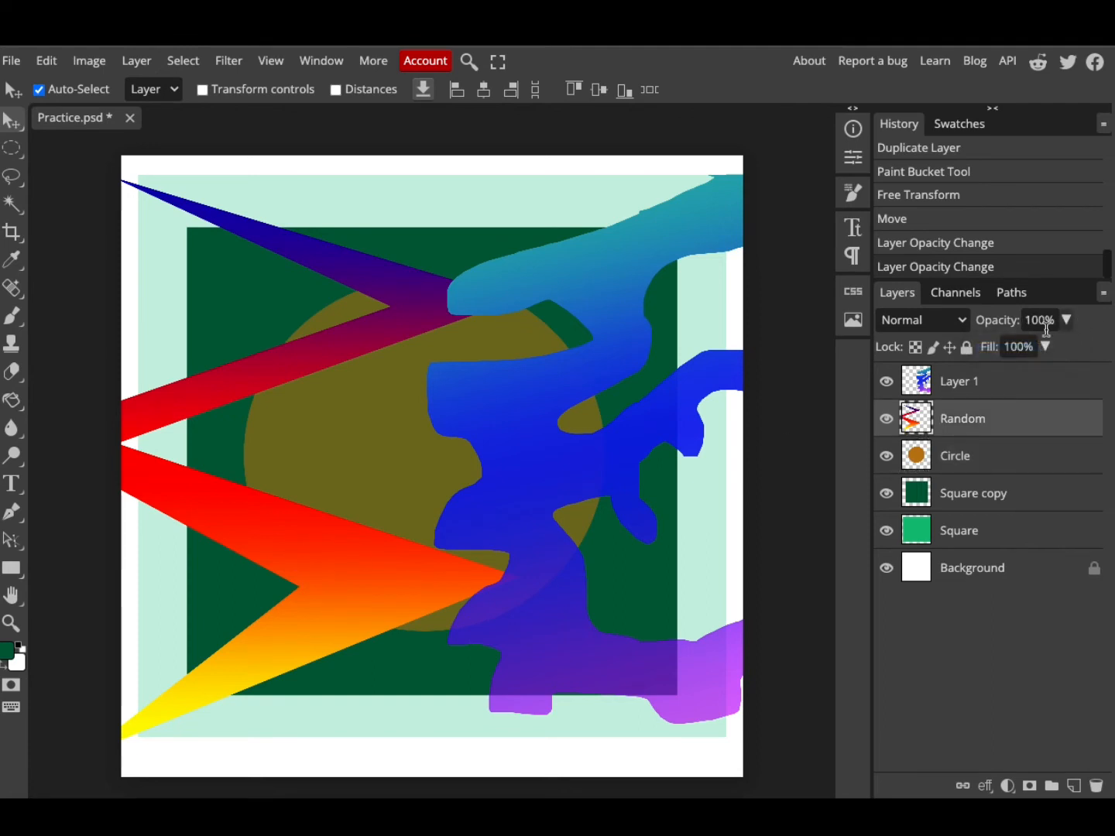
left_click(496, 418)
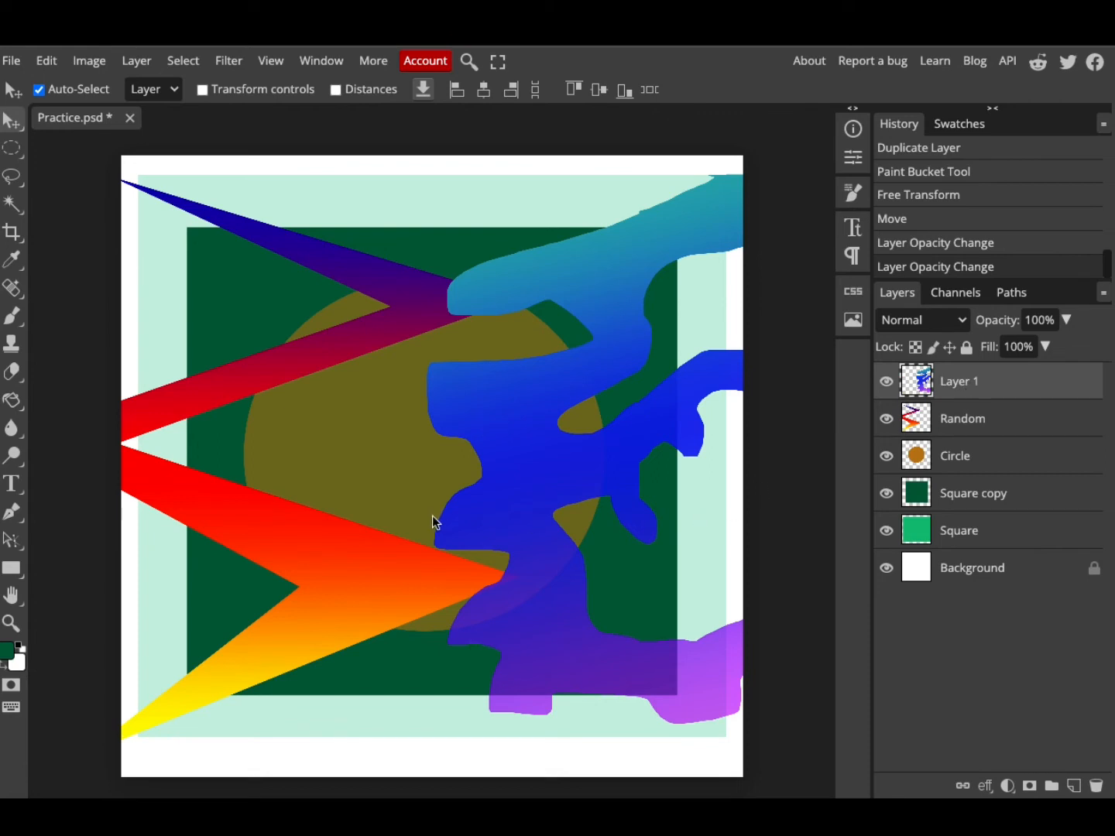
left_click(383, 566)
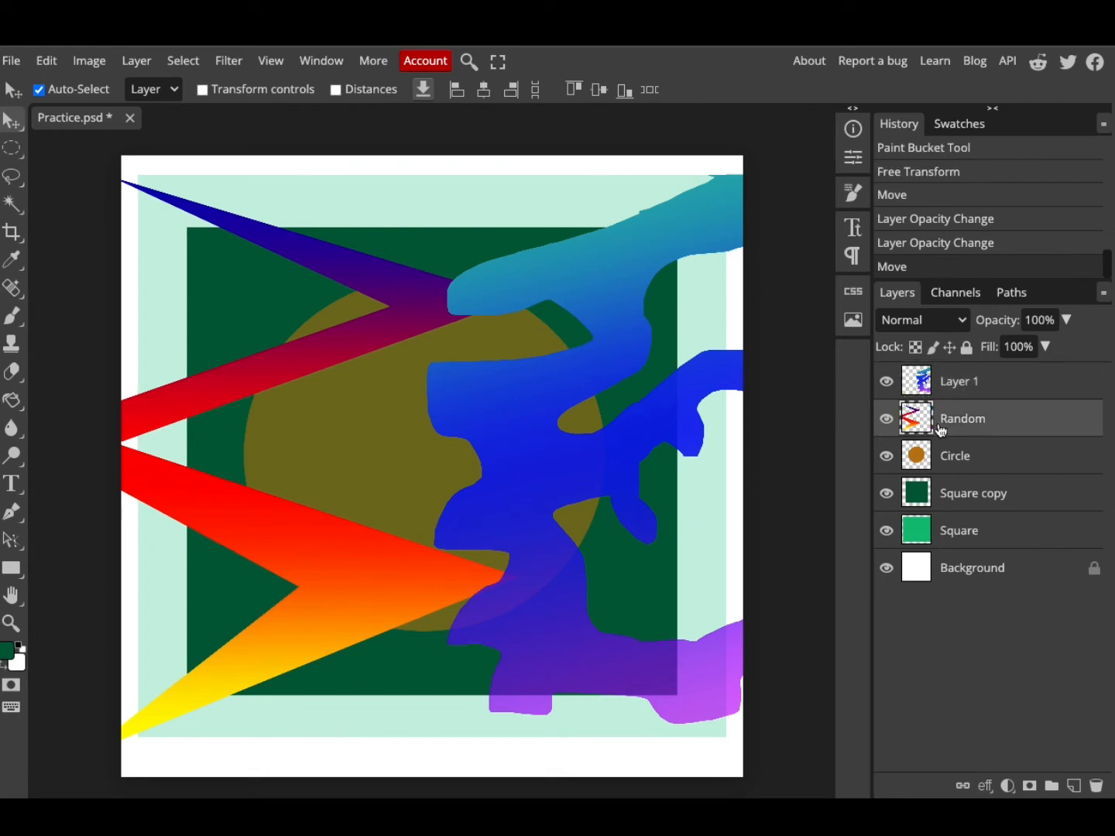
left_click(1072, 324)
left_click_drag(1069, 345, 996, 369)
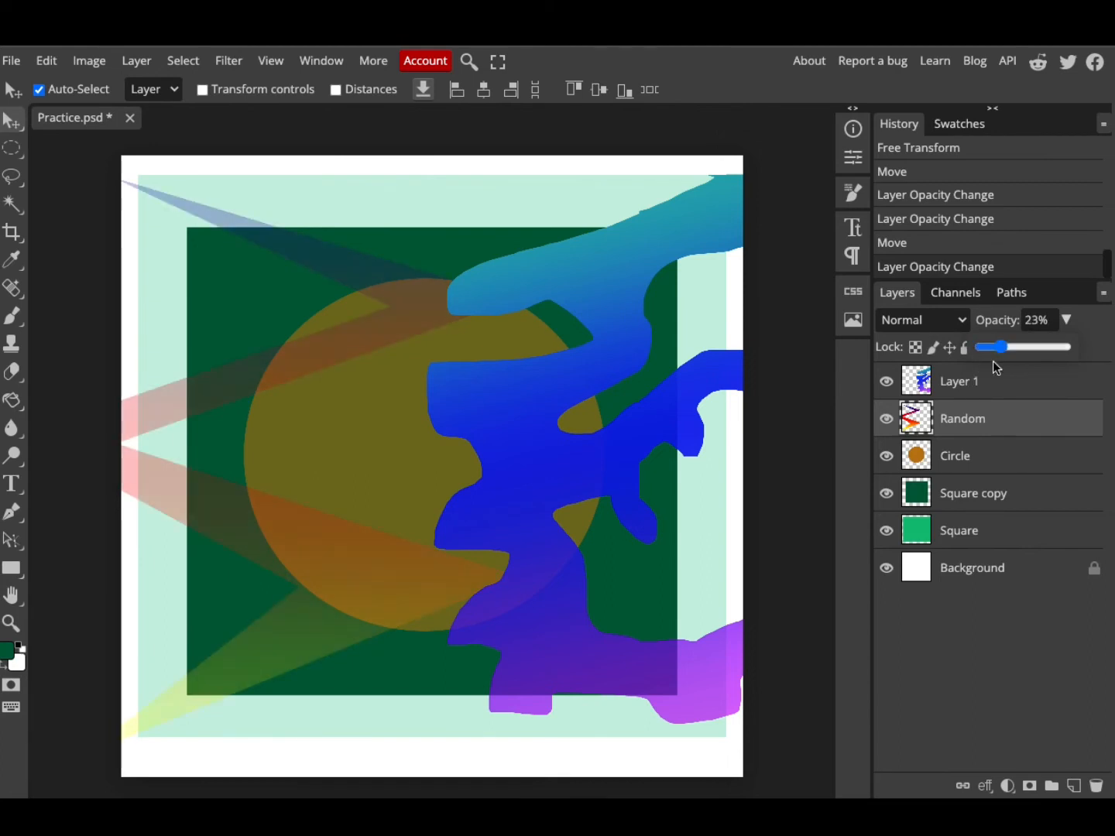
Step: Try out different opacities on Layer 1 and return it to 100%
left_click(482, 408)
left_click(1065, 317)
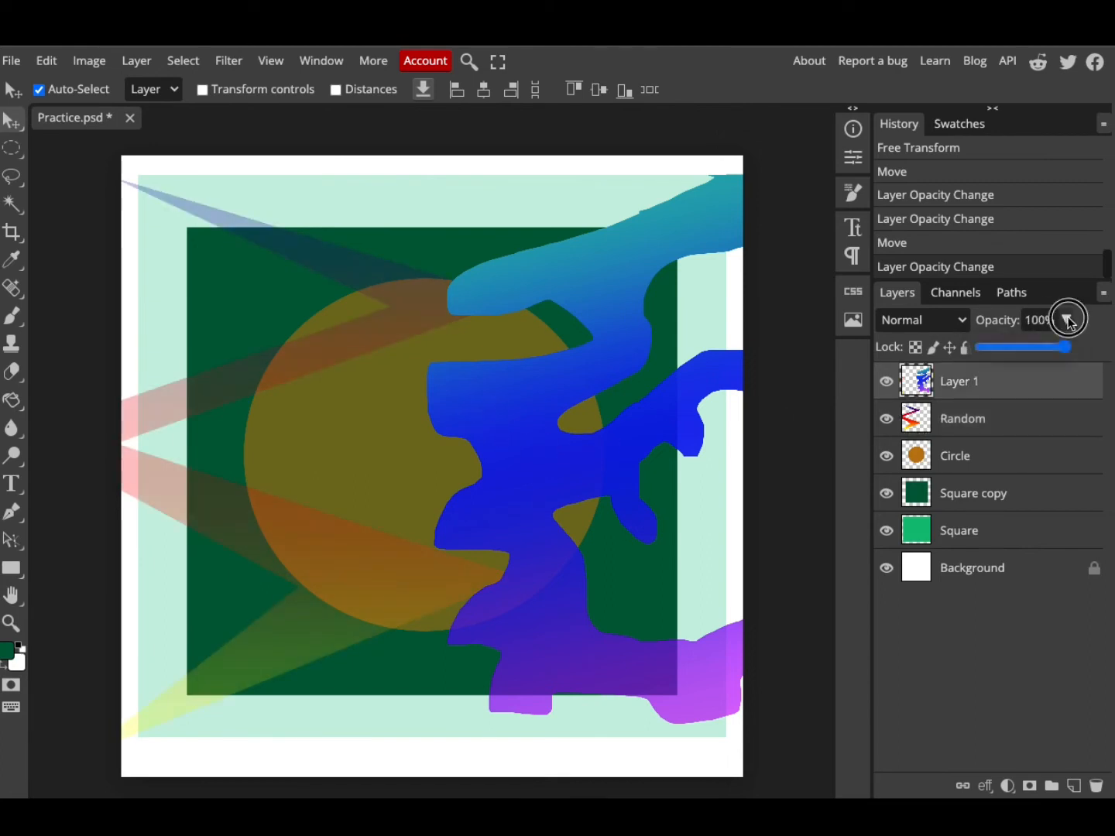
left_click_drag(1065, 346, 1103, 350)
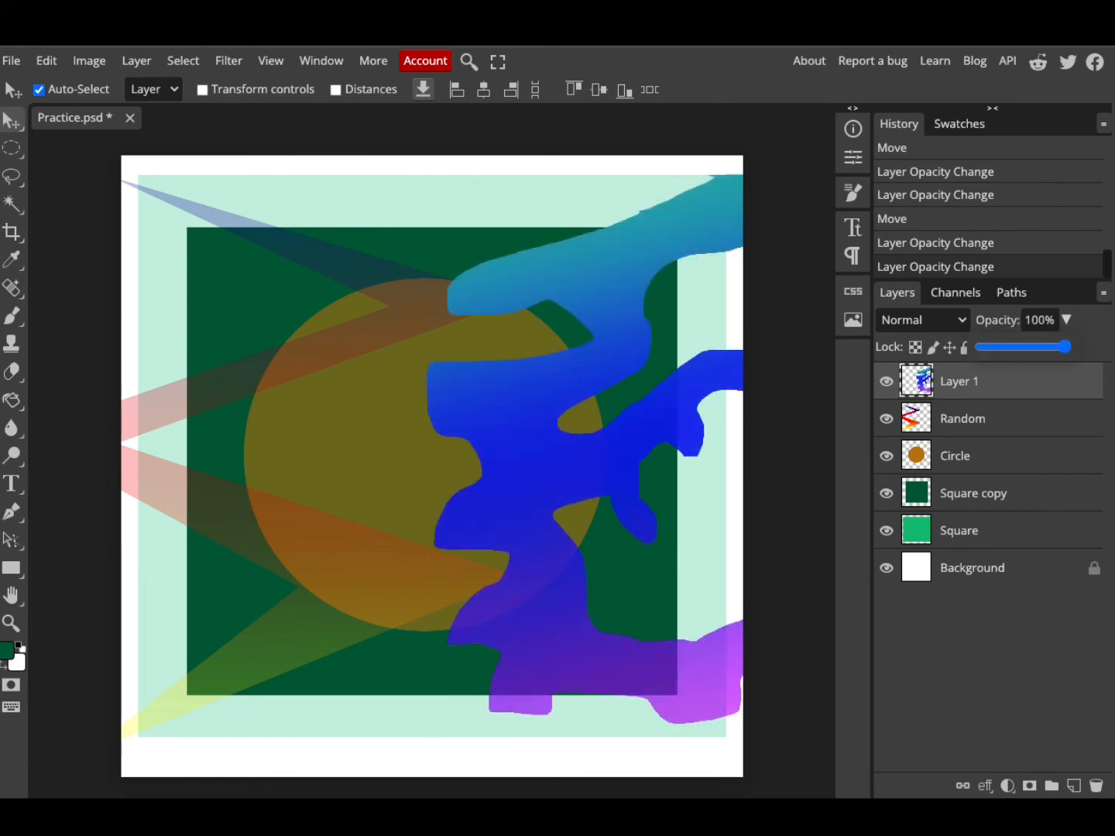
Step: Restore the opacity of the Random and Circle layers to 100%
left_click(1037, 419)
left_click(1065, 317)
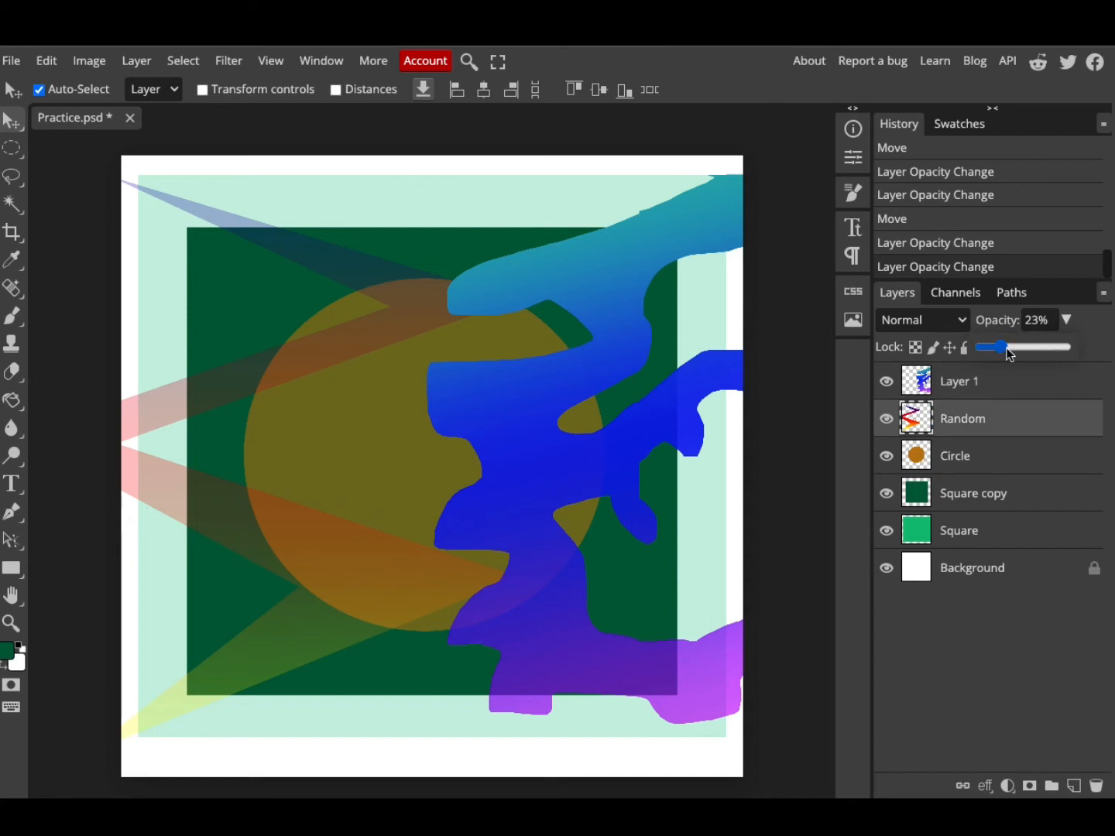
left_click_drag(1001, 346, 1099, 350)
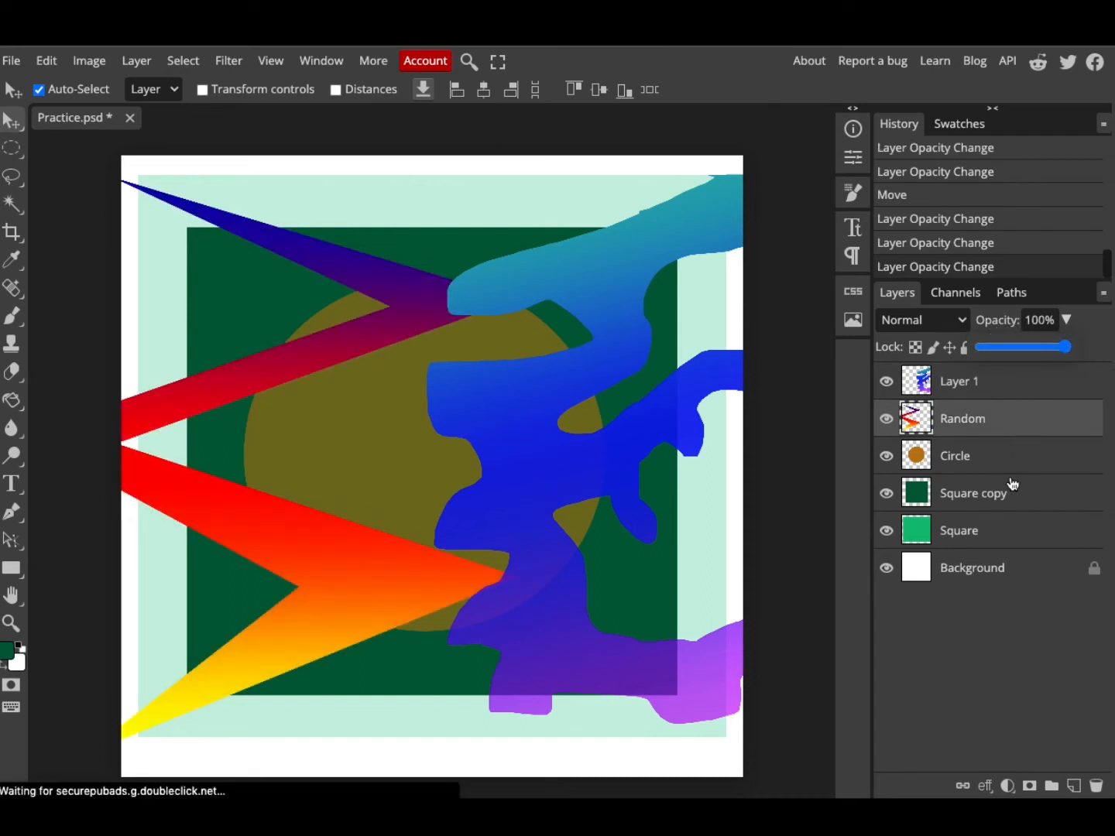
left_click(1023, 453)
left_click(1067, 319)
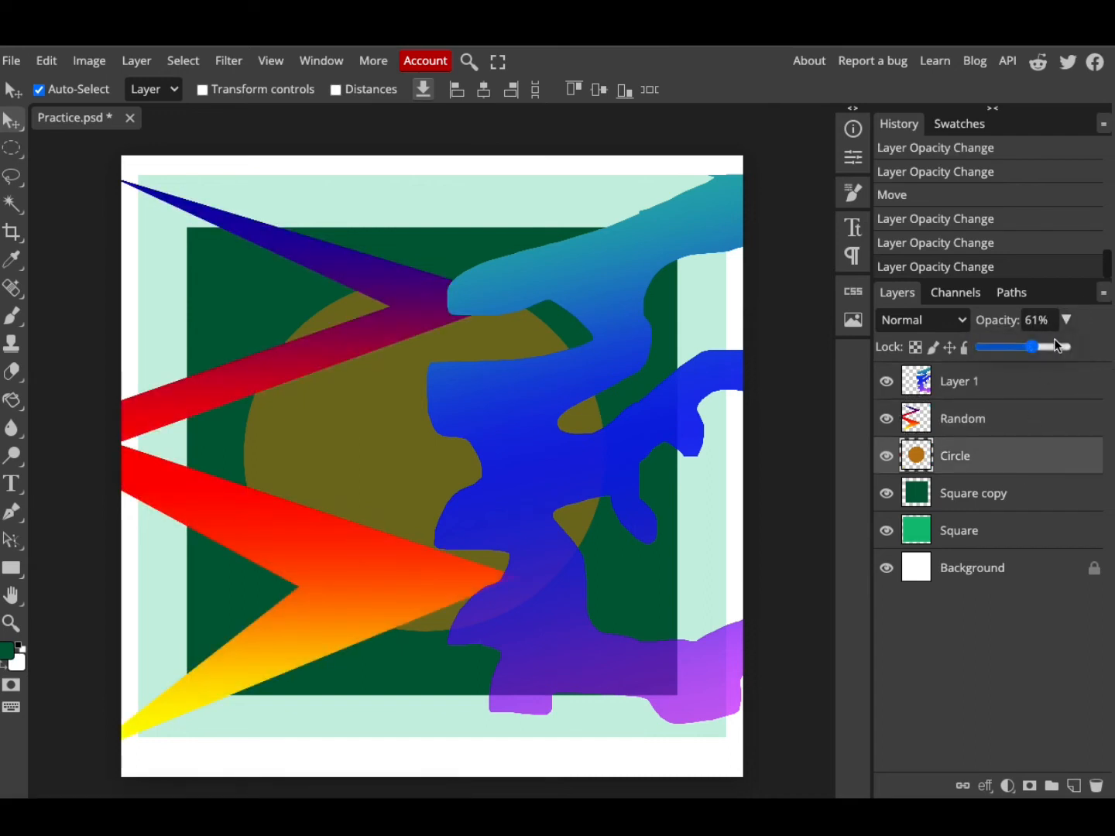
left_click_drag(1034, 349, 1084, 349)
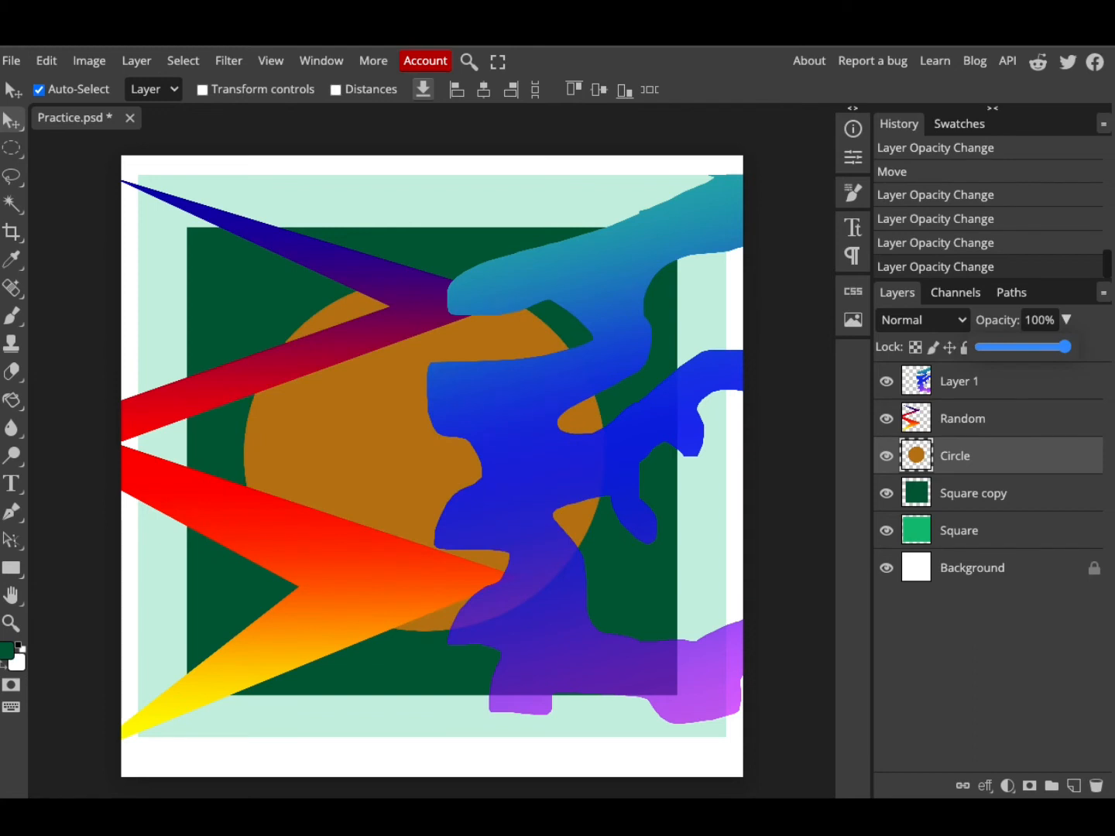
Step: Add a new empty layer above Layer 1 and activate the Brush Tool
left_click(1032, 501)
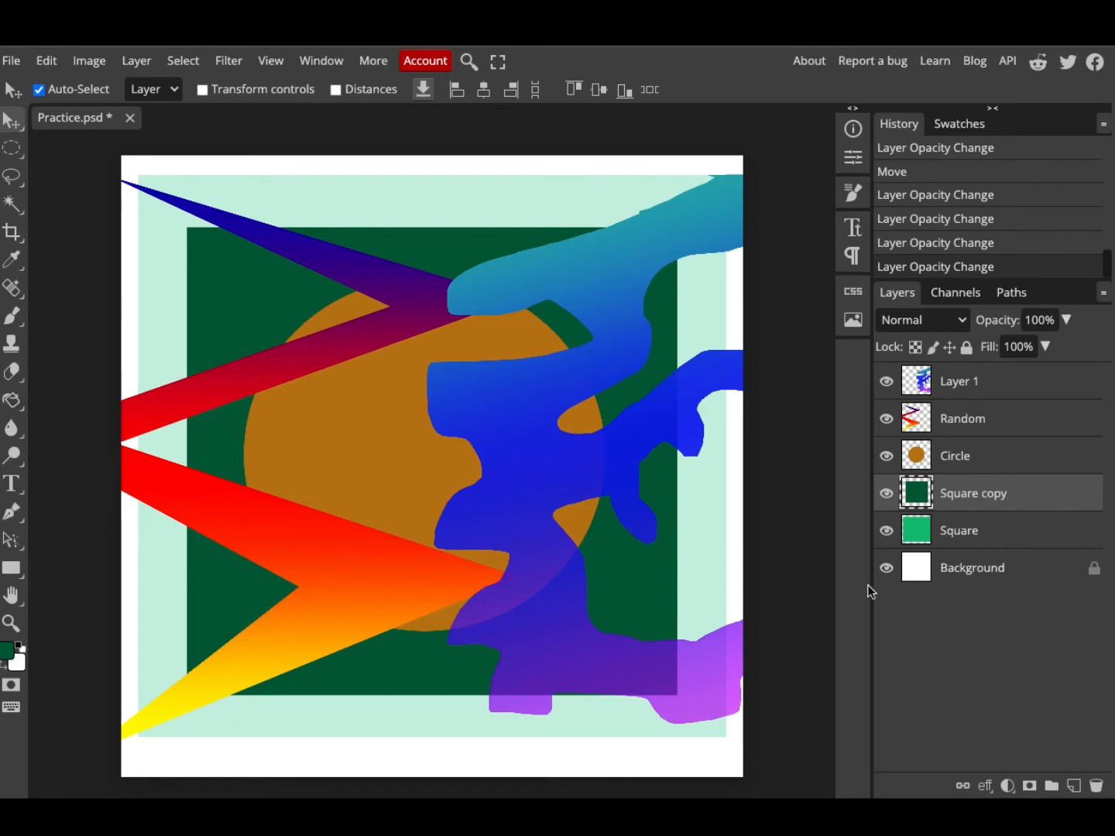
left_click(1021, 384)
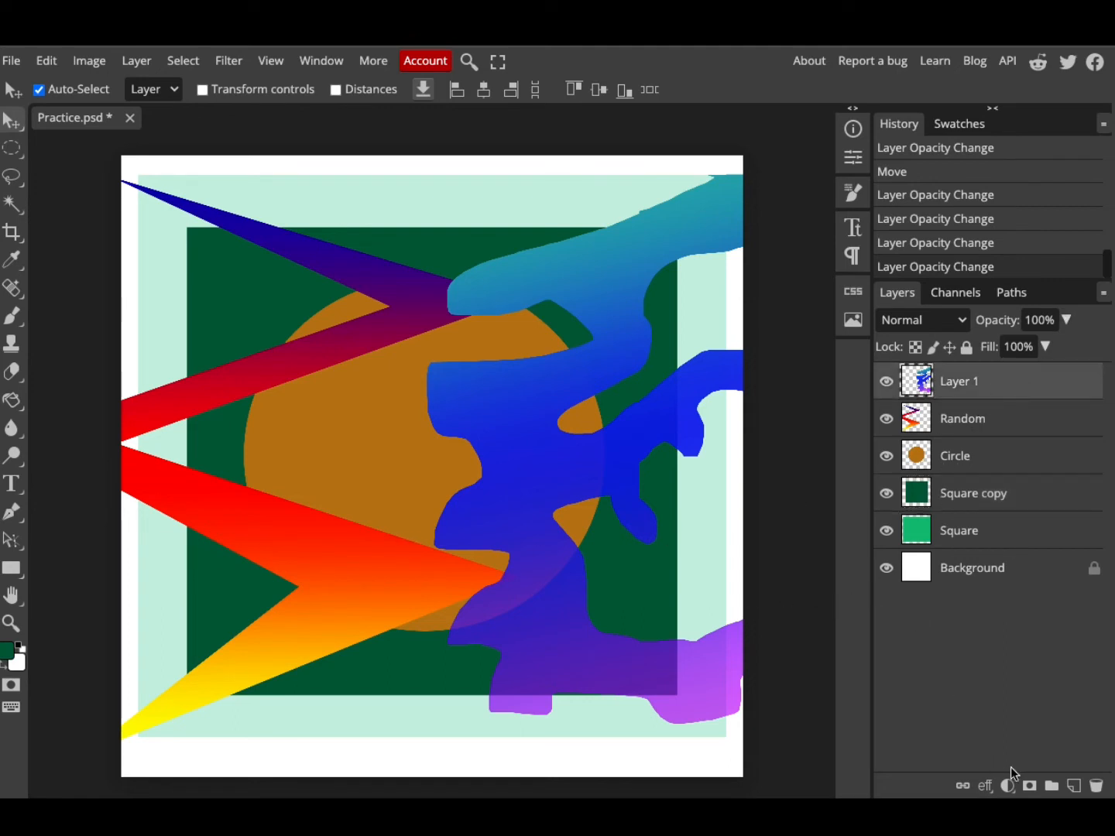
left_click(1075, 786)
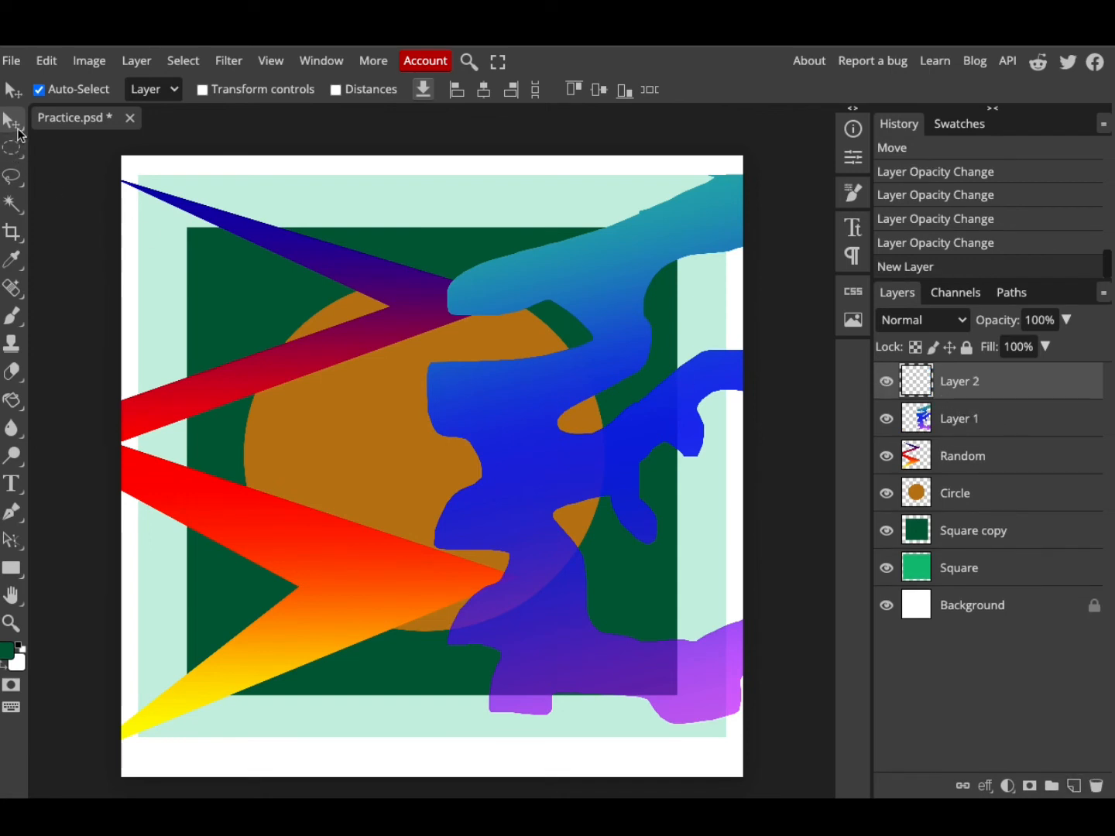
left_click(16, 326)
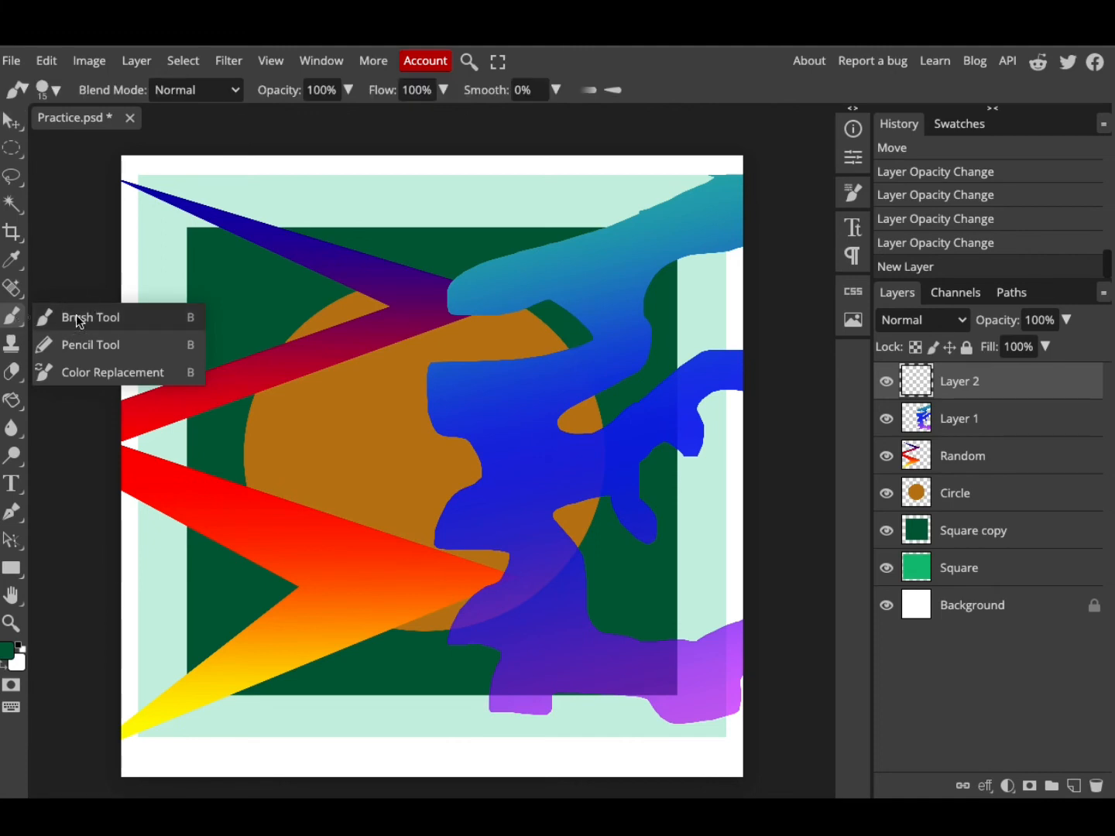
left_click(77, 319)
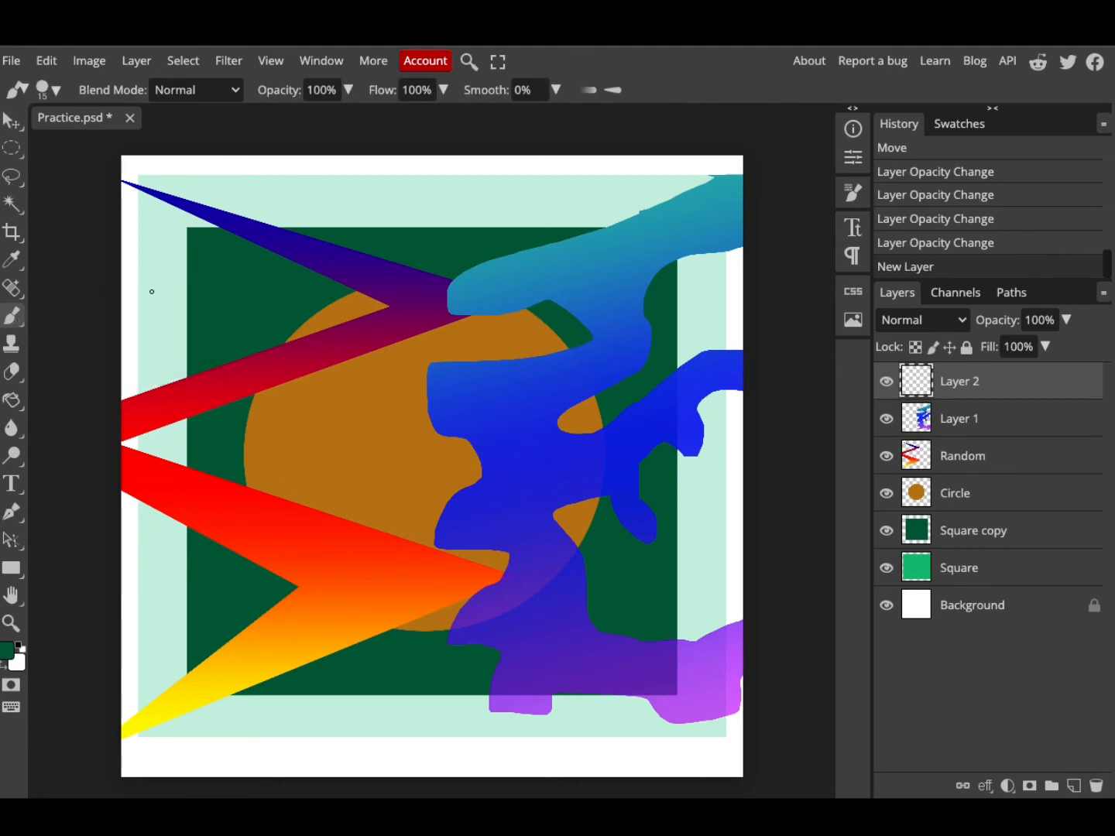
left_click(13, 317)
left_click(78, 318)
Step: Rename Layer 1 to Random2 and the new empty layer above it to Brush Strokes
left_click(959, 387)
left_click(960, 422)
double_click(959, 424)
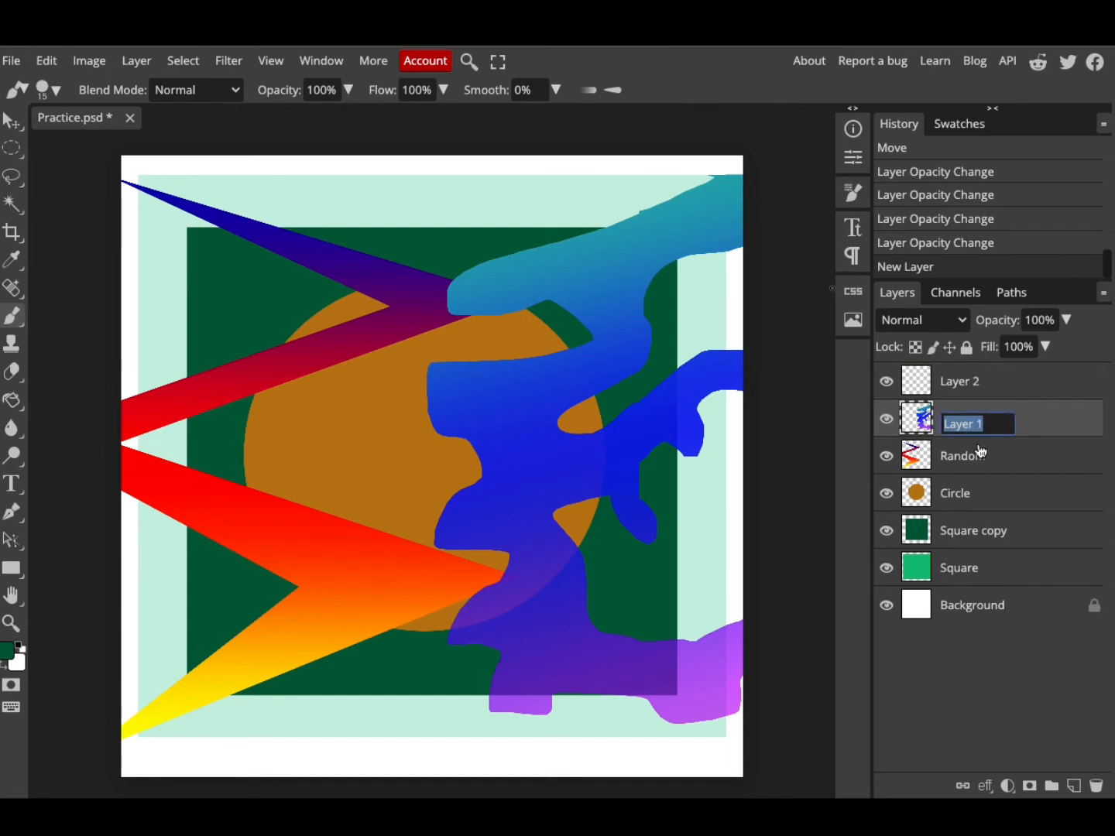
type("Random2")
left_click(964, 383)
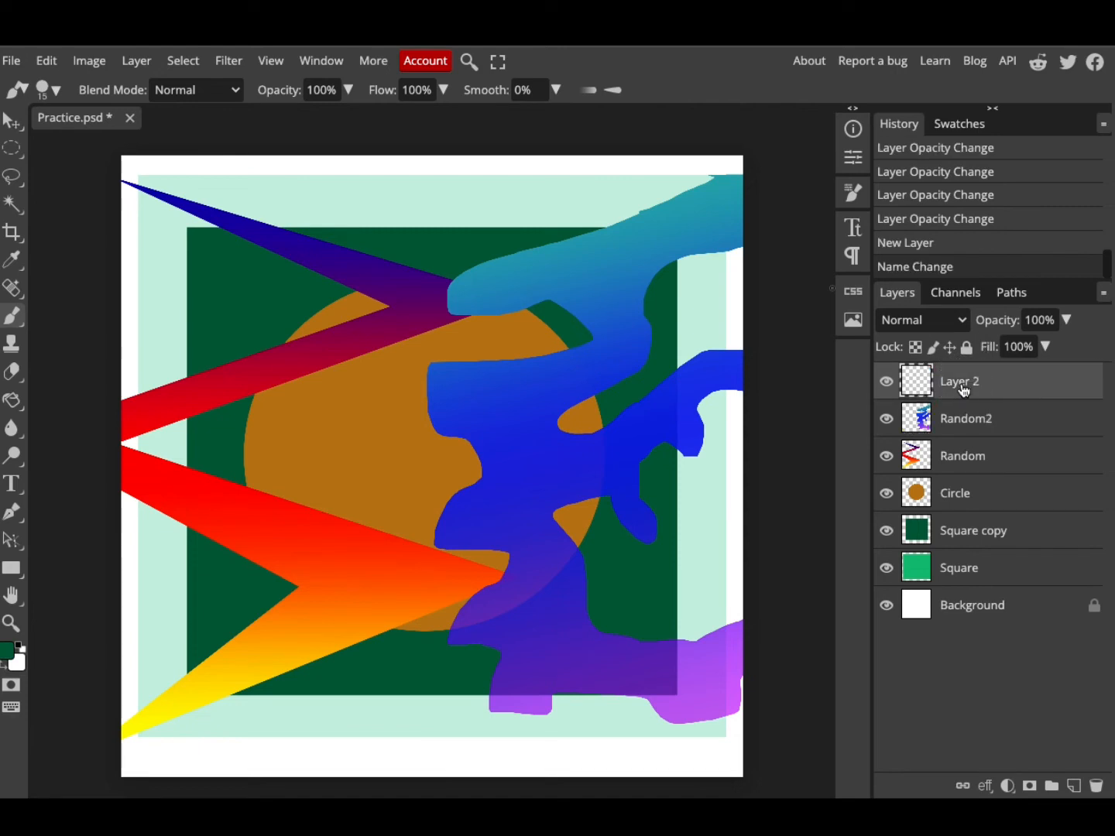
double_click(963, 386)
type("Br")
left_click(939, 699)
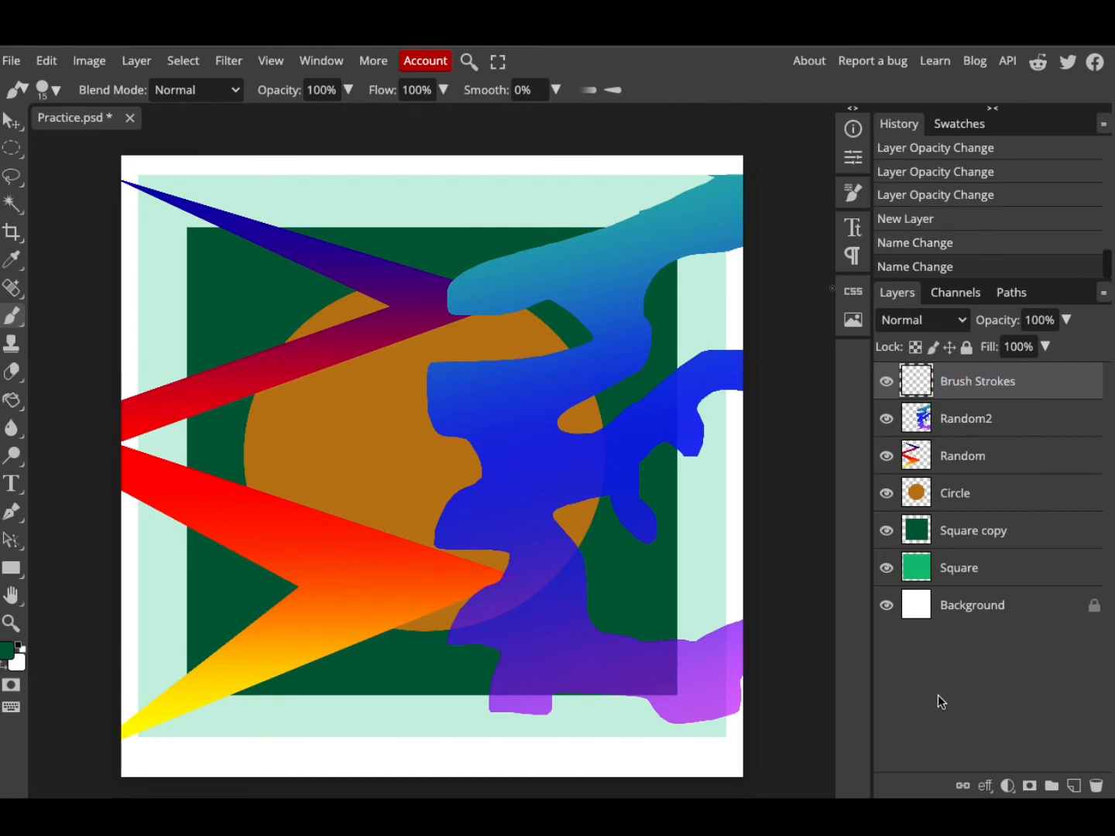
Step: Configure the Brush Tool with the soft round tip at 207 px size and 0% hardness
right_click(15, 317)
left_click(80, 319)
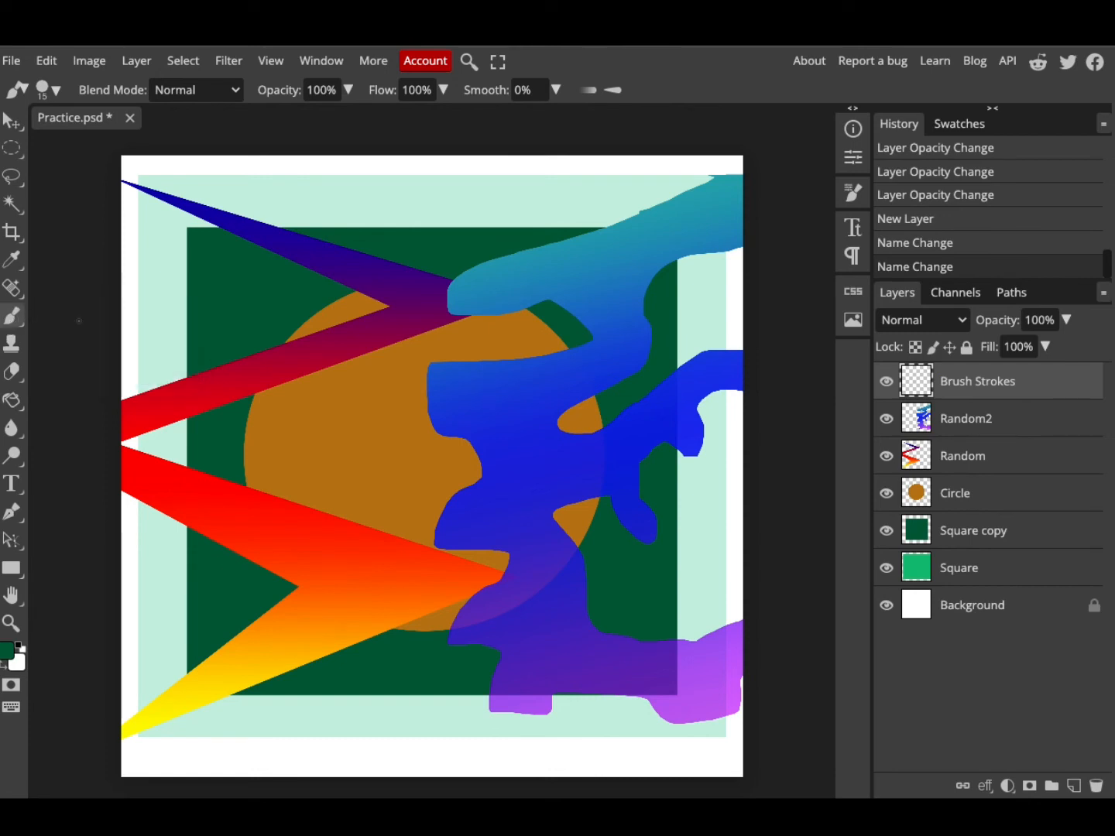
left_click(57, 94)
mouse_move(161, 139)
left_mouse_down()
mouse_move(237, 139)
mouse_move(165, 140)
mouse_move(186, 143)
left_mouse_up()
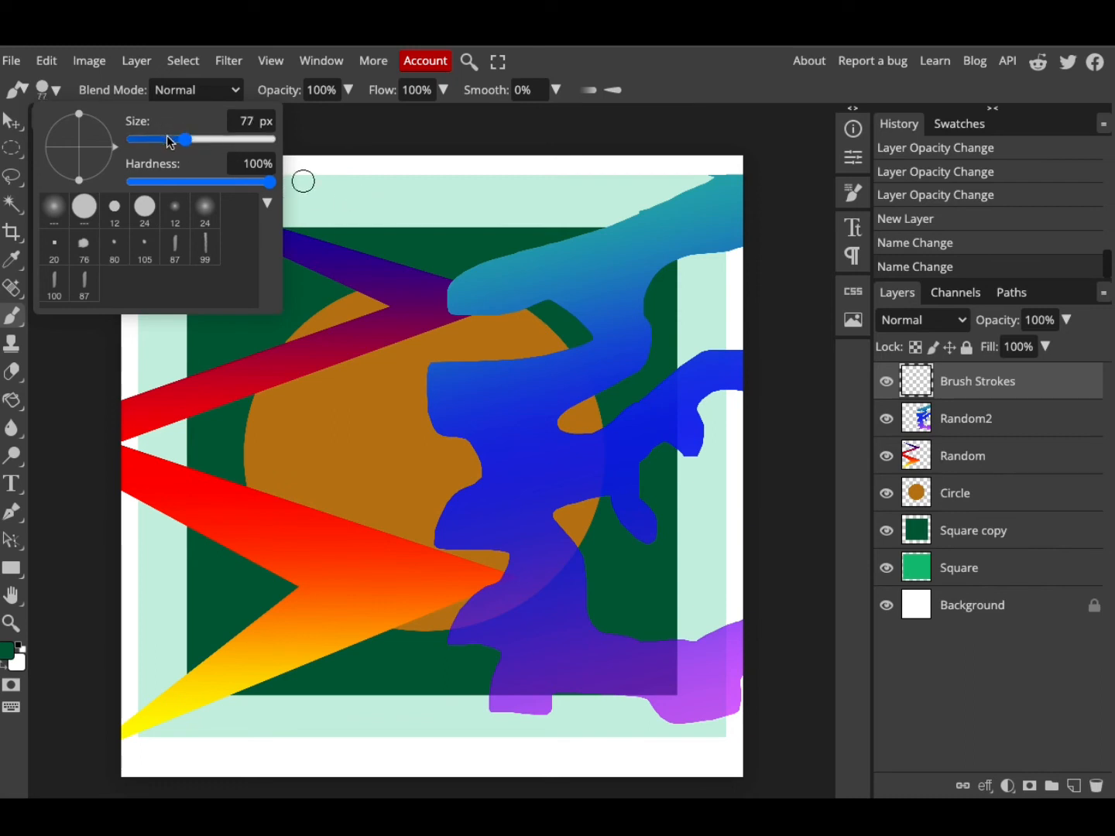
left_click(54, 207)
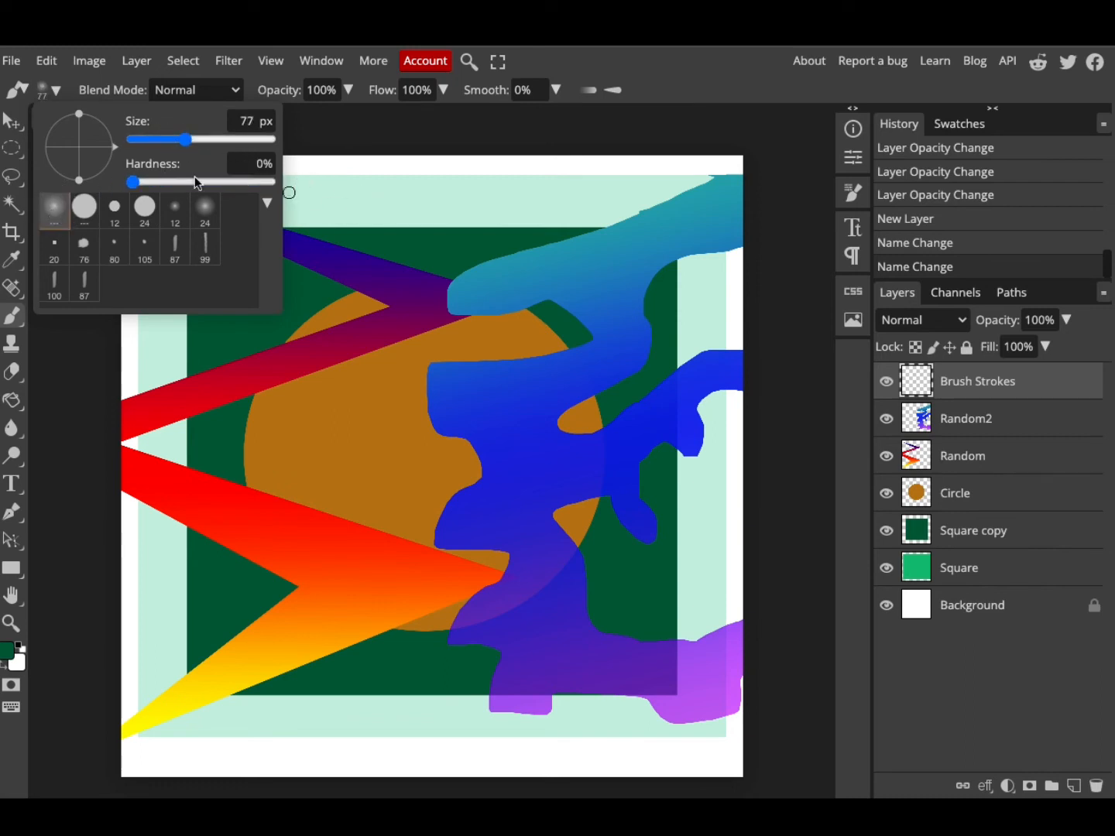
mouse_move(186, 139)
left_mouse_down()
mouse_move(230, 139)
mouse_move(209, 141)
left_mouse_up()
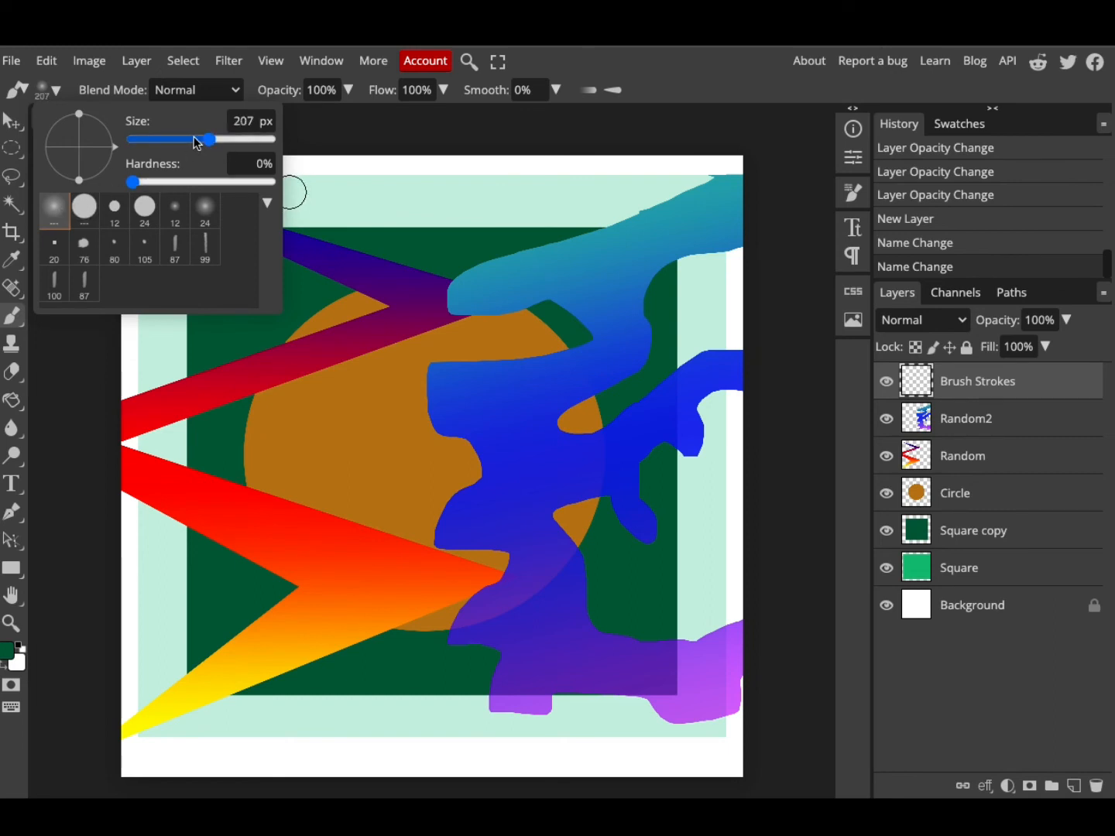
left_click(354, 133)
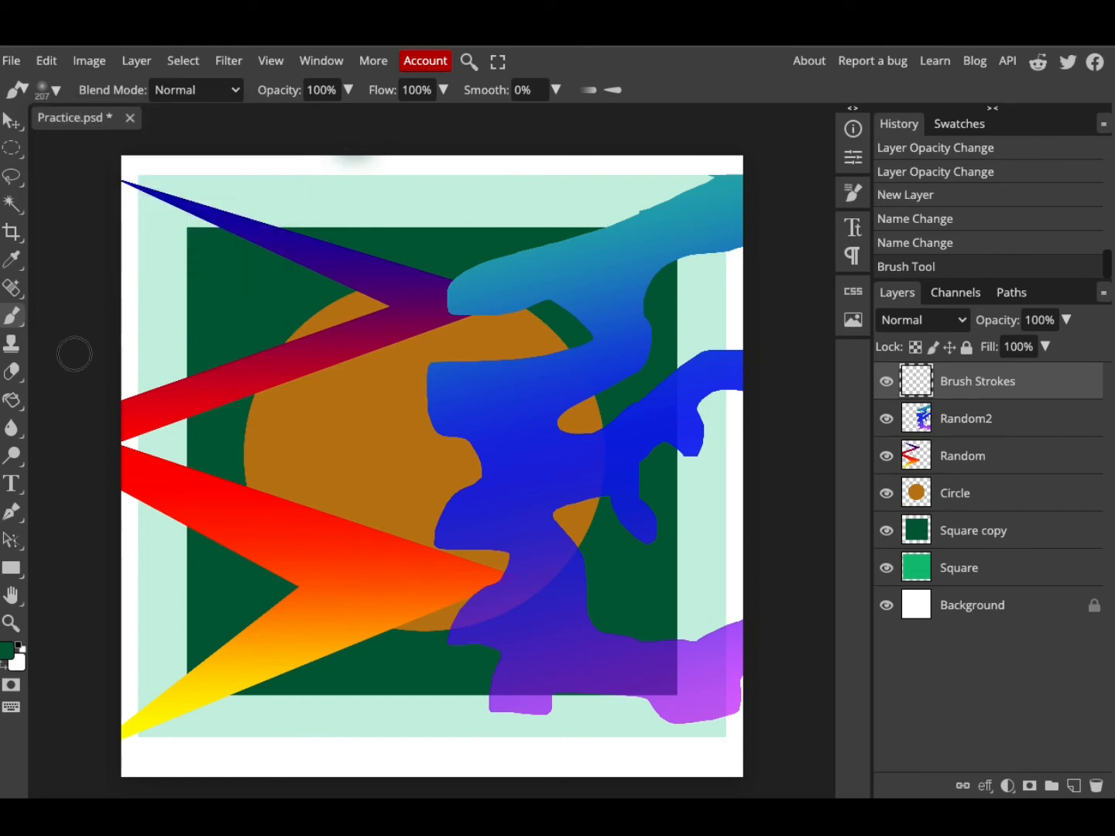
Step: Set the foreground colour to yellow #f6fa00 and paint two soft wavy strokes down the left half of the canvas
left_click(6, 655)
left_click(220, 373)
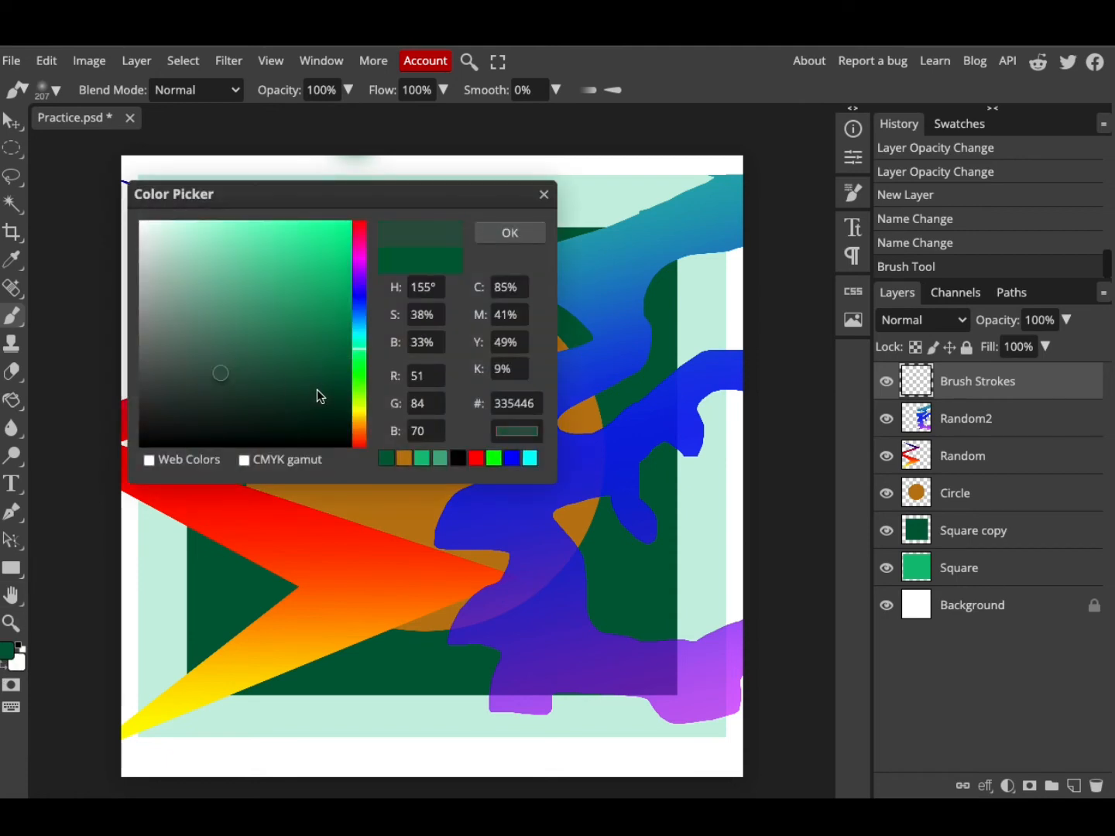
left_click_drag(360, 397, 360, 411)
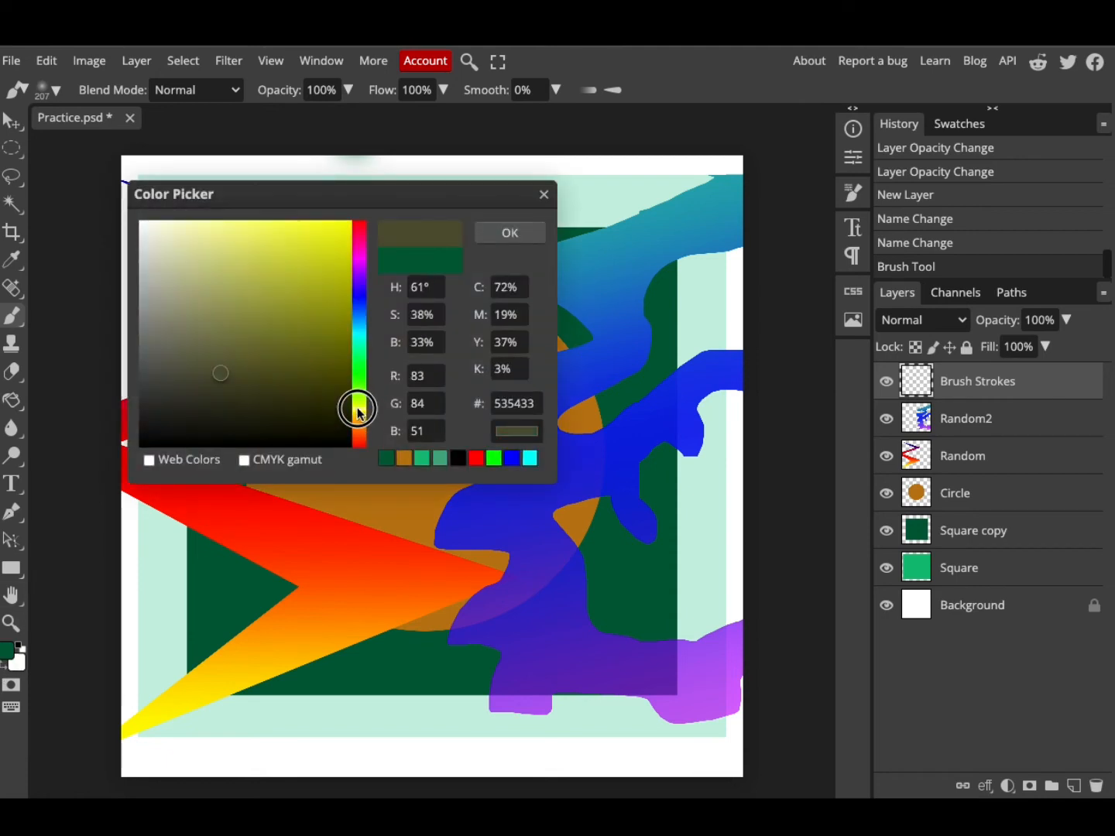
left_click_drag(329, 227, 427, 225)
left_click(492, 232)
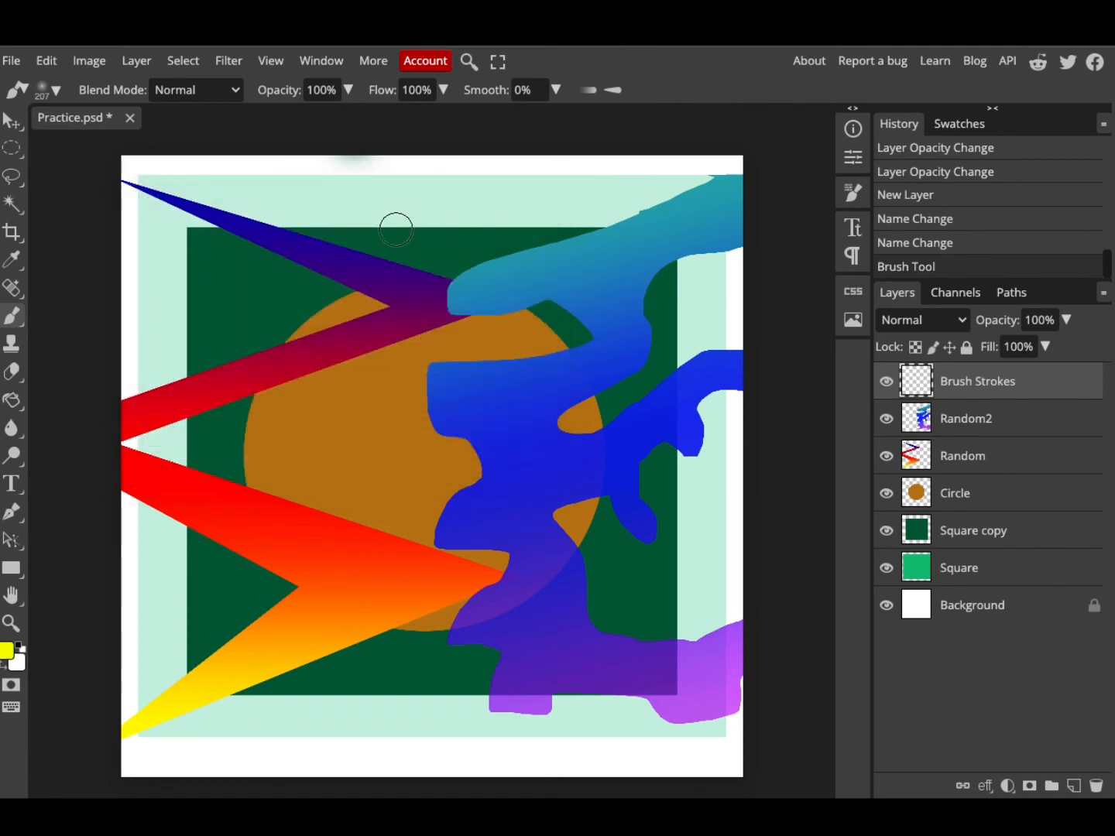
mouse_move(263, 164)
left_mouse_down()
mouse_move(290, 237)
mouse_move(287, 295)
mouse_move(206, 401)
mouse_move(190, 450)
mouse_move(279, 637)
mouse_move(263, 700)
mouse_move(207, 789)
left_mouse_up()
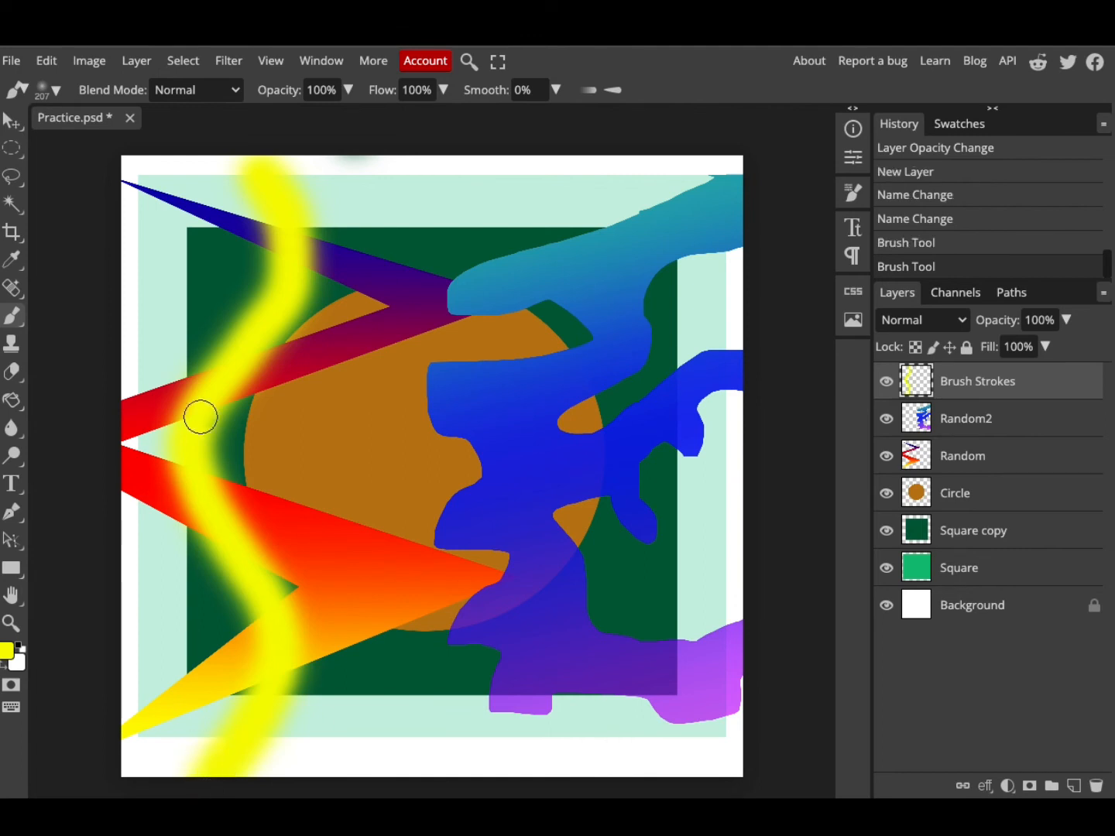
mouse_move(336, 160)
left_mouse_down()
mouse_move(370, 213)
mouse_move(387, 275)
mouse_move(366, 327)
mouse_move(287, 400)
mouse_move(261, 448)
mouse_move(287, 487)
mouse_move(335, 523)
mouse_move(352, 575)
mouse_move(316, 791)
left_mouse_up()
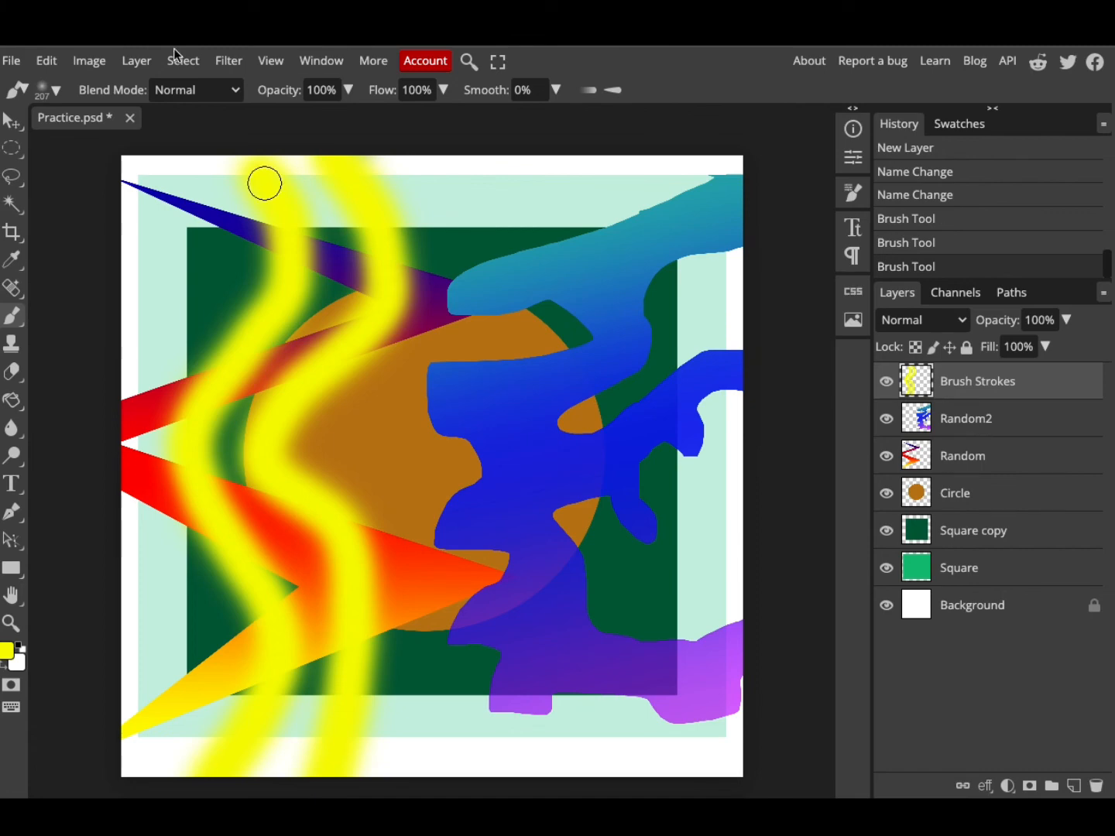
Step: Switch to the hard round brush tip with 100% hardness and paint two wavy yellow strokes beside the soft ones
left_click(52, 92)
left_click(84, 207)
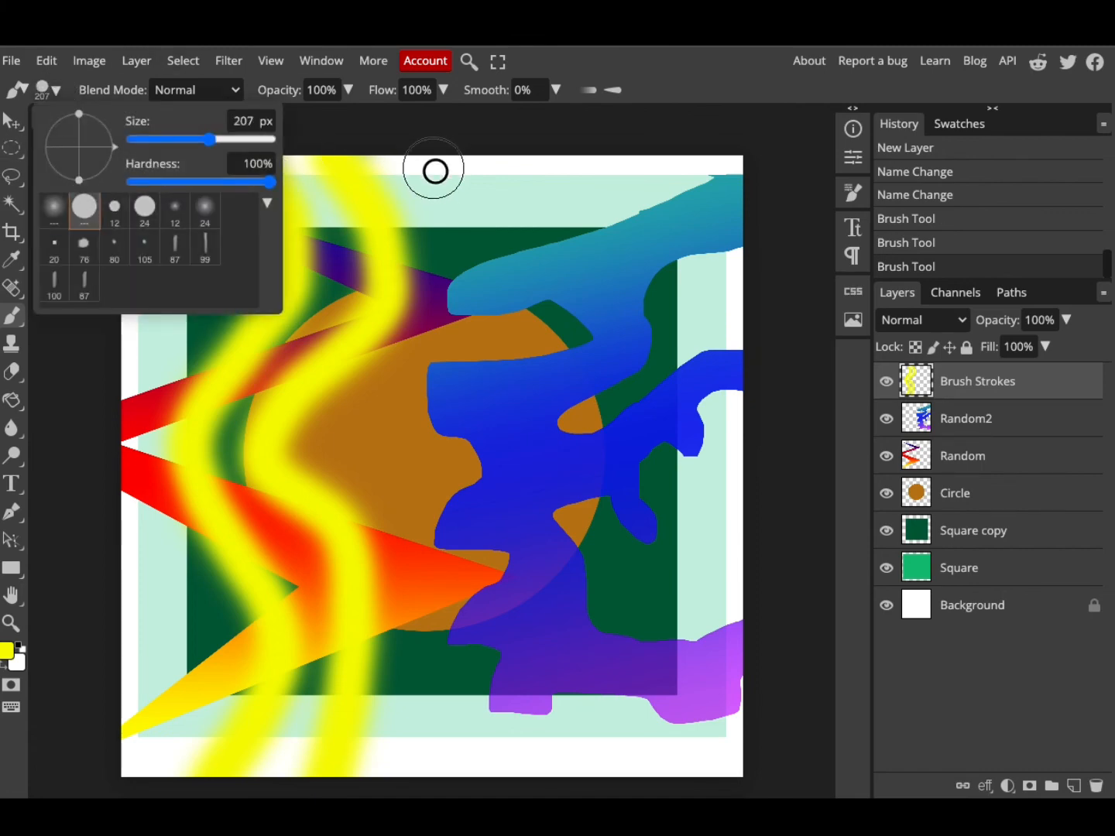
mouse_move(436, 170)
left_mouse_down()
mouse_move(456, 206)
mouse_move(462, 297)
mouse_move(436, 362)
mouse_move(368, 439)
mouse_move(434, 499)
mouse_move(484, 578)
mouse_move(483, 663)
mouse_move(487, 648)
mouse_move(391, 793)
left_mouse_up()
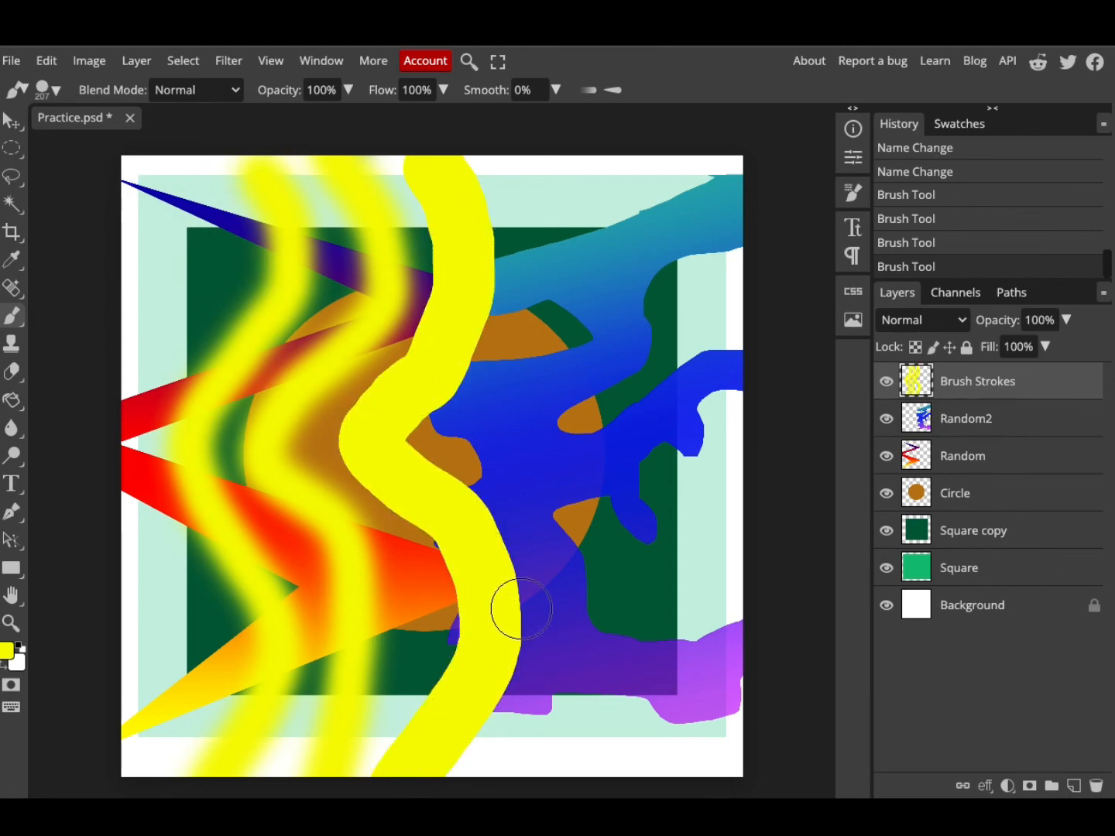
mouse_move(524, 154)
left_mouse_down()
mouse_move(552, 228)
mouse_move(552, 346)
mouse_move(492, 443)
mouse_move(541, 518)
mouse_move(573, 603)
mouse_move(564, 672)
mouse_move(568, 659)
mouse_move(511, 797)
left_mouse_up()
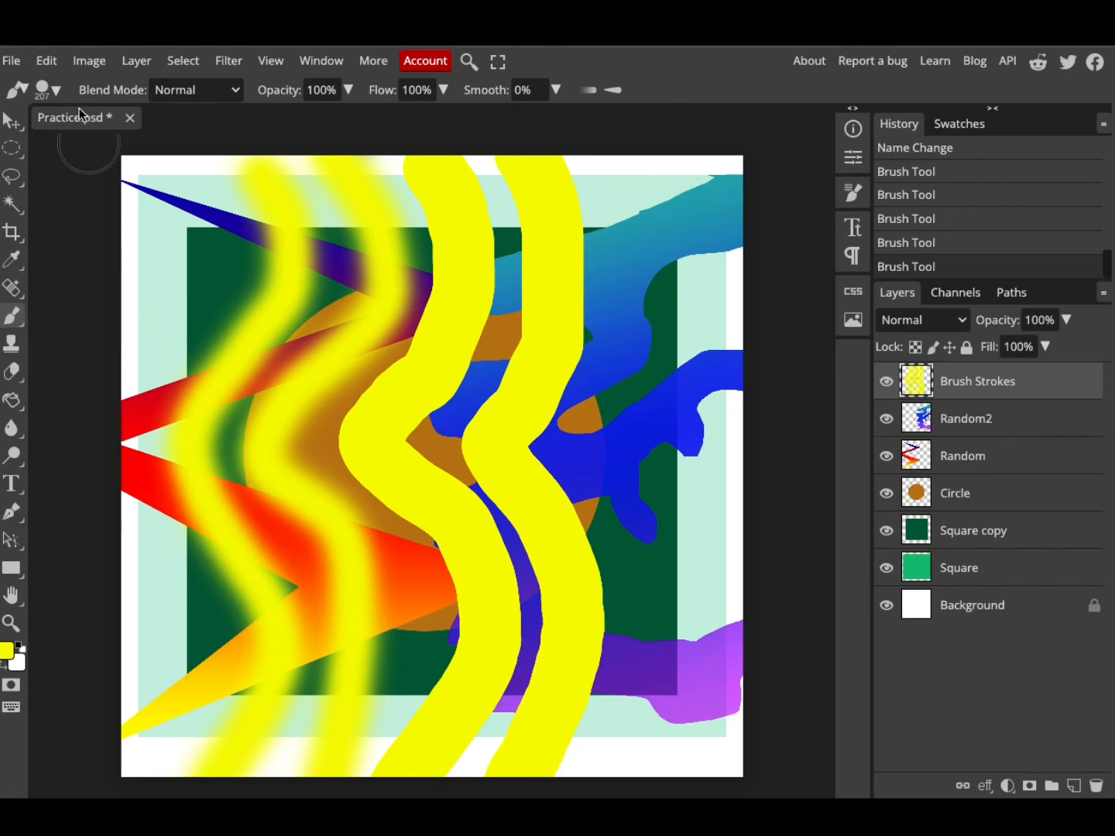
Step: Paint a wavy red #fa1600 stroke at 61% brush opacity down the canvas, to the right of the hard yellow strokes
left_click(347, 89)
left_click_drag(350, 119, 314, 117)
left_click(6, 652)
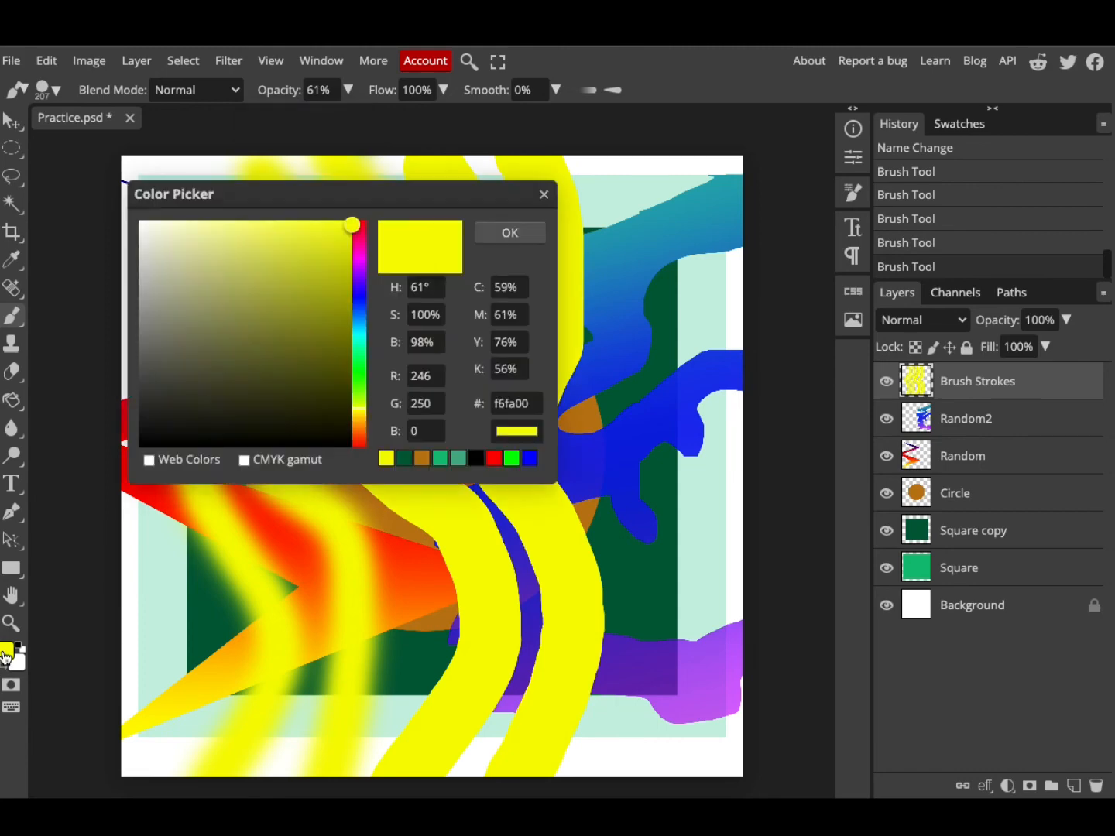
left_click_drag(361, 440, 358, 444)
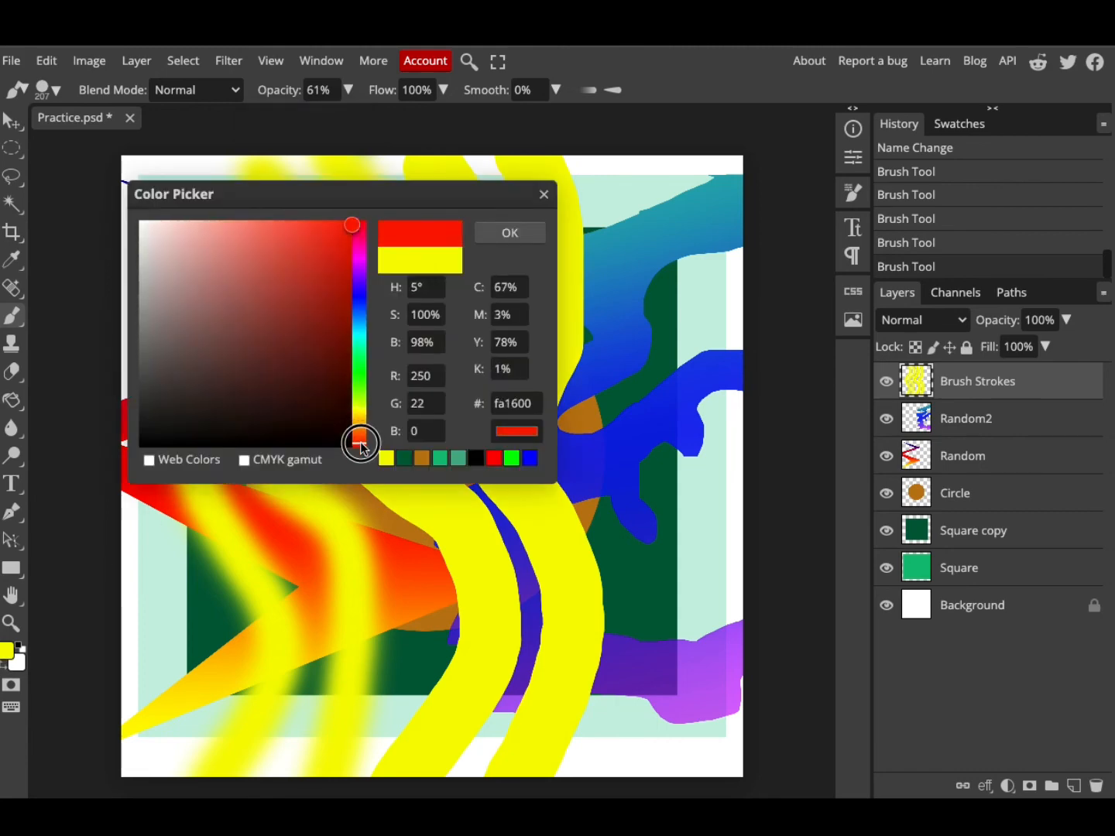
left_click(510, 233)
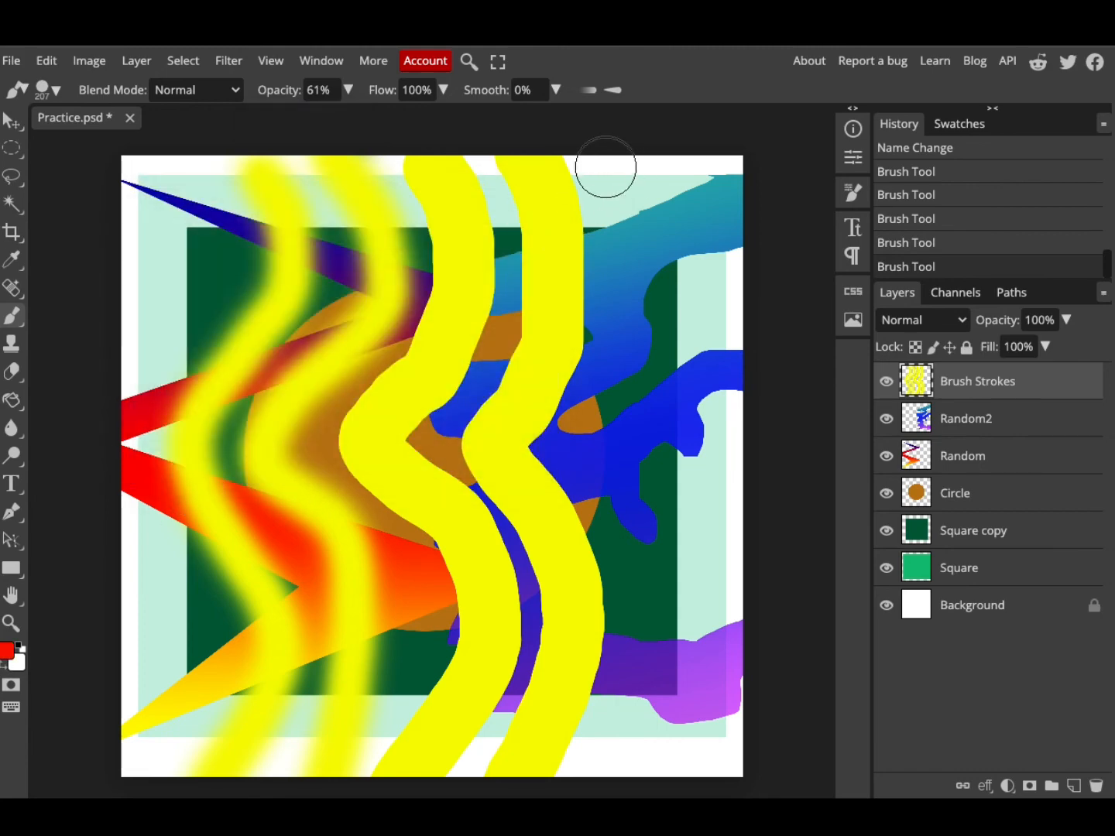
mouse_move(604, 164)
left_mouse_down()
mouse_move(638, 267)
mouse_move(633, 320)
mouse_move(581, 433)
mouse_move(588, 470)
mouse_move(644, 550)
mouse_move(658, 627)
mouse_move(590, 777)
left_mouse_up()
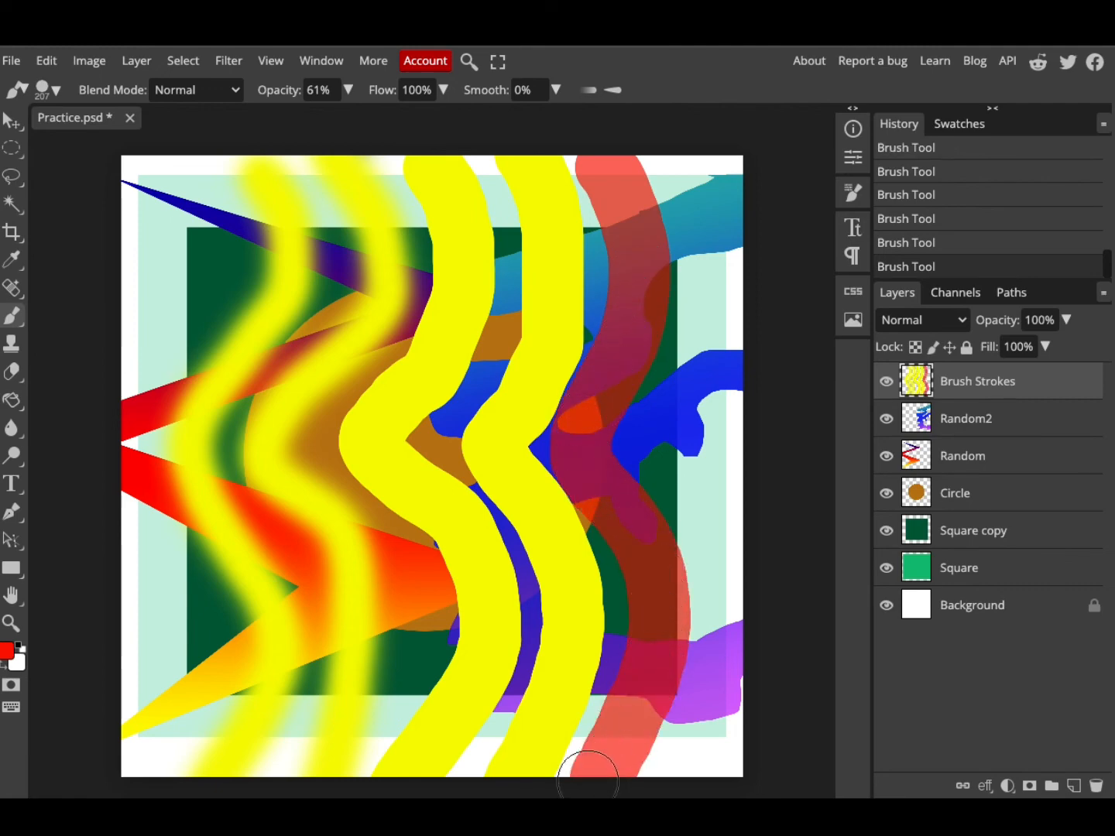
Step: Paint a wavy red stroke at 86% brush opacity and 102 px size down the canvas near its right edge
left_click(348, 91)
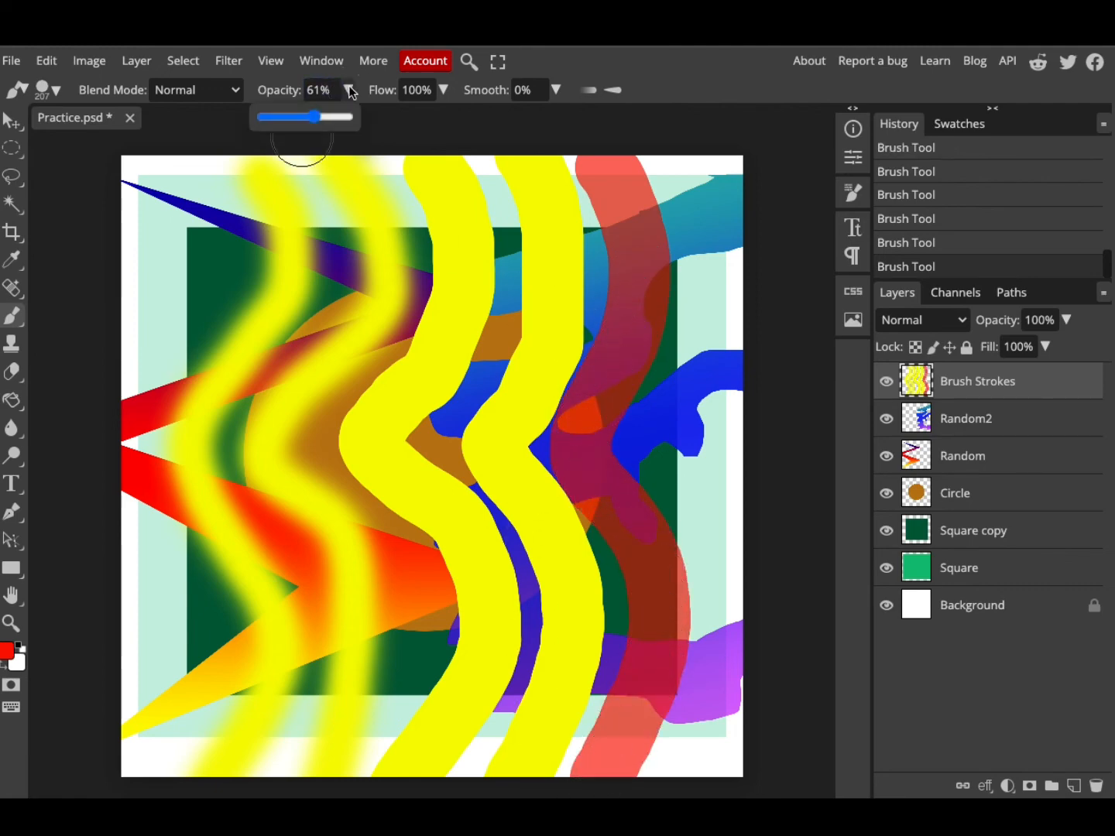
left_click_drag(317, 118, 333, 118)
left_click(45, 90)
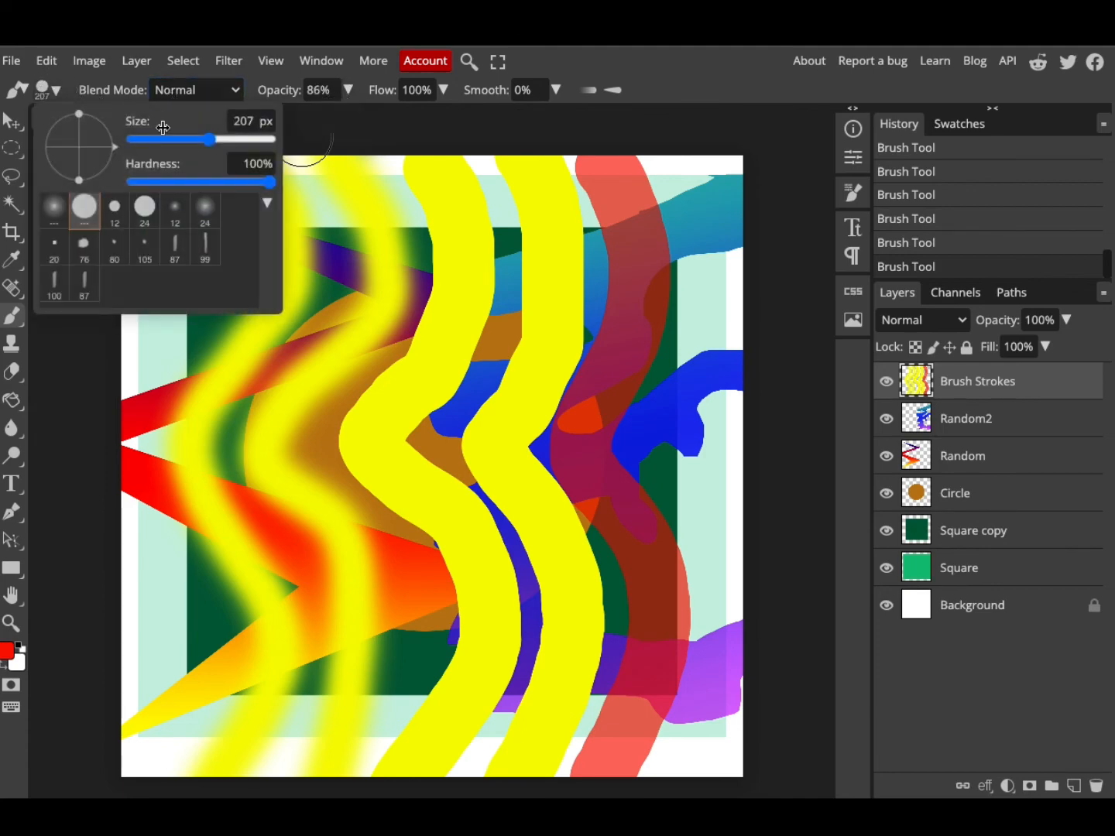
left_click_drag(192, 140, 194, 149)
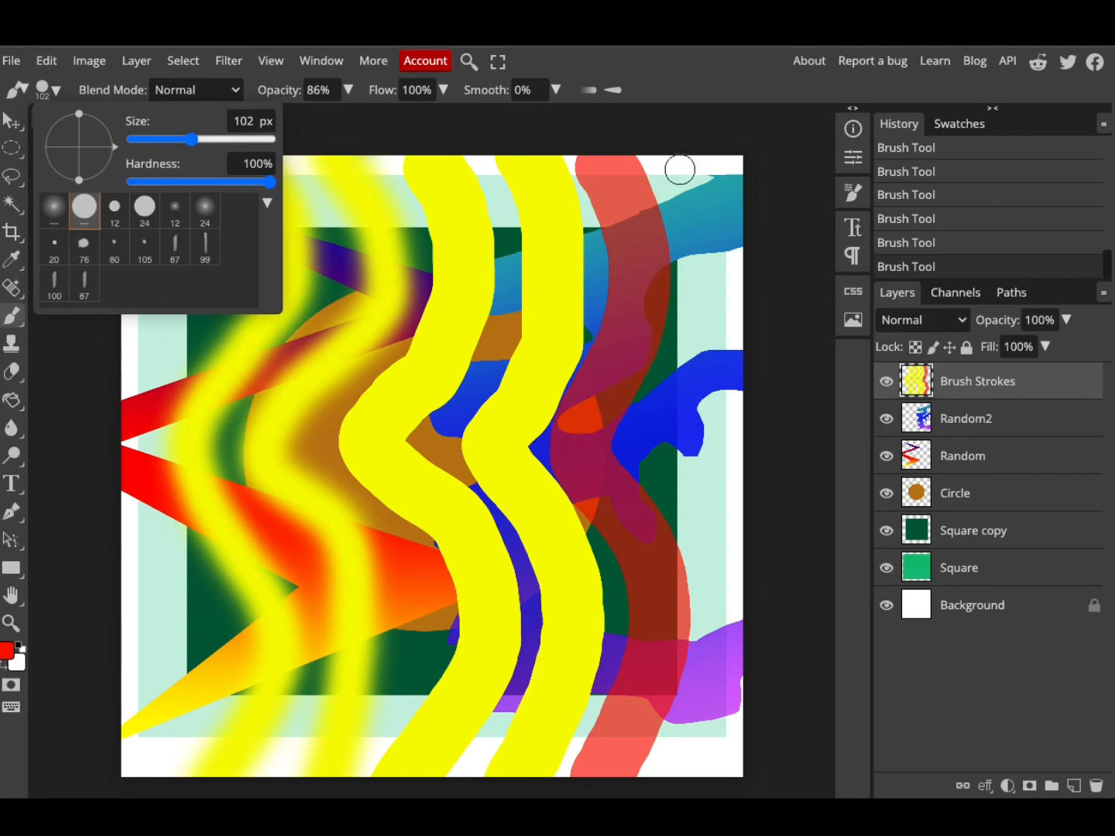
mouse_move(681, 158)
left_mouse_down()
mouse_move(721, 292)
mouse_move(716, 328)
mouse_move(680, 392)
mouse_move(676, 435)
mouse_move(744, 559)
mouse_move(709, 793)
left_mouse_up()
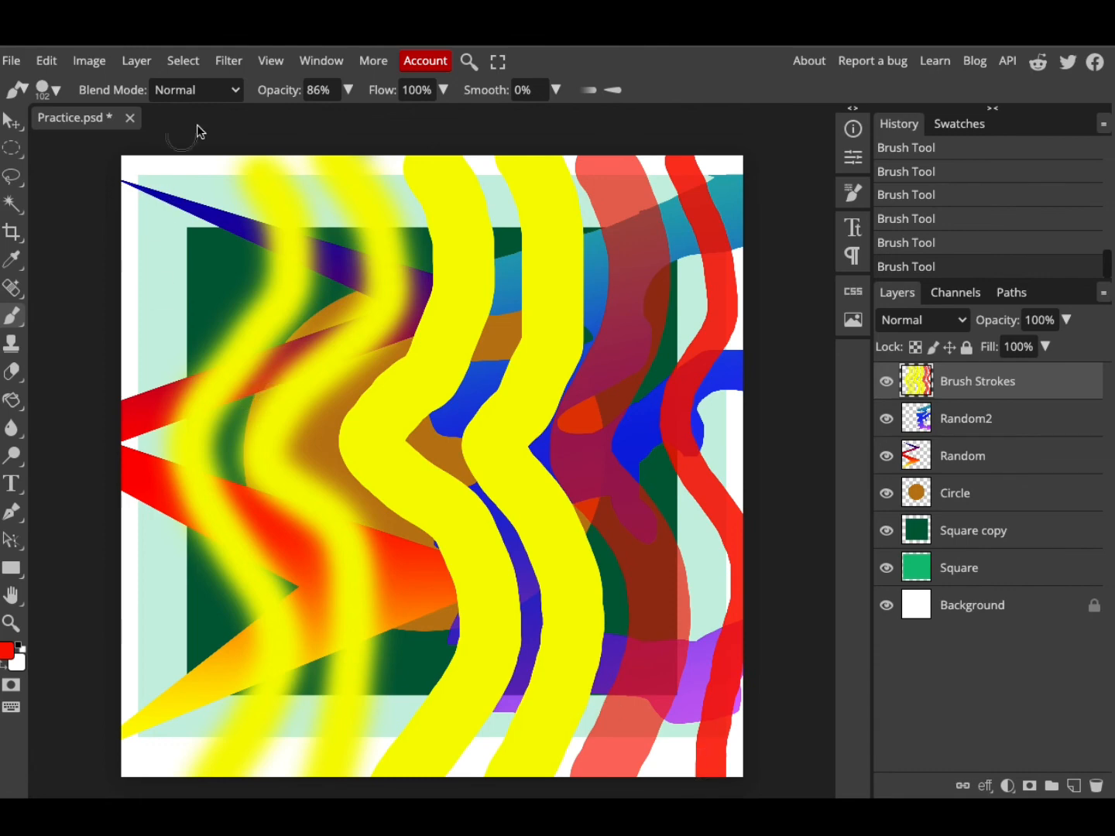
Step: Set the brush to 100% opacity and 23 px size, and change the foreground colour to magenta
left_click(348, 90)
left_click_drag(338, 115, 372, 126)
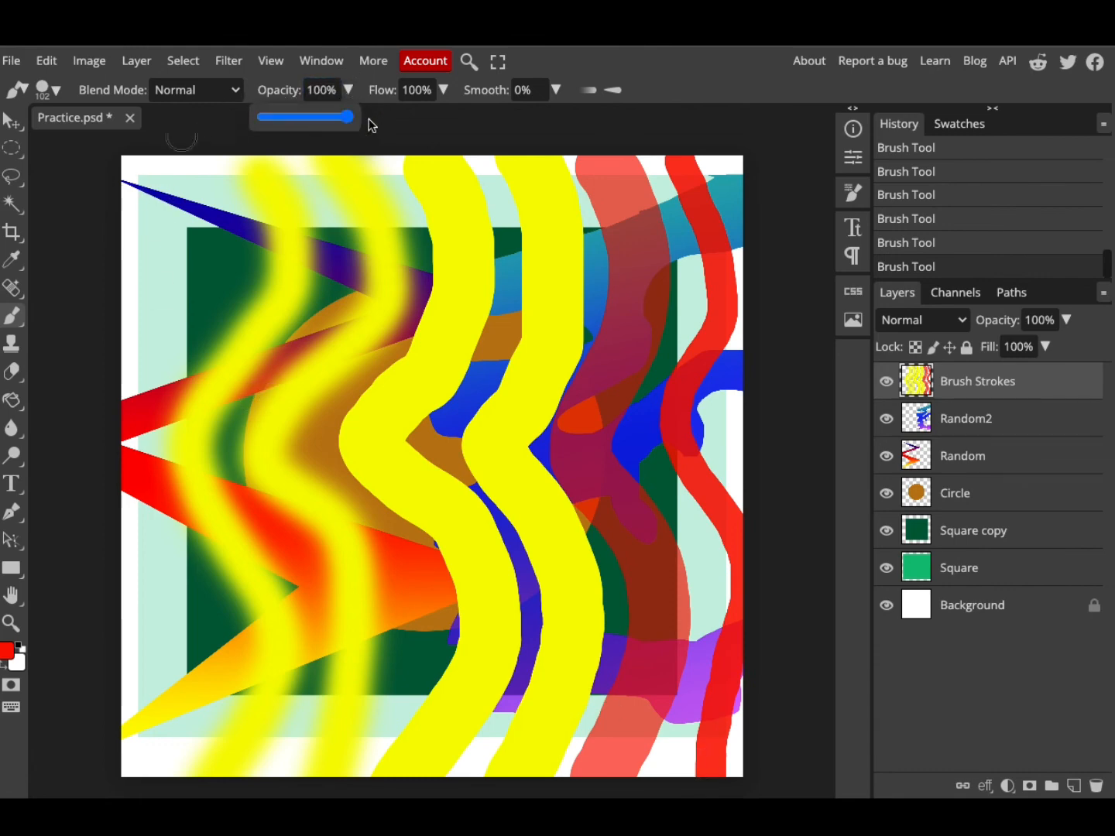
left_click(54, 89)
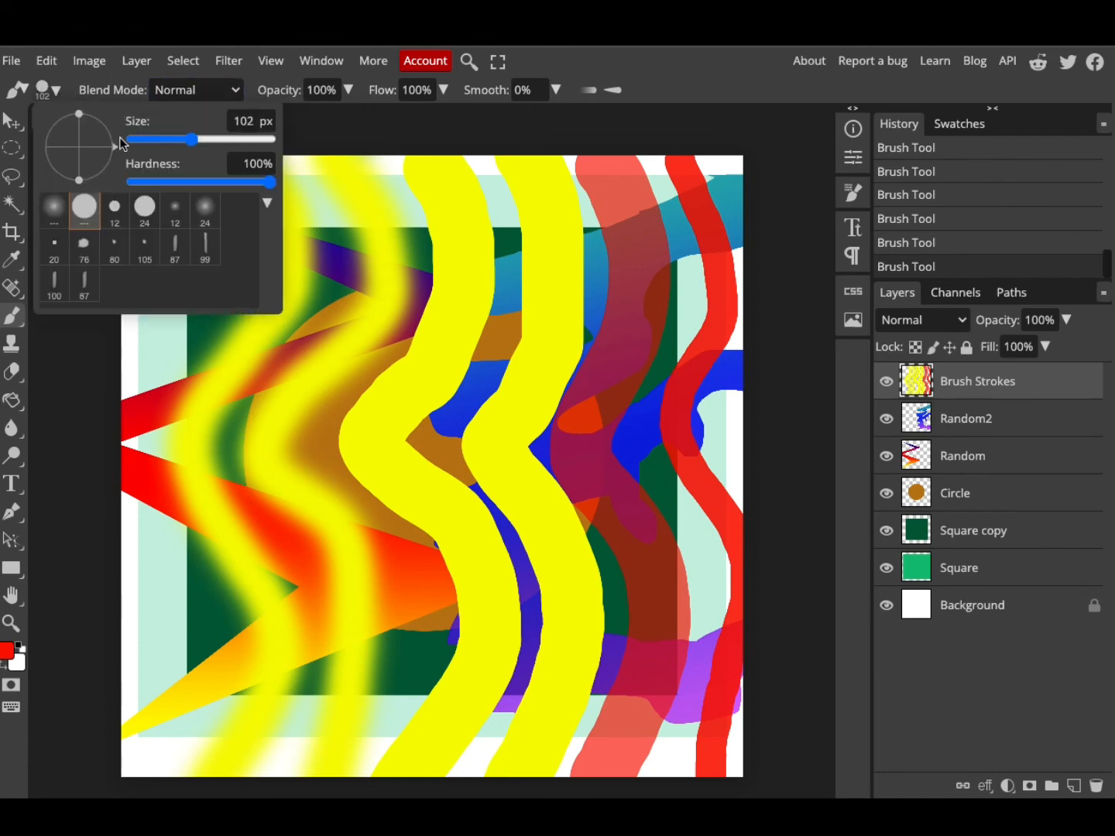
left_click(159, 138)
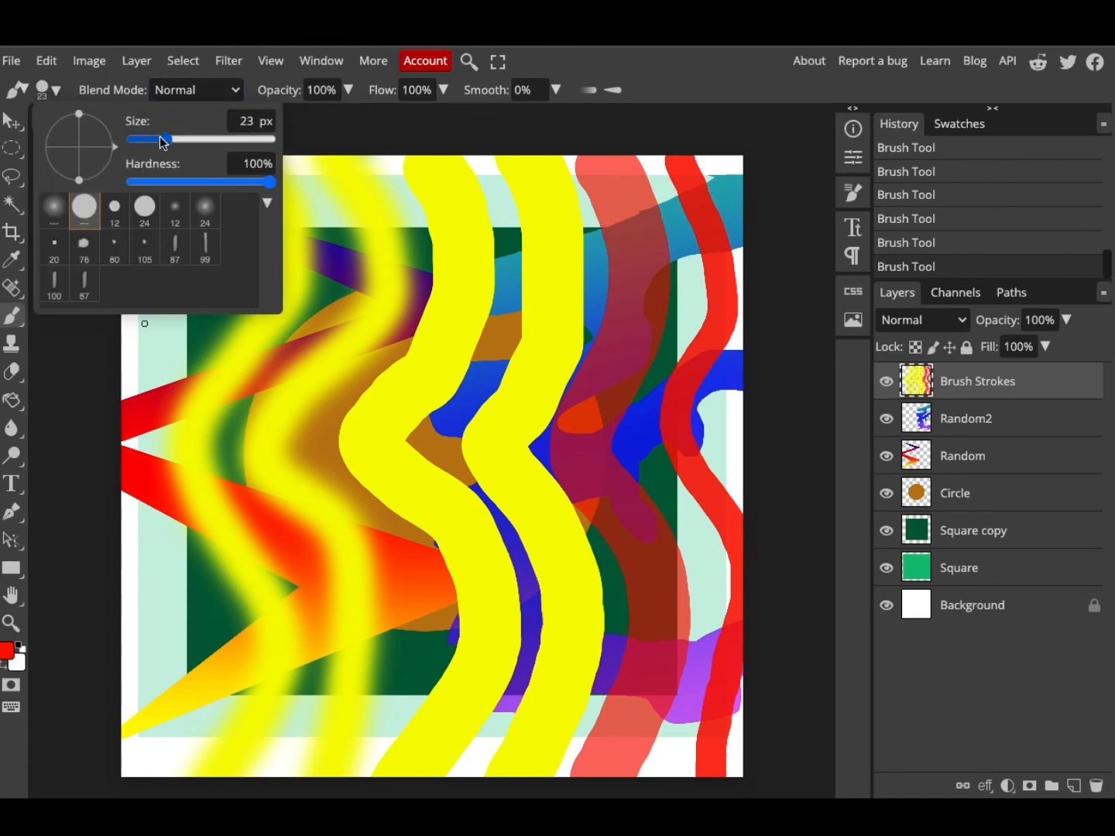
left_click(7, 650)
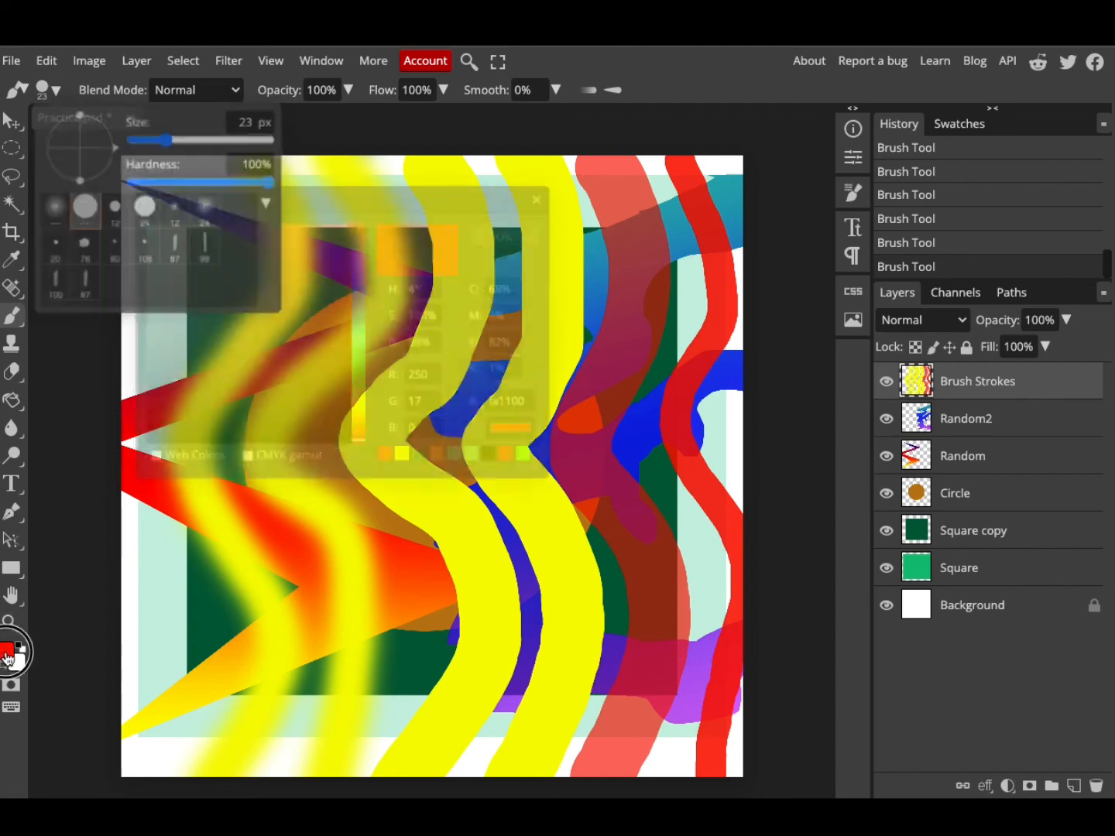
left_click_drag(361, 295, 362, 261)
left_click(487, 233)
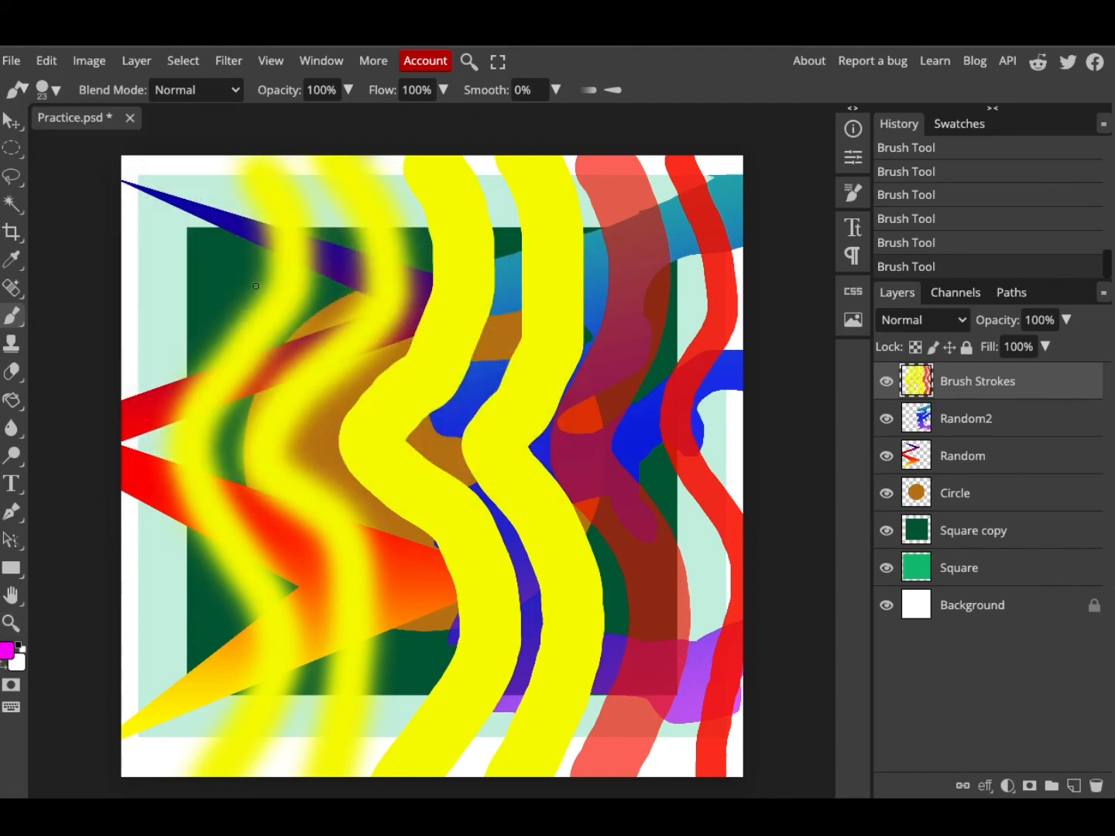
Step: Paint thin magenta zigzags, crosses and hatch marks down the left edge of the canvas
mouse_move(180, 163)
left_mouse_down()
mouse_move(152, 199)
mouse_move(187, 232)
left_mouse_up()
mouse_move(209, 156)
left_mouse_down()
mouse_move(194, 203)
mouse_move(219, 232)
mouse_move(174, 200)
mouse_move(140, 256)
mouse_move(163, 299)
mouse_move(151, 277)
mouse_move(130, 308)
mouse_move(166, 353)
left_mouse_up()
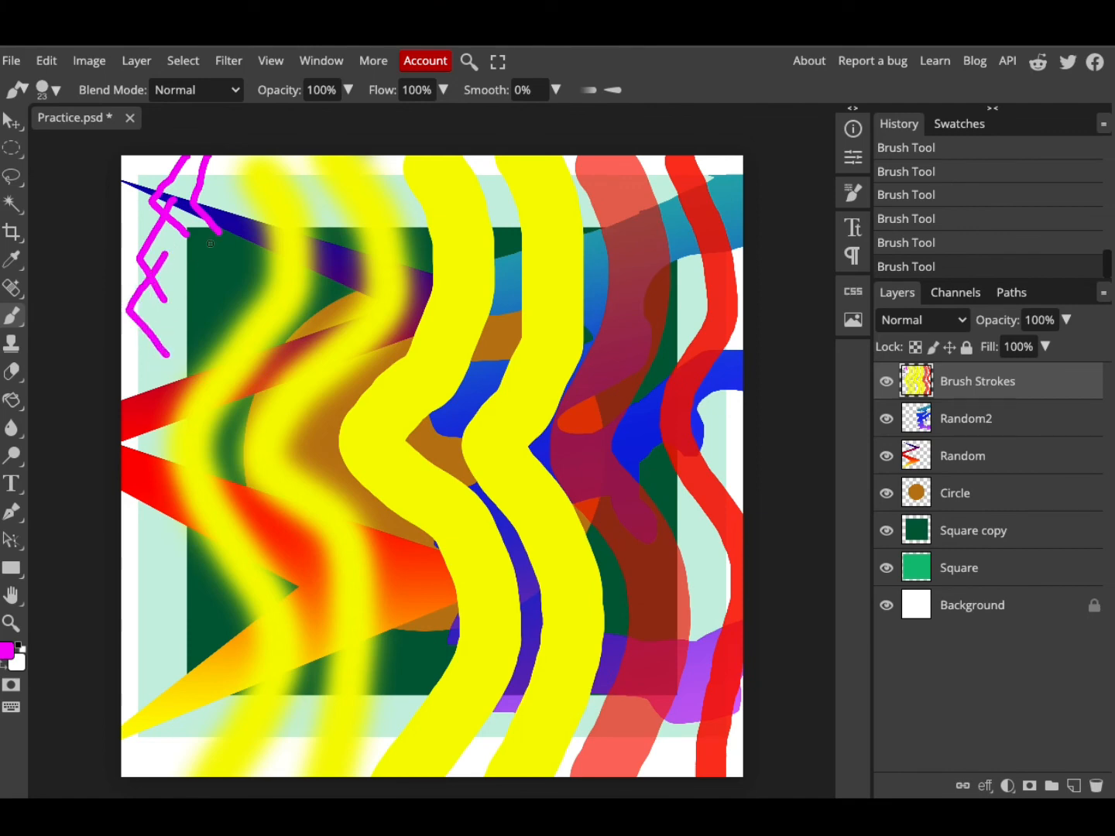
mouse_move(210, 243)
left_mouse_down()
mouse_move(180, 281)
mouse_move(216, 302)
mouse_move(214, 270)
mouse_move(175, 329)
mouse_move(196, 341)
left_mouse_up()
left_click_drag(218, 198, 198, 230)
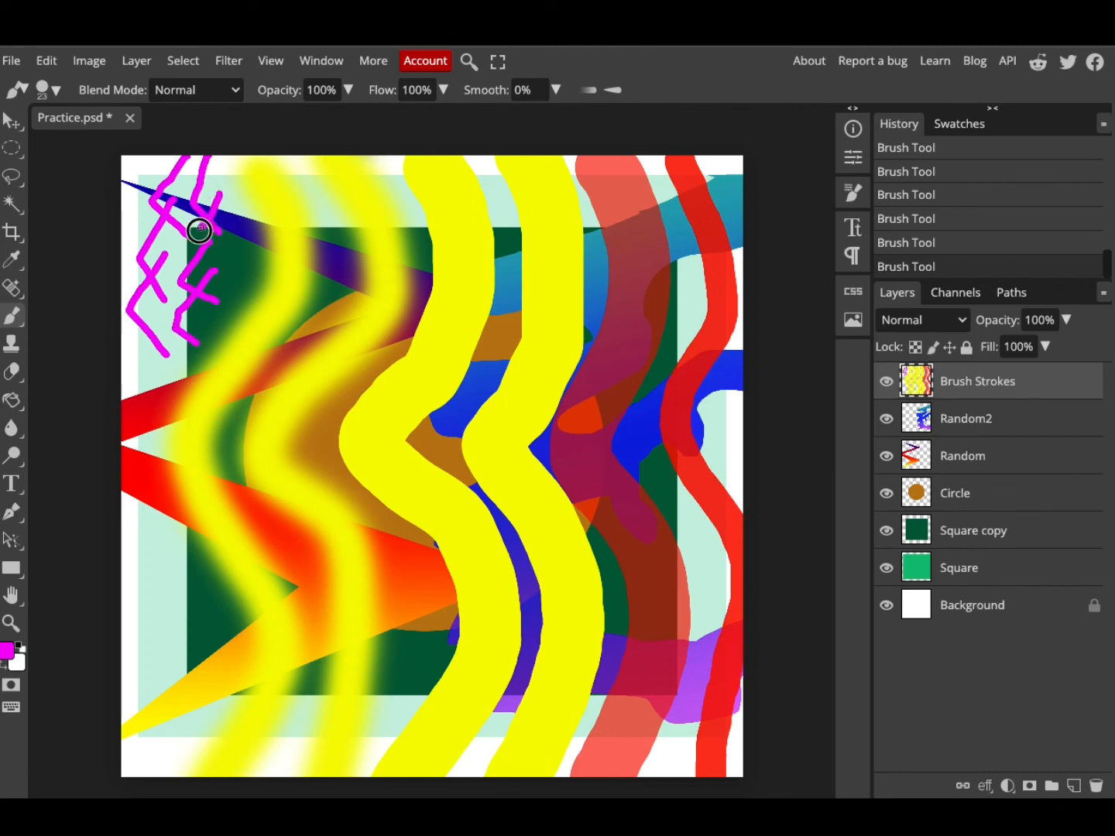
left_click_drag(129, 356, 166, 430)
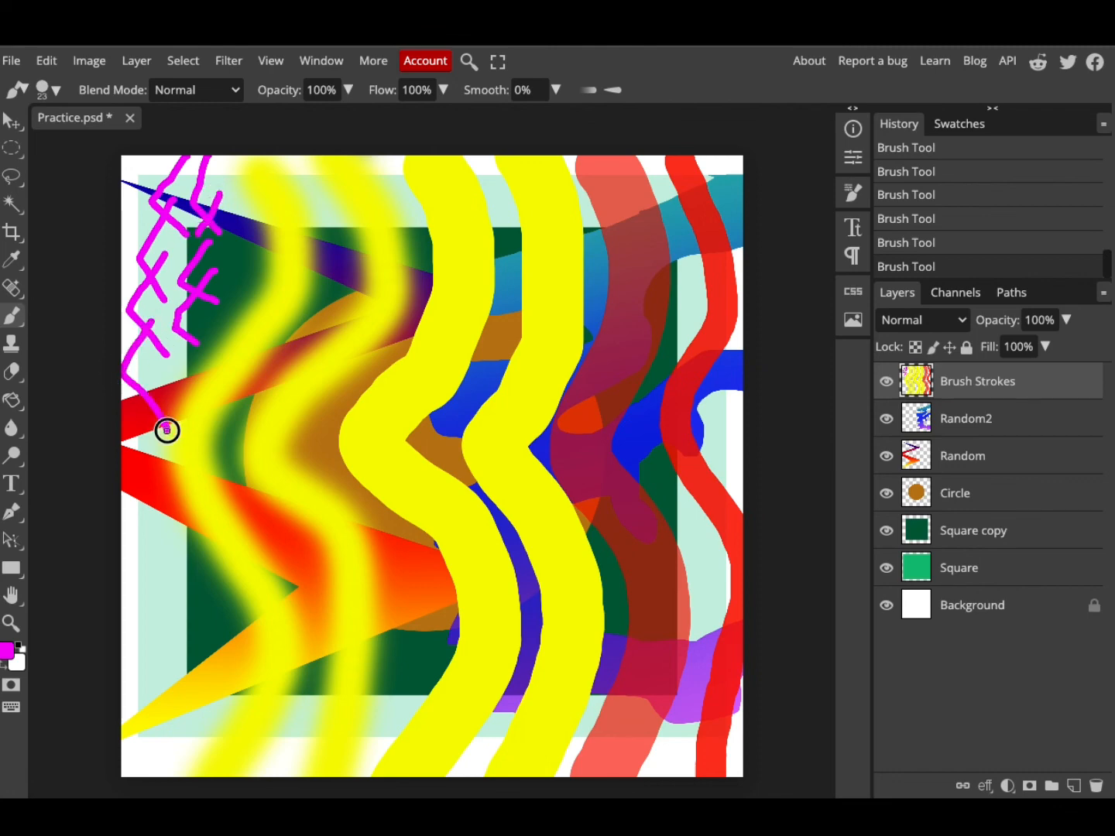
mouse_move(185, 362)
left_mouse_down()
mouse_move(122, 440)
mouse_move(144, 487)
mouse_move(143, 449)
mouse_move(121, 481)
mouse_move(188, 529)
mouse_move(122, 547)
mouse_move(118, 562)
mouse_move(192, 583)
left_mouse_up()
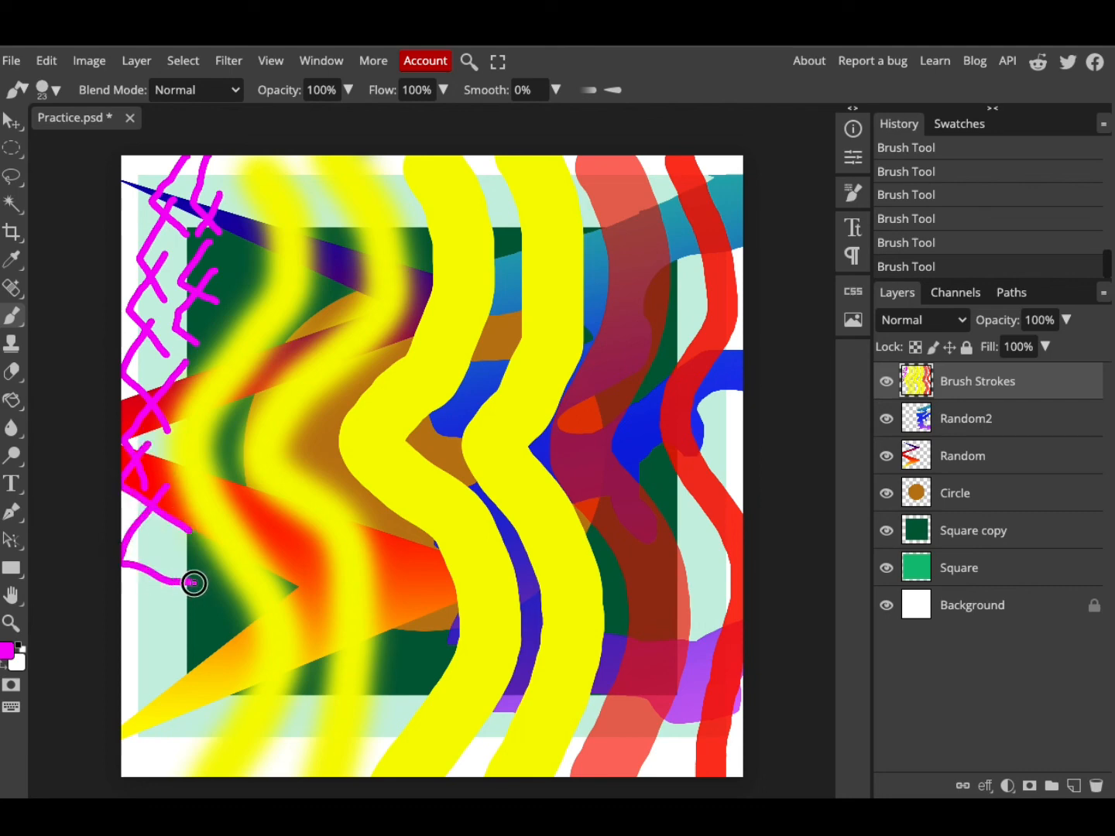
mouse_move(151, 532)
left_mouse_down()
mouse_move(135, 603)
mouse_move(180, 563)
mouse_move(181, 607)
mouse_move(227, 585)
left_mouse_up()
mouse_move(134, 624)
left_mouse_down()
mouse_move(199, 635)
mouse_move(148, 647)
mouse_move(143, 660)
mouse_move(168, 630)
mouse_move(185, 657)
left_mouse_up()
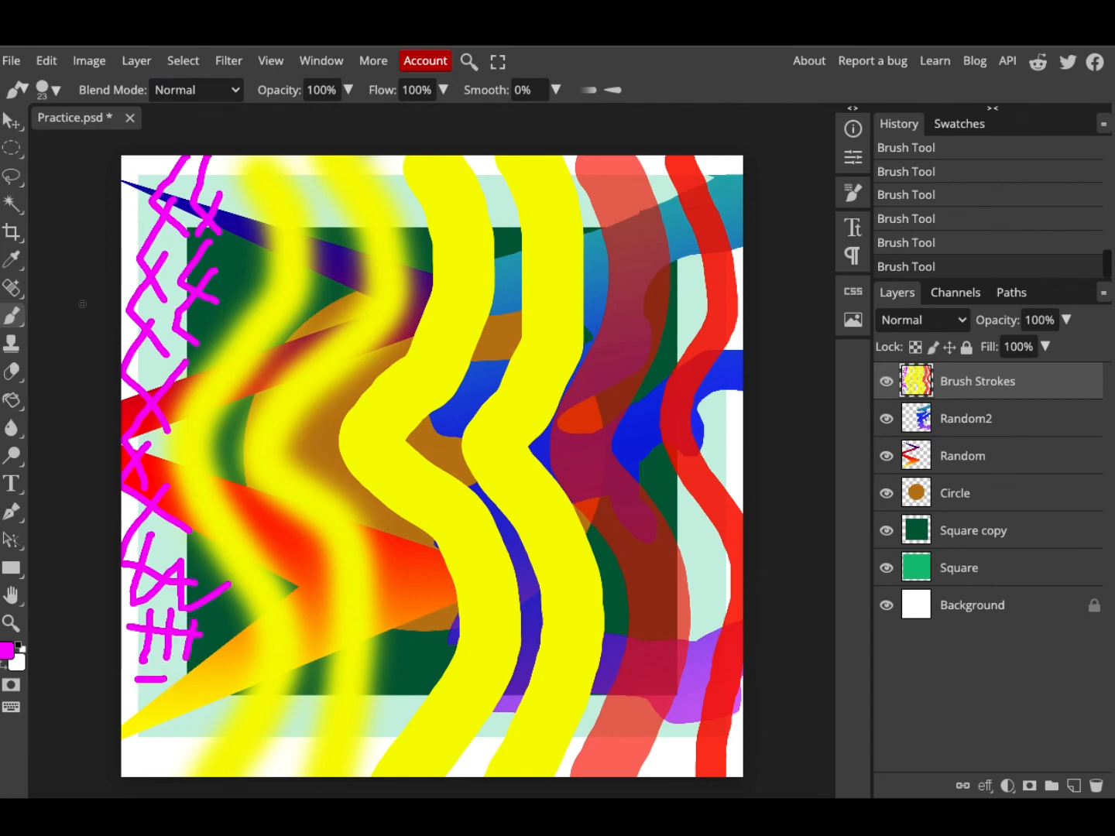
Step: Set the brush size to 159 px and the colour to dark purple #240424, and stamp three dots in a row across the upper canvas
left_click(58, 93)
left_click_drag(166, 141, 202, 142)
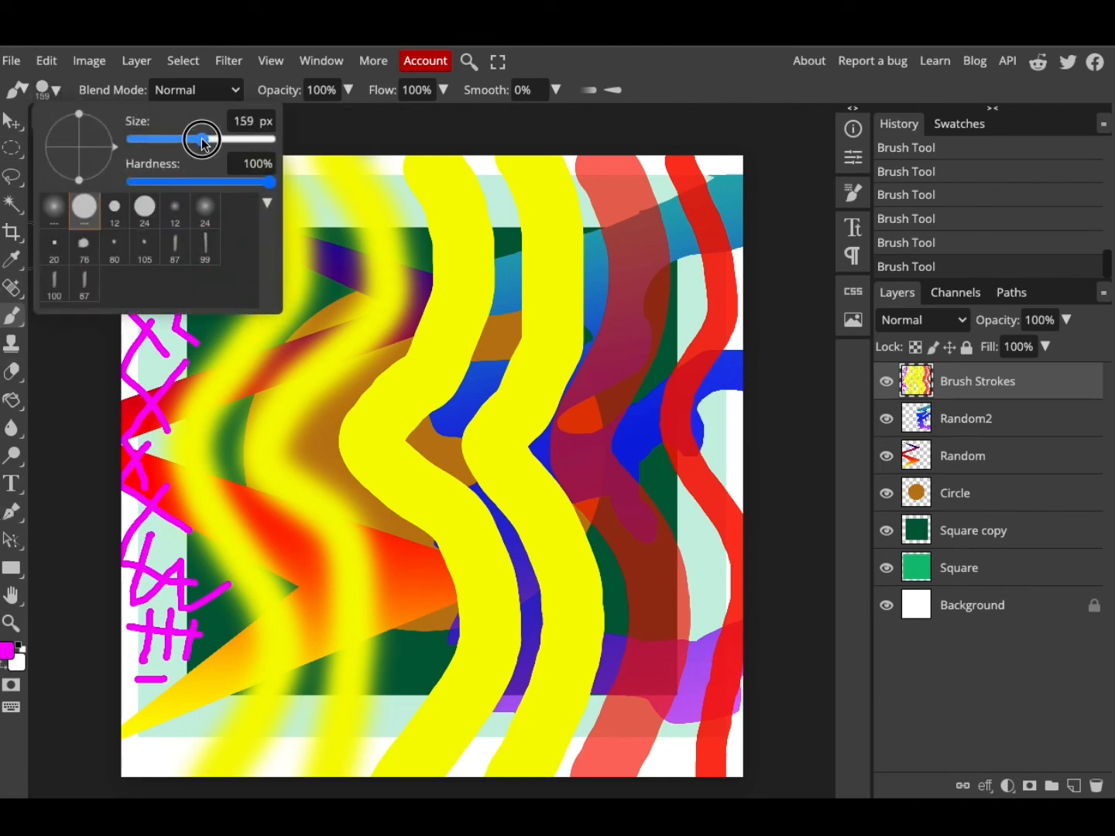
left_click(4, 652)
mouse_move(182, 422)
left_mouse_down()
mouse_move(211, 398)
mouse_move(328, 416)
left_mouse_up()
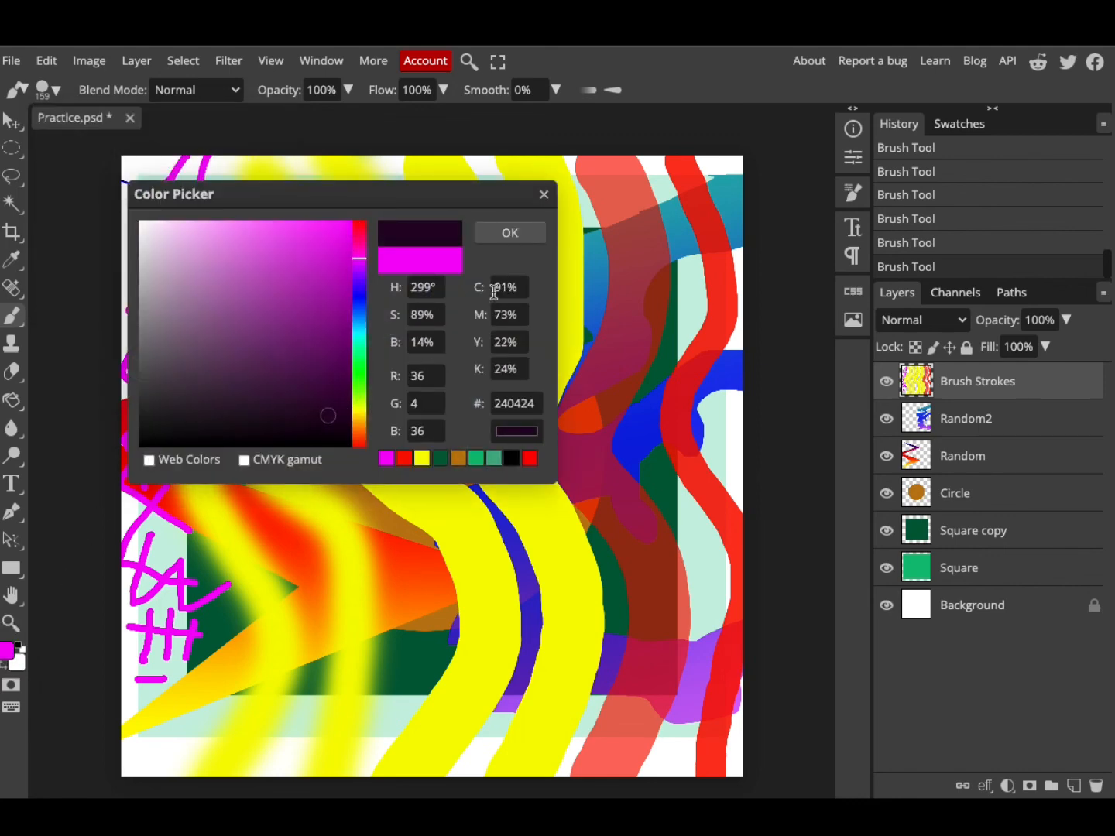
left_click(510, 233)
left_click(333, 232)
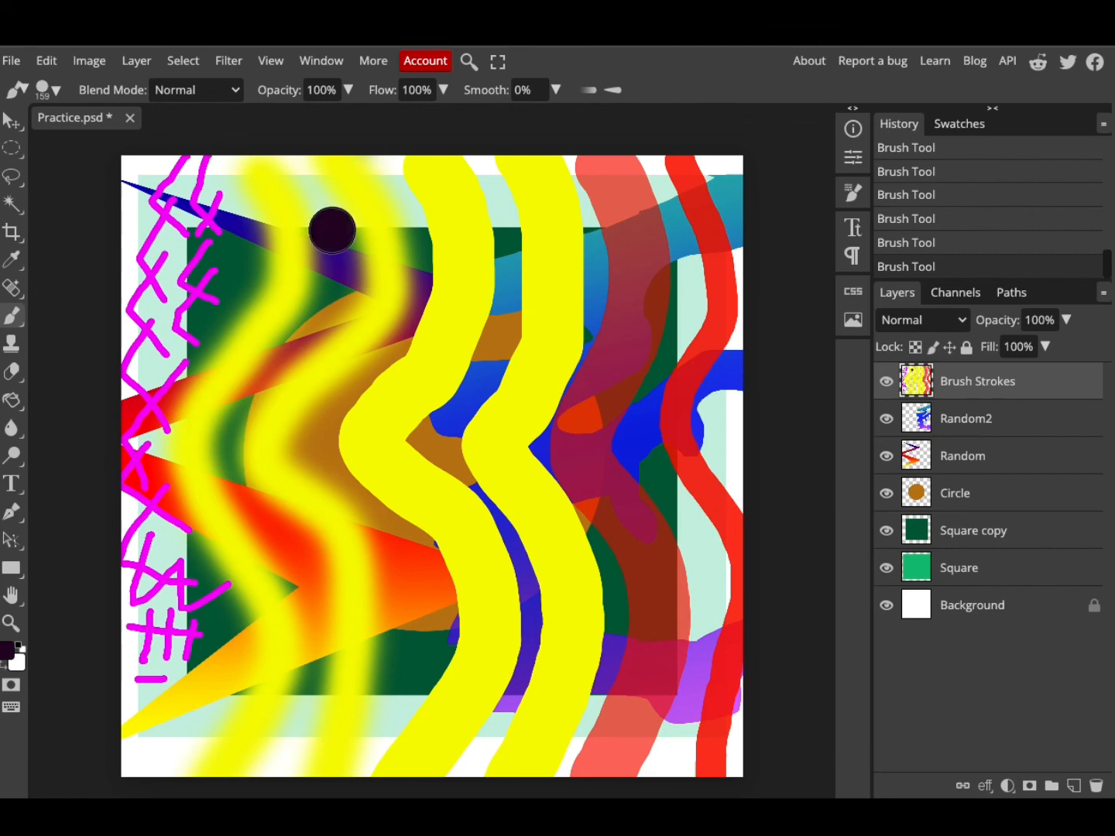
left_click(431, 225)
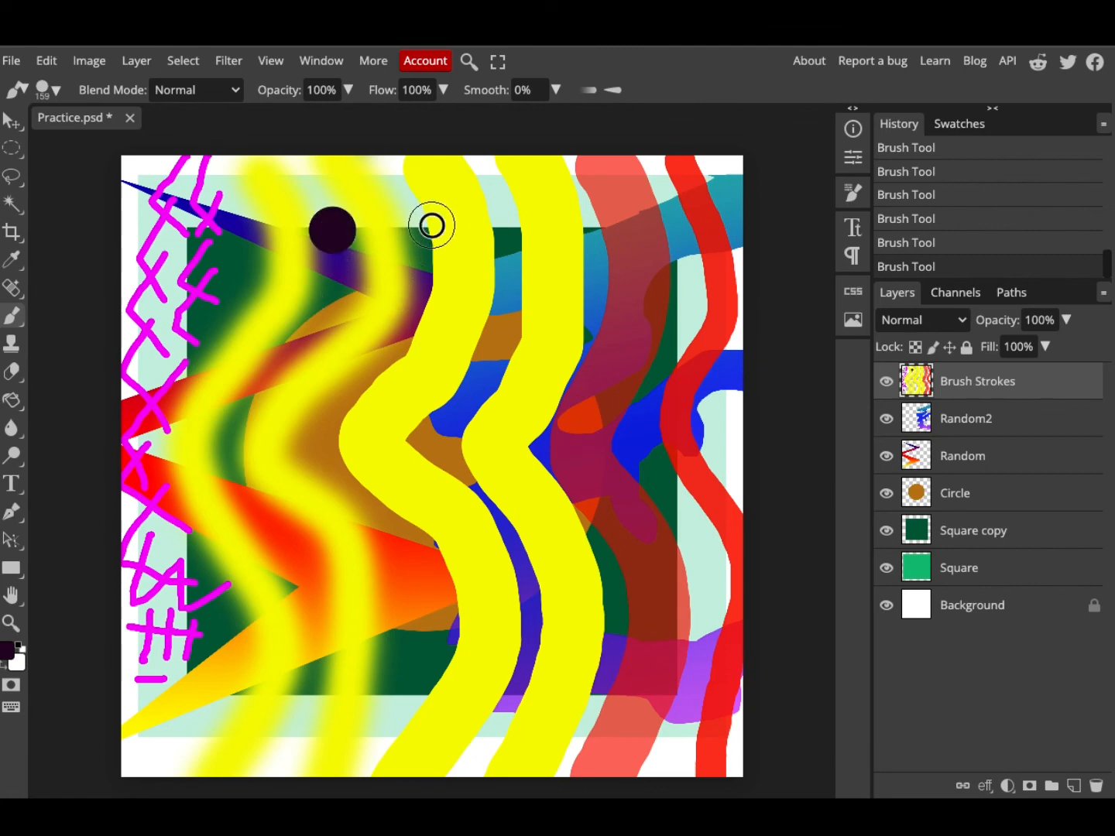
left_click(514, 230)
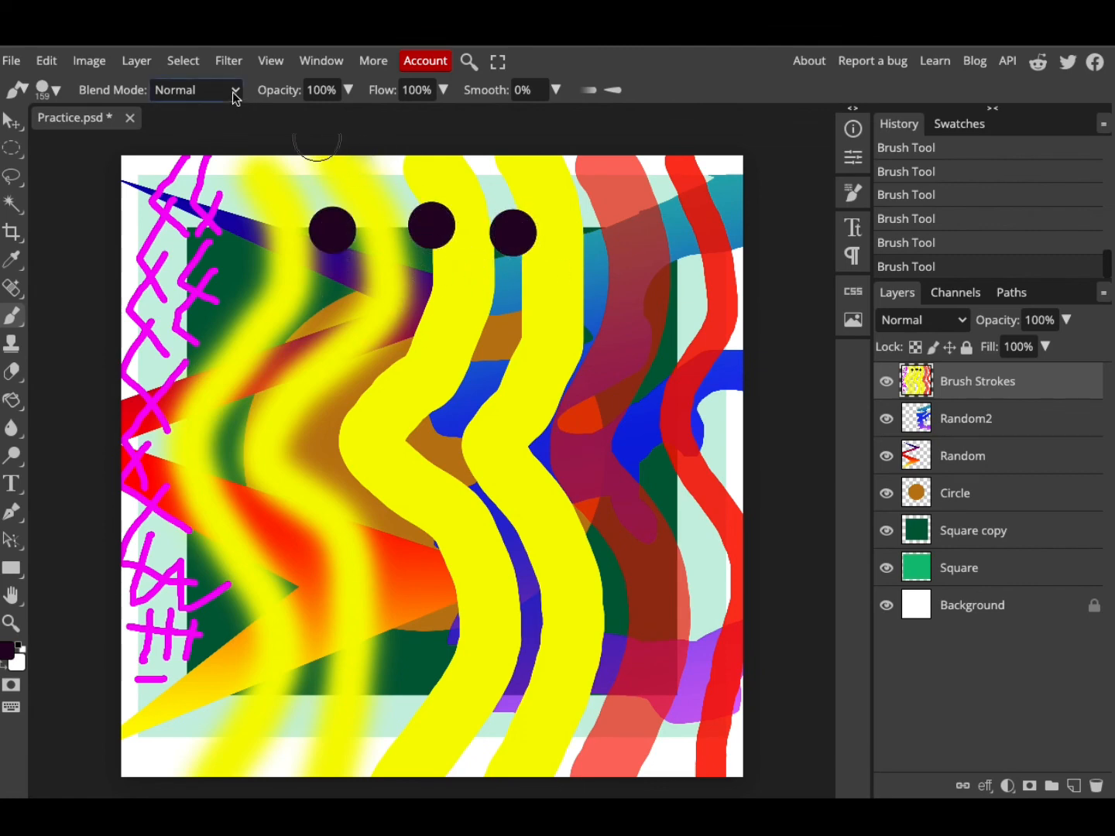
Step: Lower the brush opacity to 78% and stamp a second row of three dark purple dots below the first
left_click(348, 91)
left_click(327, 117)
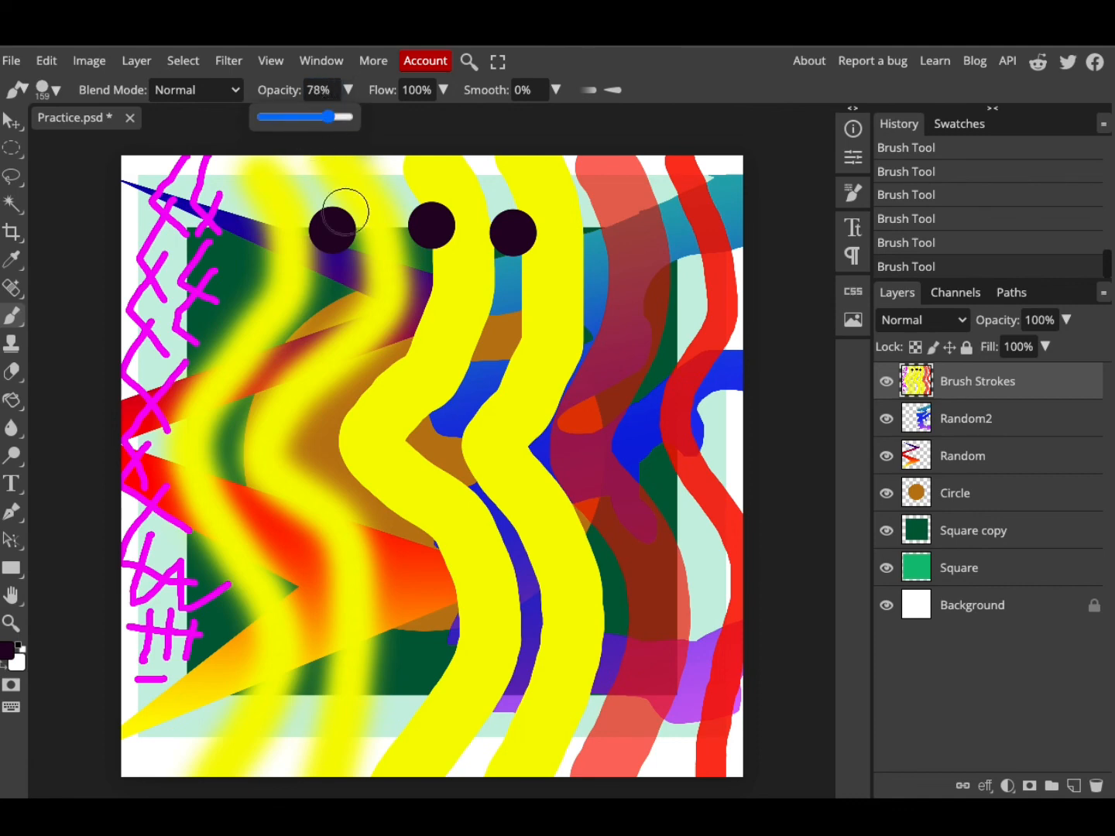
left_click(311, 336)
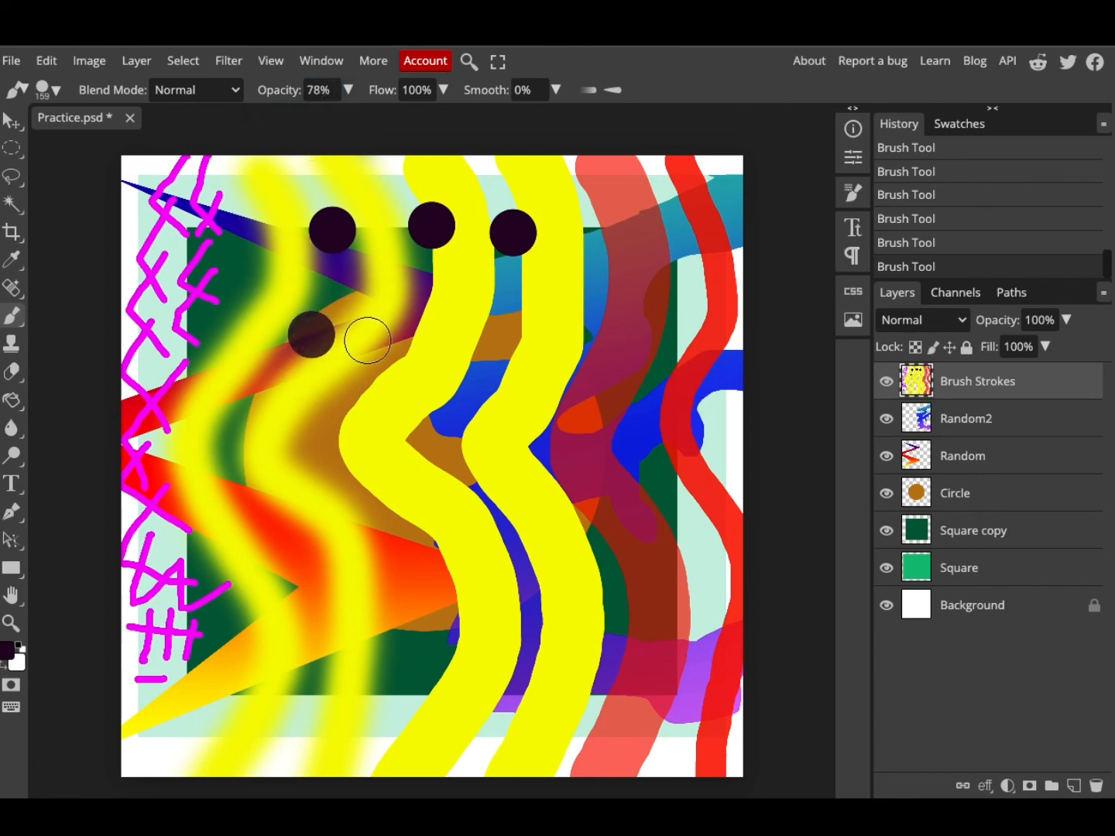
left_click(406, 334)
left_click(503, 332)
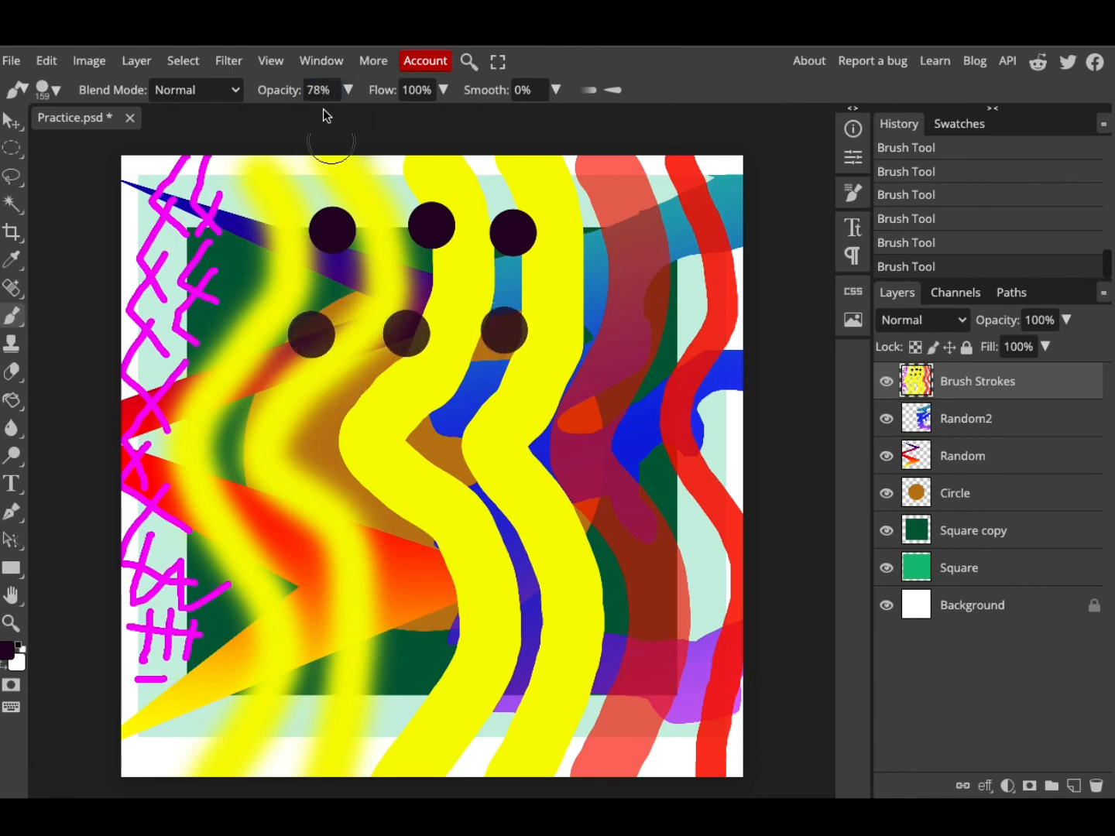
Step: Lower the brush opacity to 45% and stamp a third row of three dots across the middle of the canvas
left_click(348, 91)
left_click(301, 117)
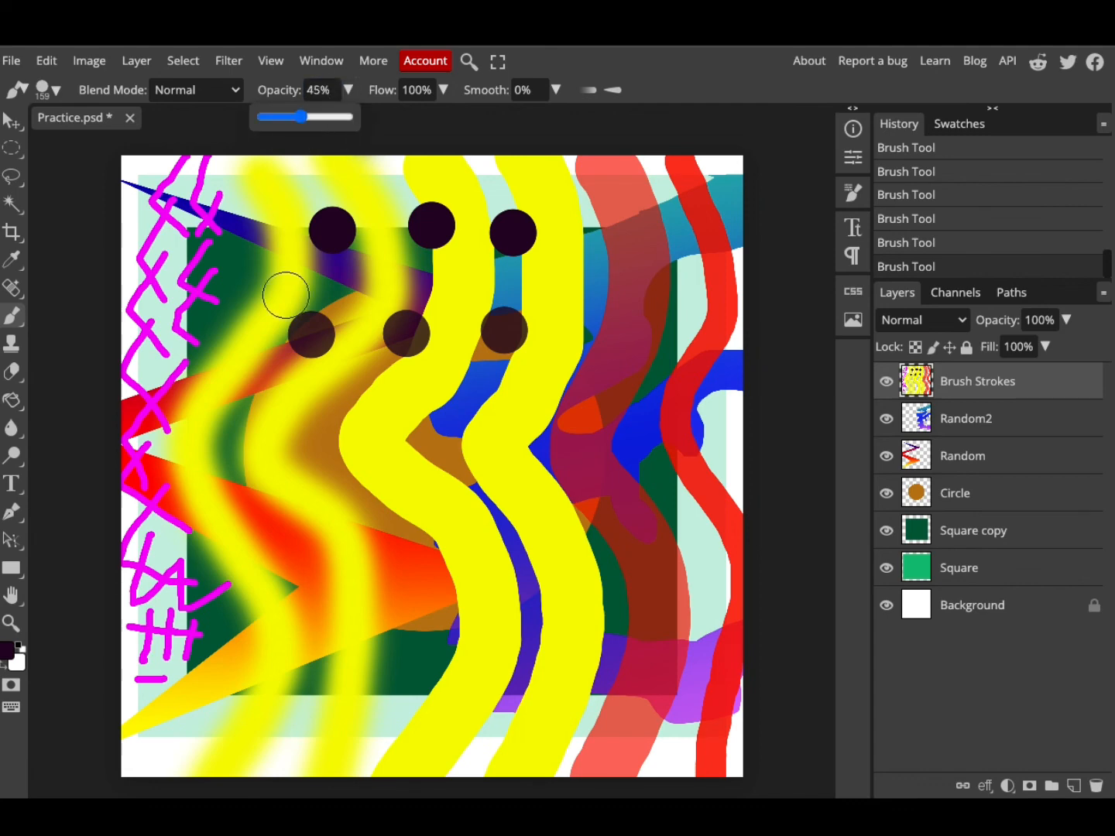
left_click(272, 430)
left_click(393, 431)
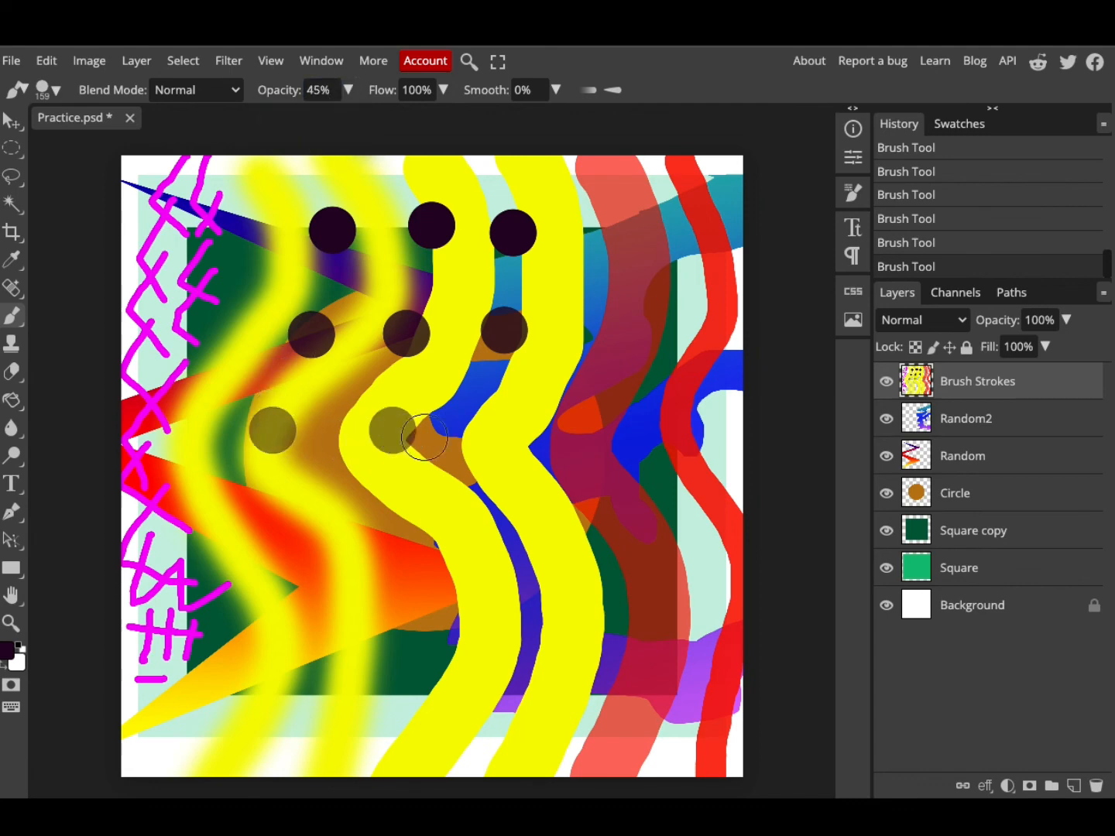
left_click(502, 435)
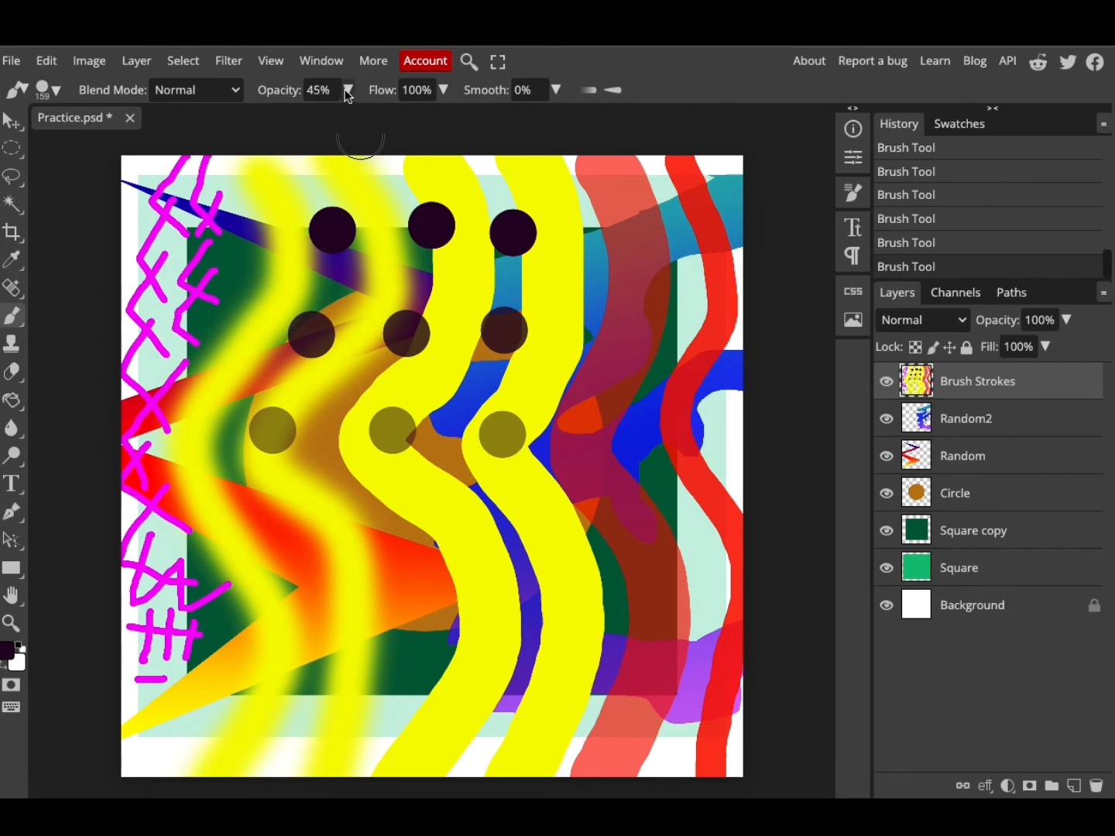
Step: Enlarge the brush to 416 px and stamp three large translucent dots in a row below the smaller ones
left_click(57, 92)
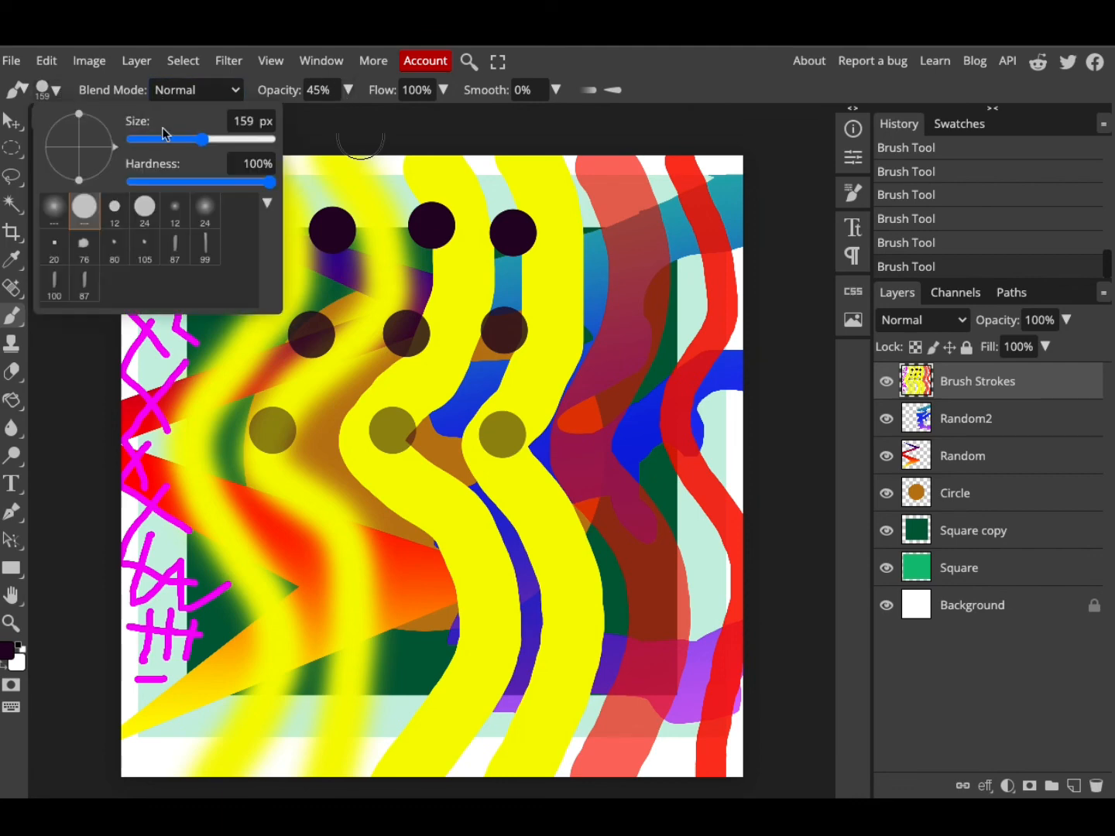
left_click_drag(232, 138, 222, 140)
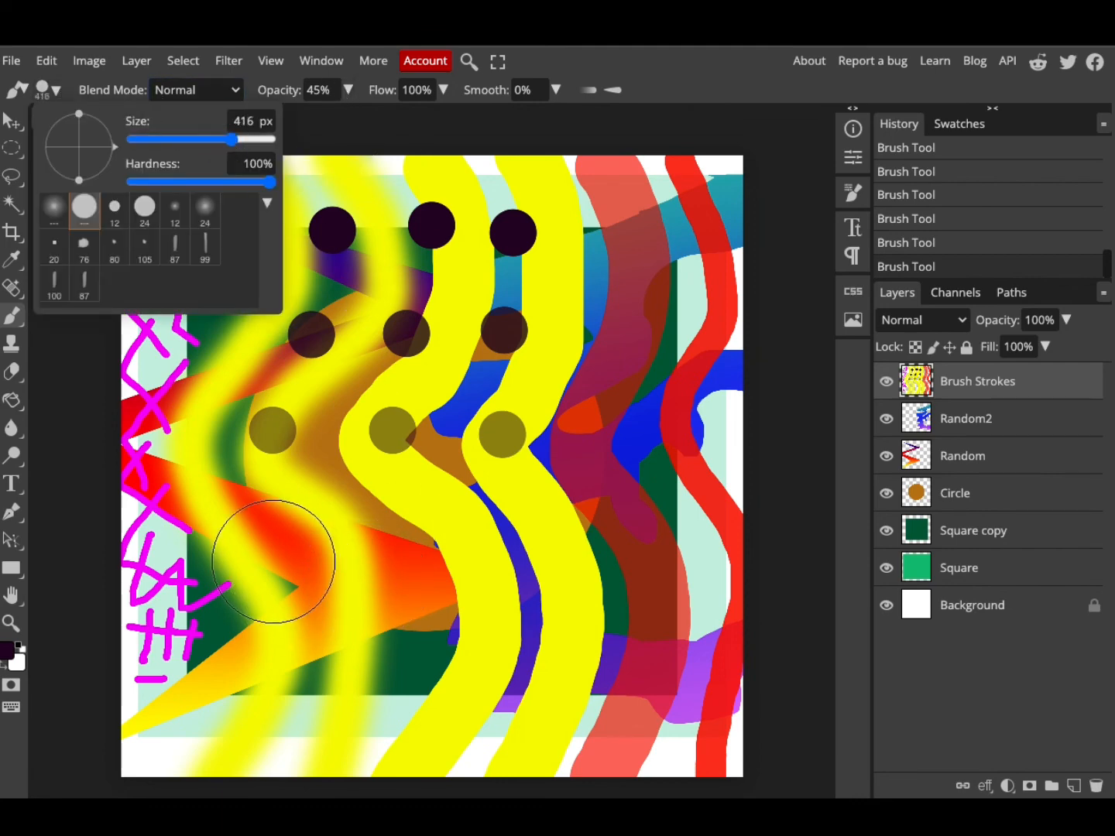
left_click(277, 564)
left_click(444, 562)
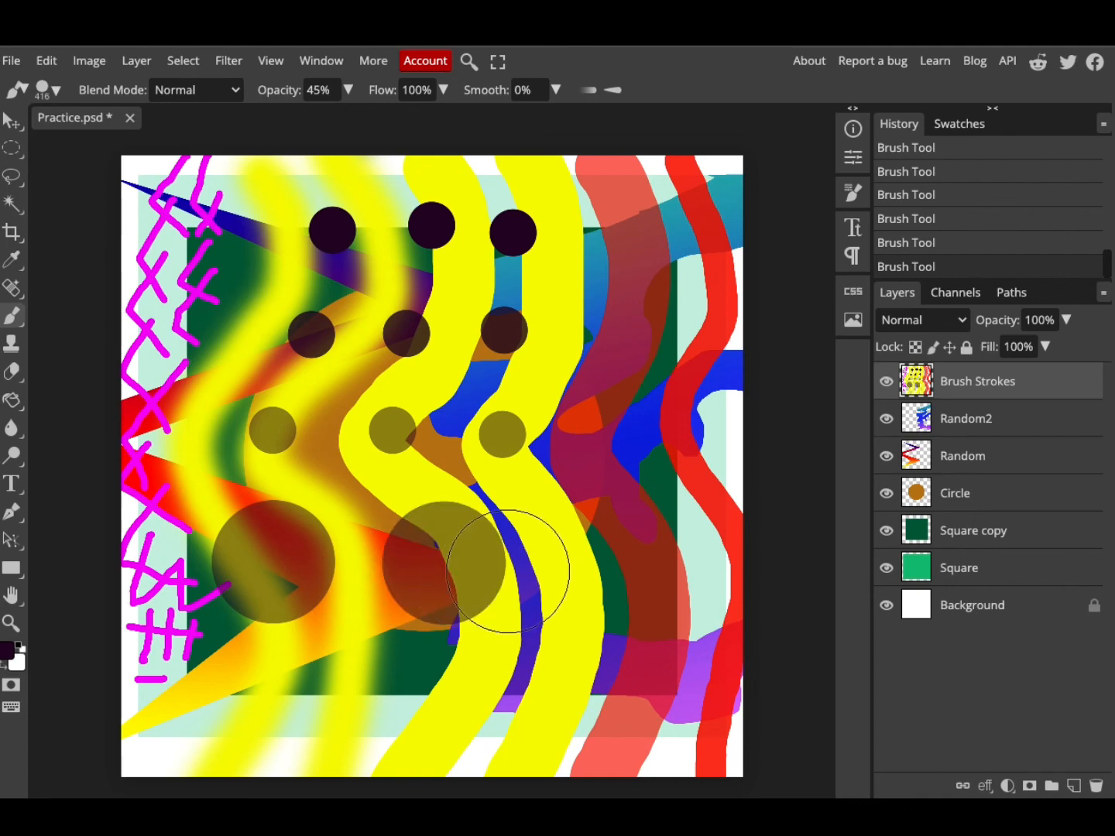
left_click(624, 570)
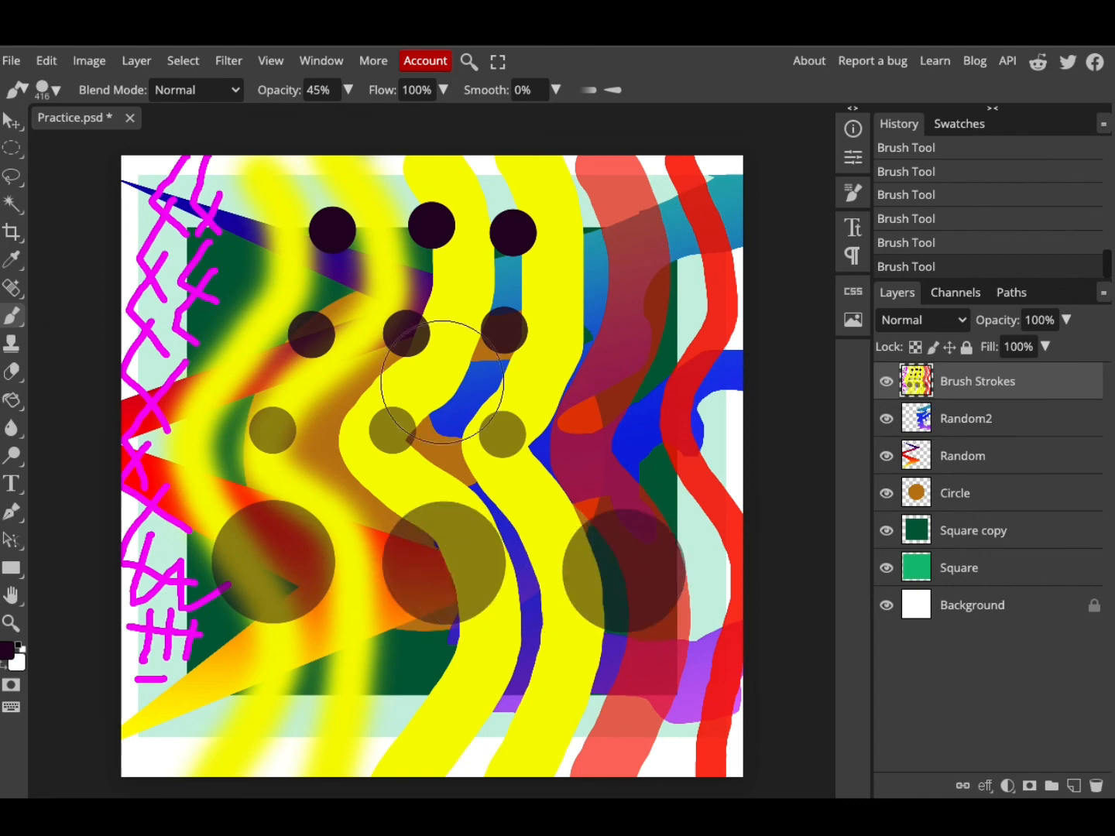
Step: Set the brush to 77% opacity and 170 px size, and stamp a smaller dot at the centre of each large dot
left_click(348, 91)
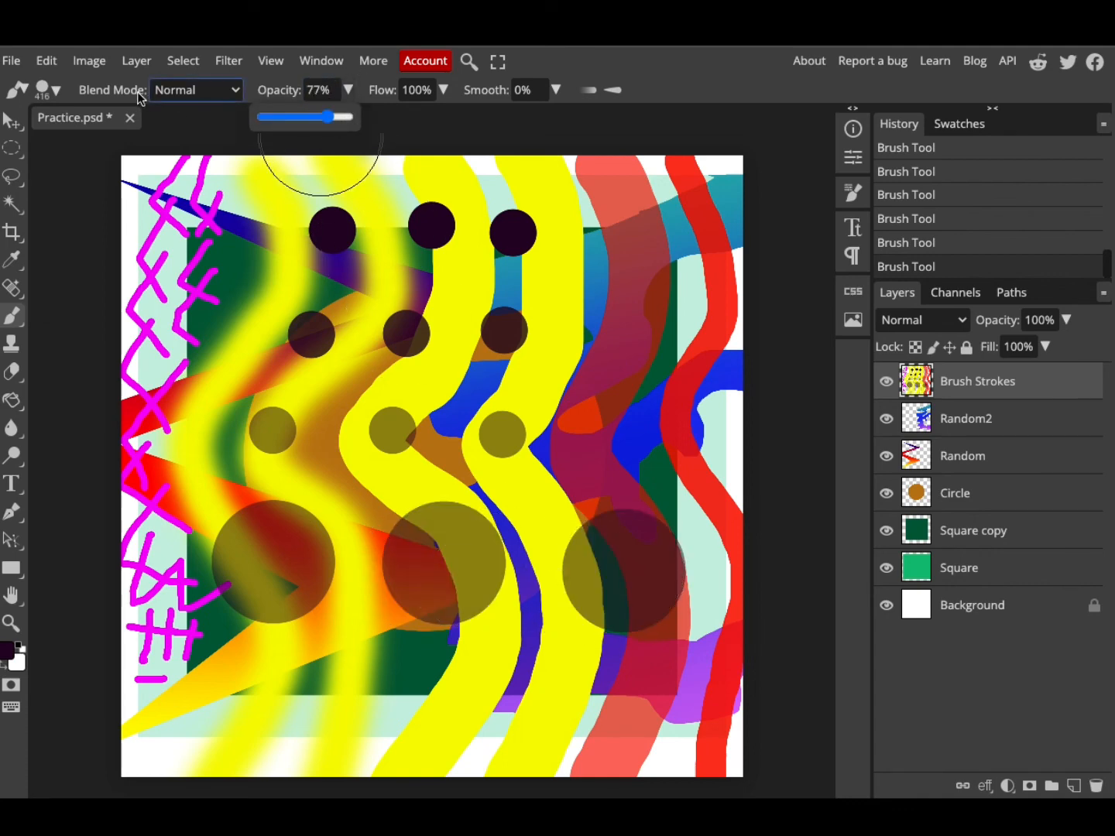
left_click(58, 91)
left_click(202, 138)
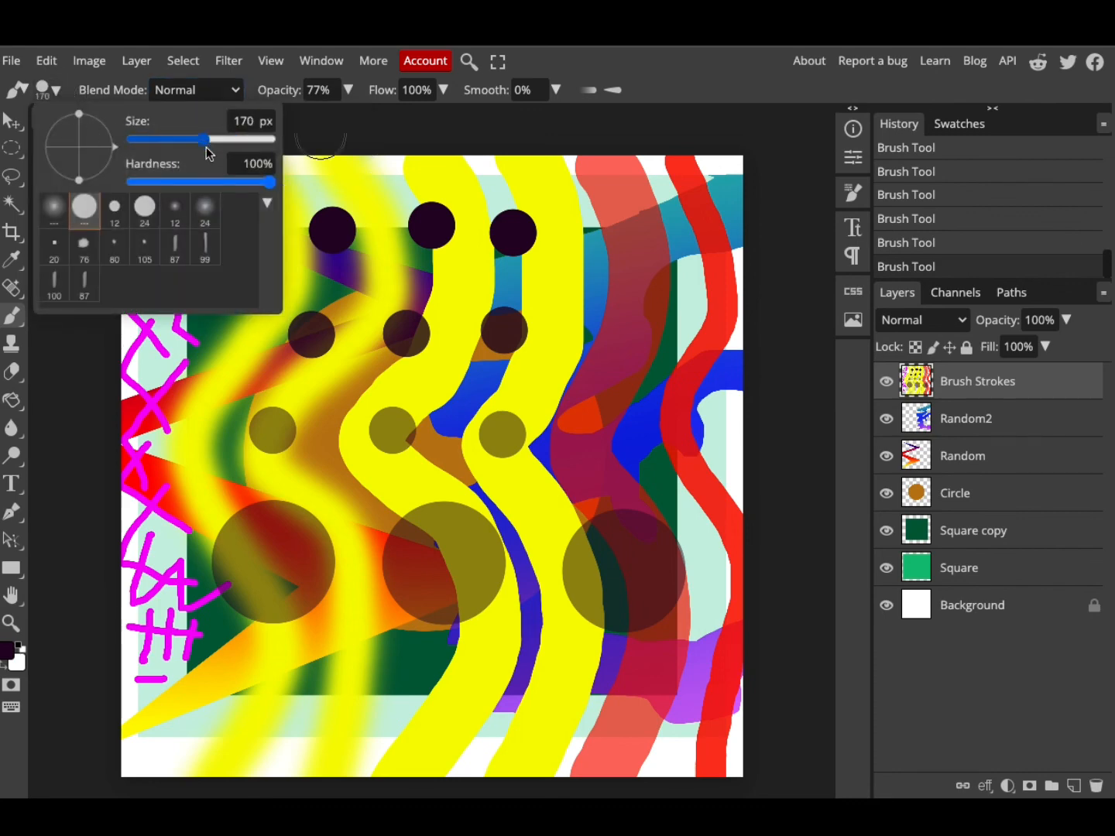
left_click(270, 561)
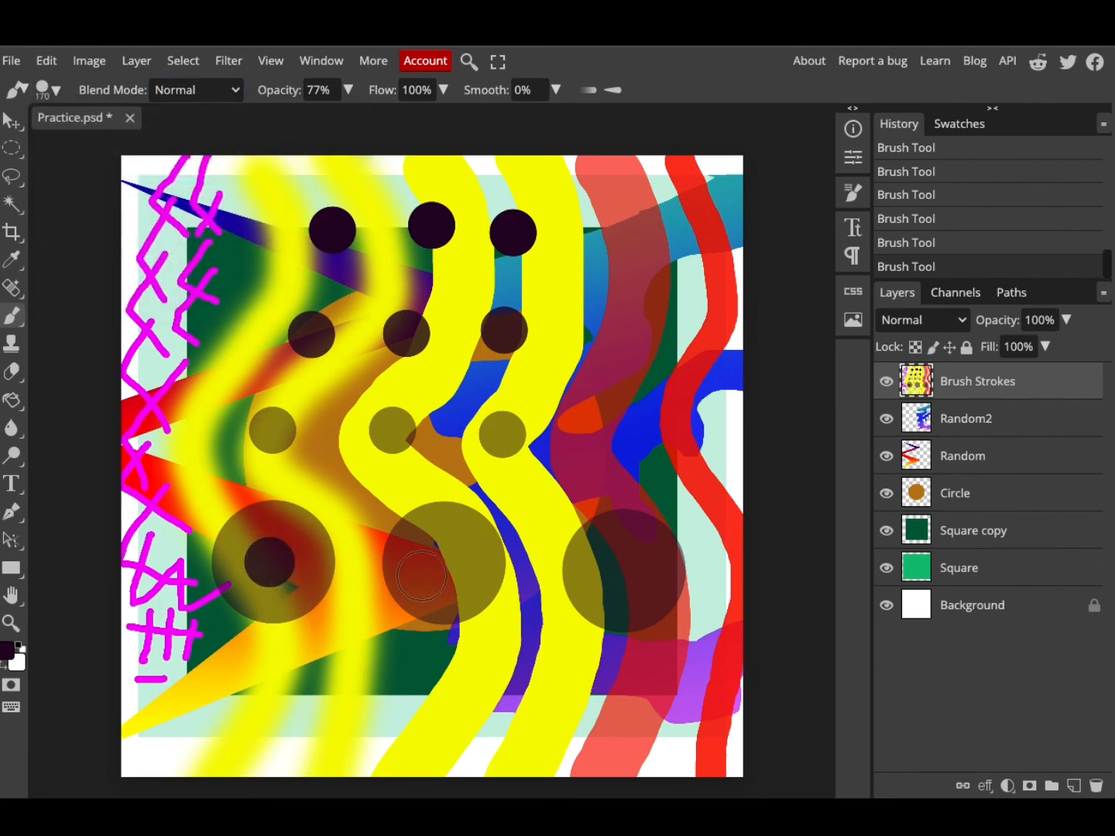
left_click(437, 563)
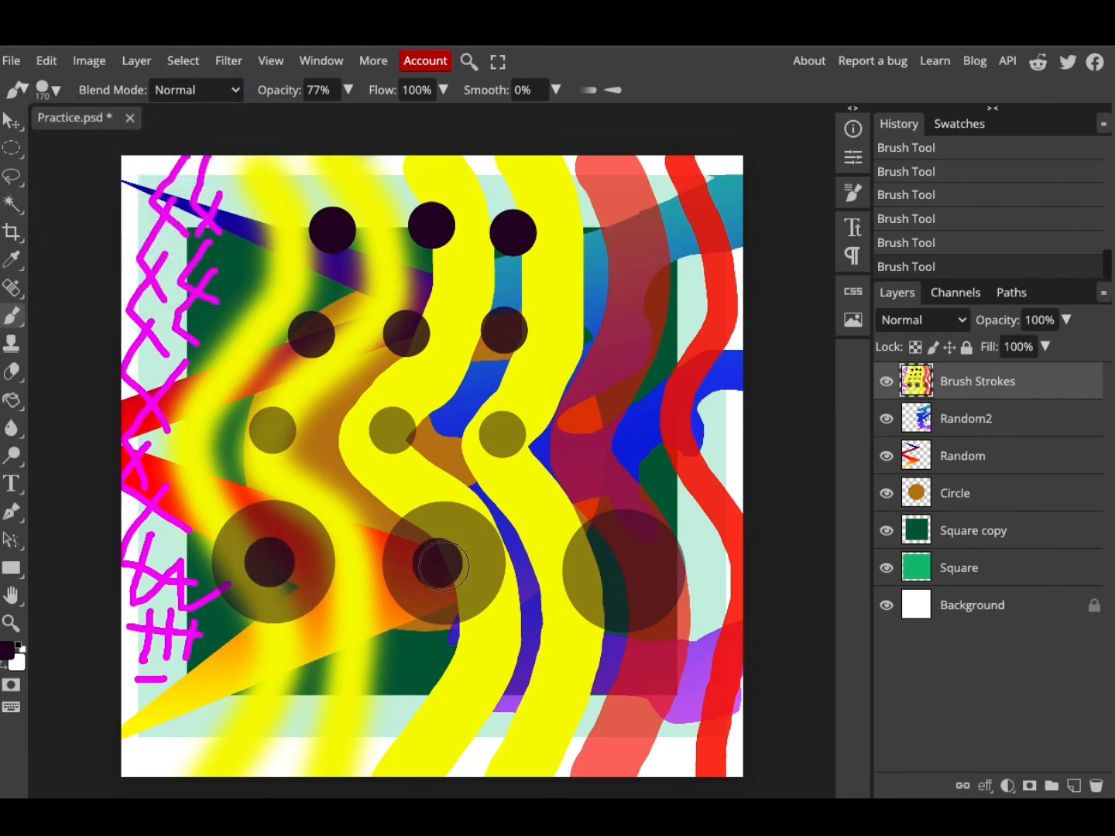
left_click(623, 568)
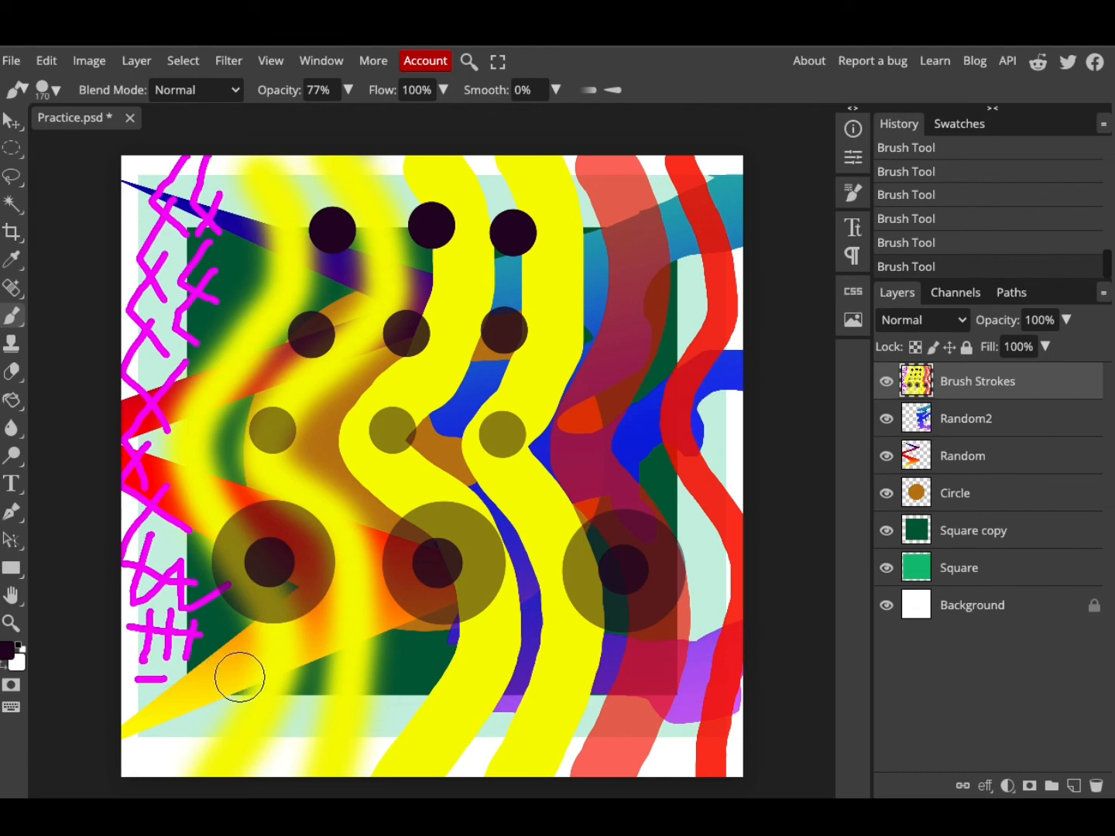
Step: Reduce the opacity of the Brush Strokes layer to 53%
left_click(1067, 320)
mouse_move(1070, 347)
left_mouse_down()
mouse_move(1015, 355)
mouse_move(1027, 355)
left_mouse_up()
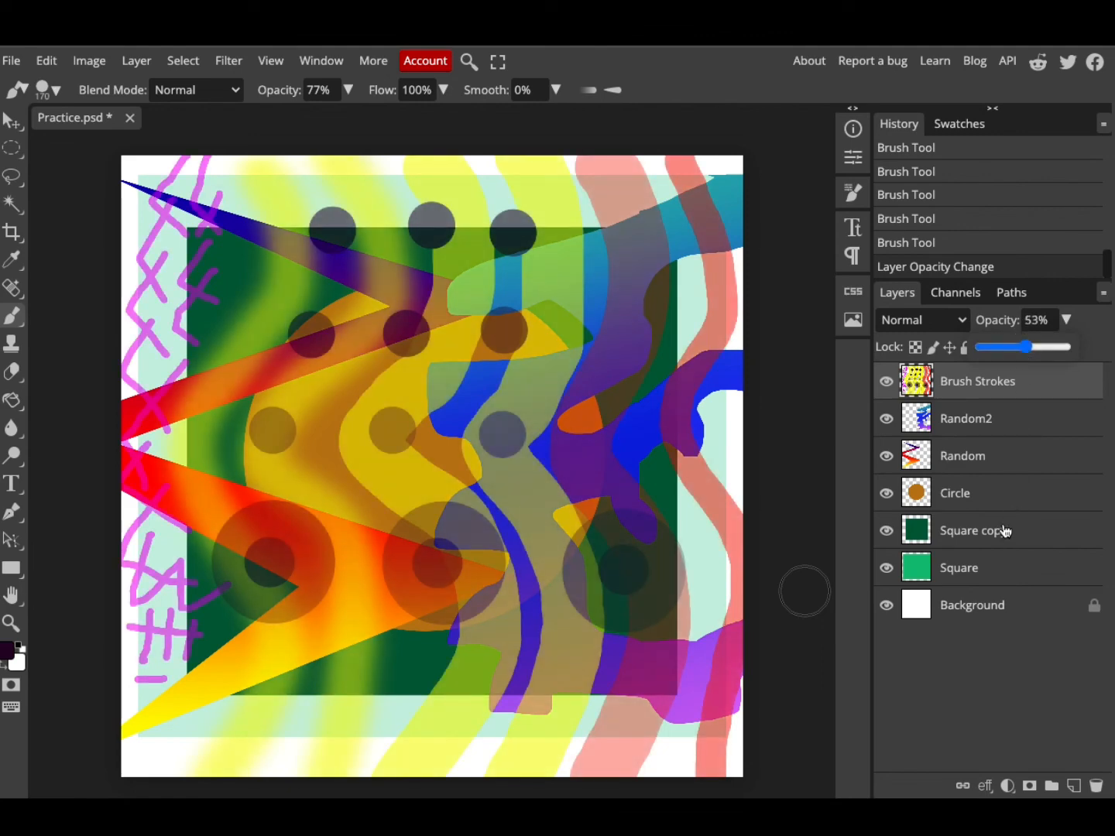